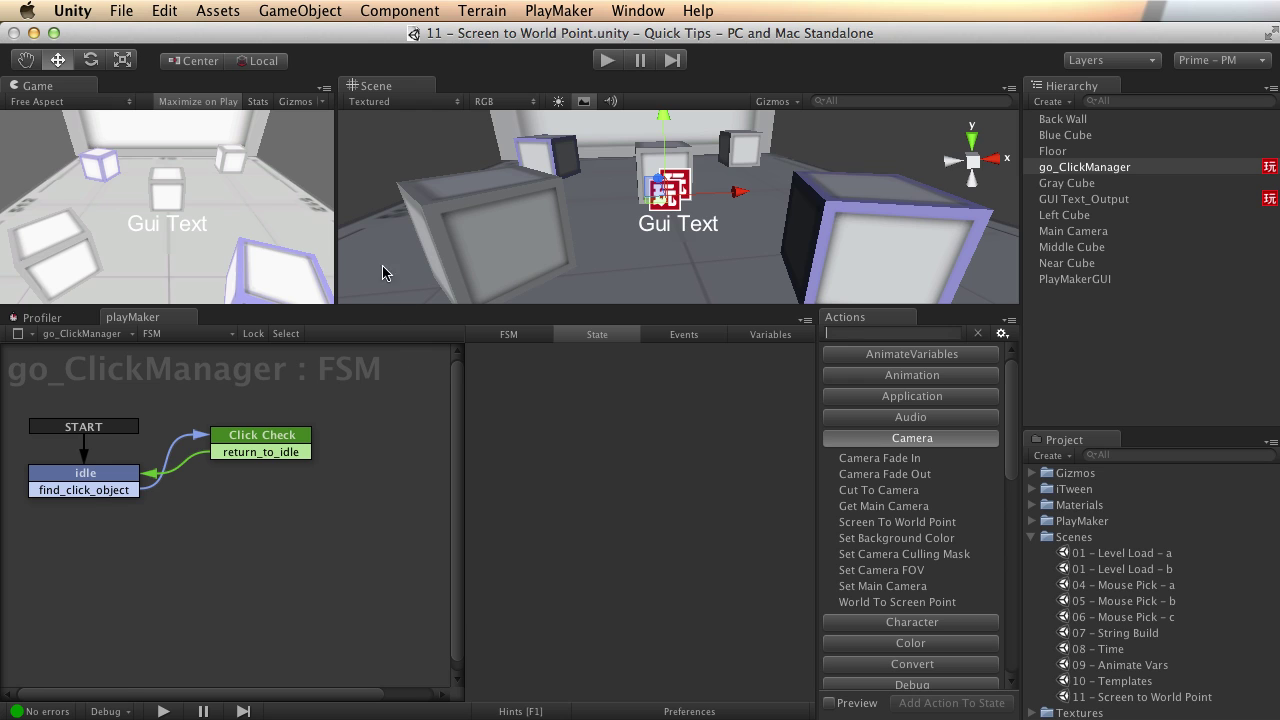
Run and stop the scene, then orbit around go_ClickManager, undoing an accidental move.
left_click(609, 60)
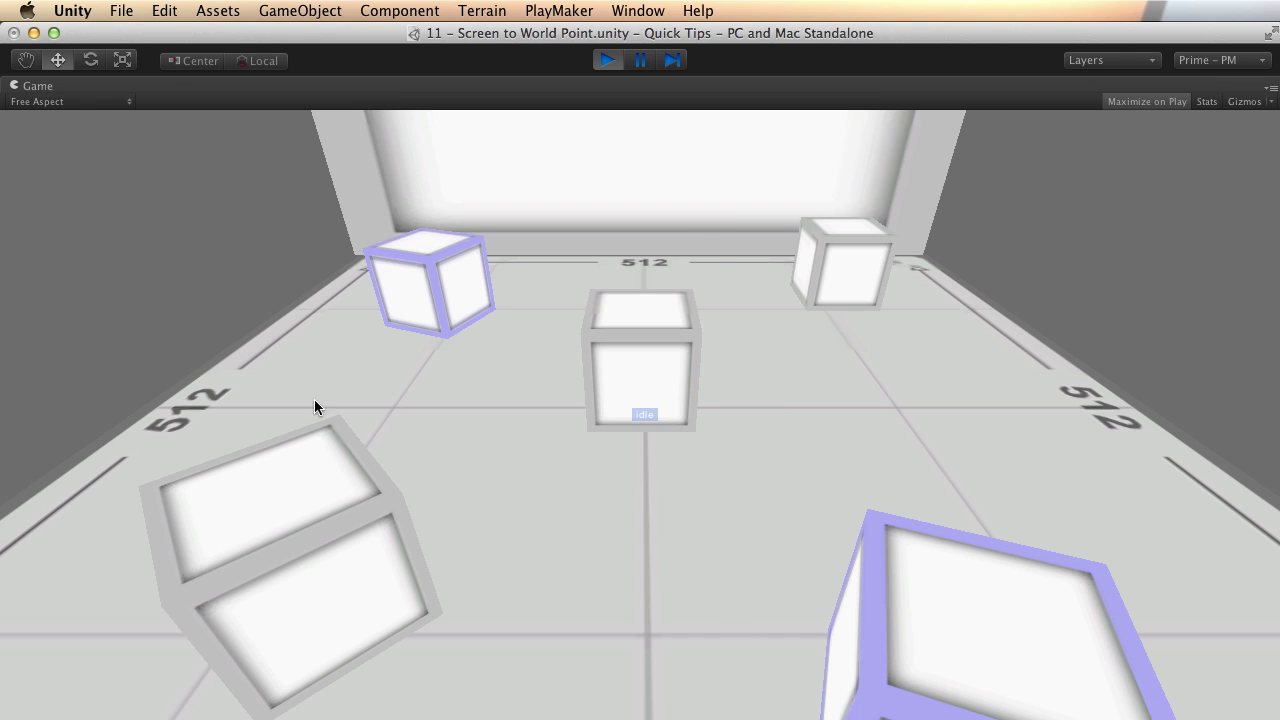
left_click(607, 61)
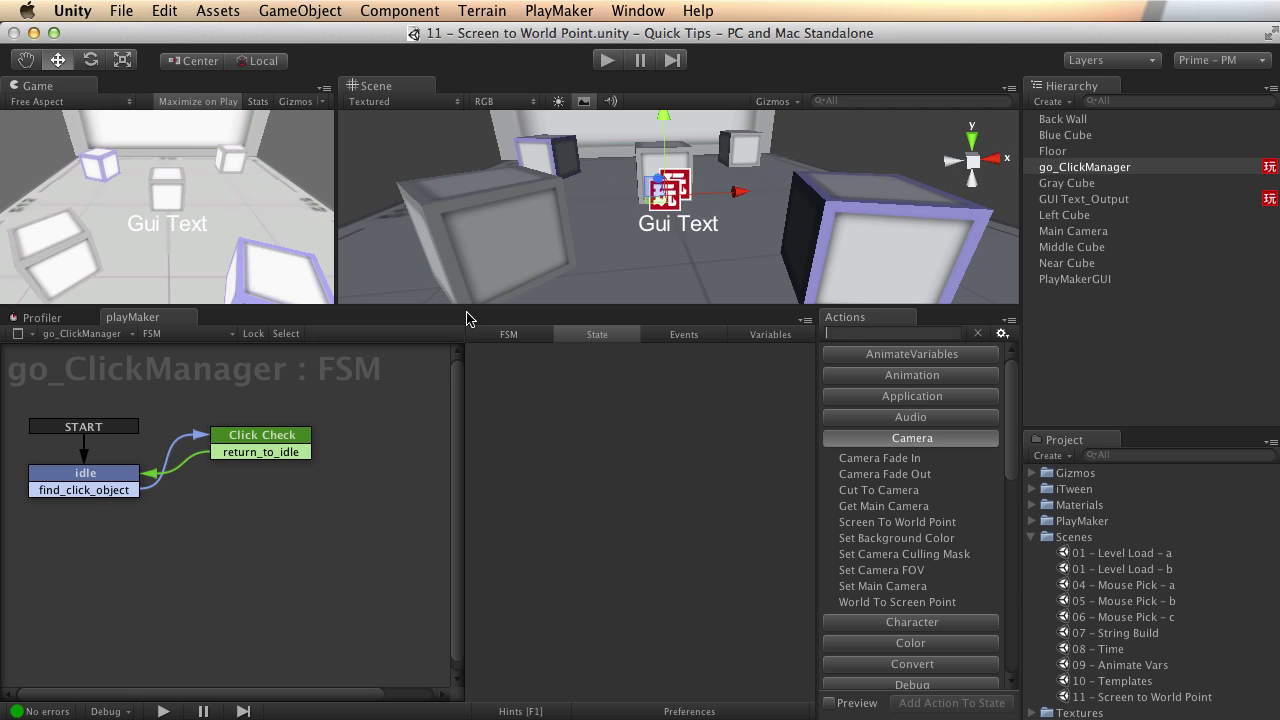
left_click_drag(556, 199, 691, 209, "alt")
key("super+z")
key("super+z")
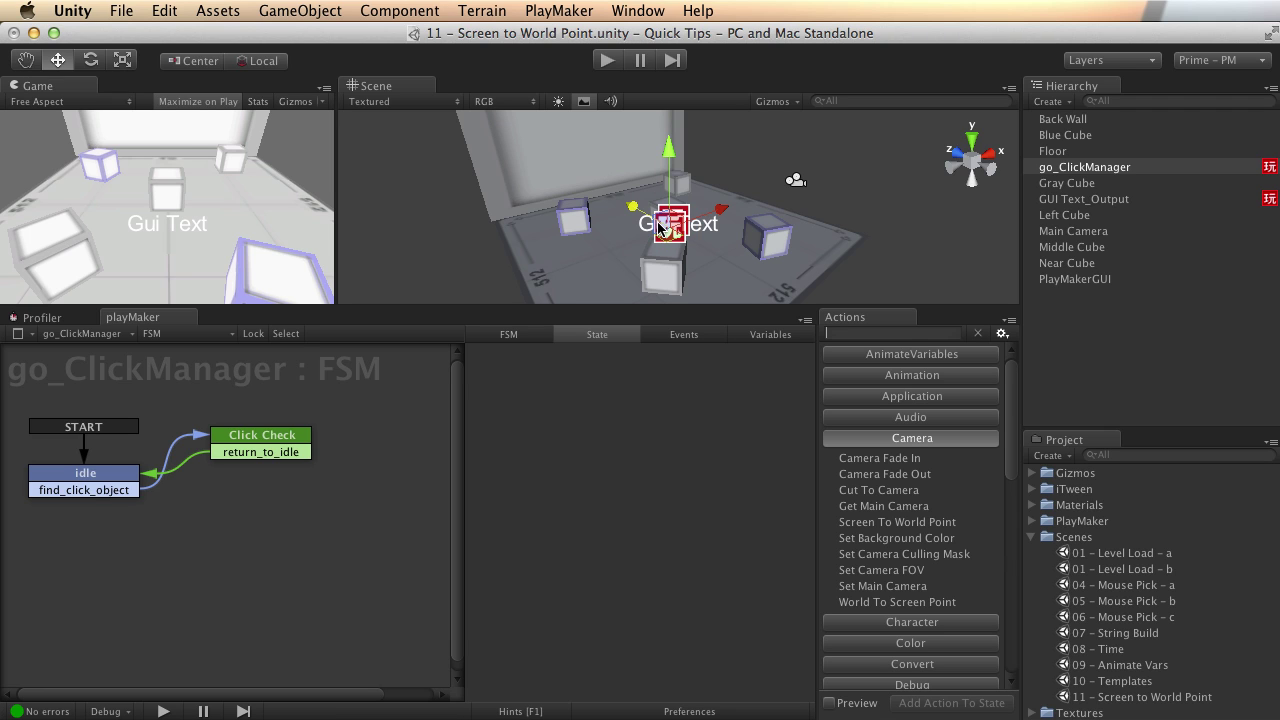
left_click_drag(712, 190, 629, 182, "alt")
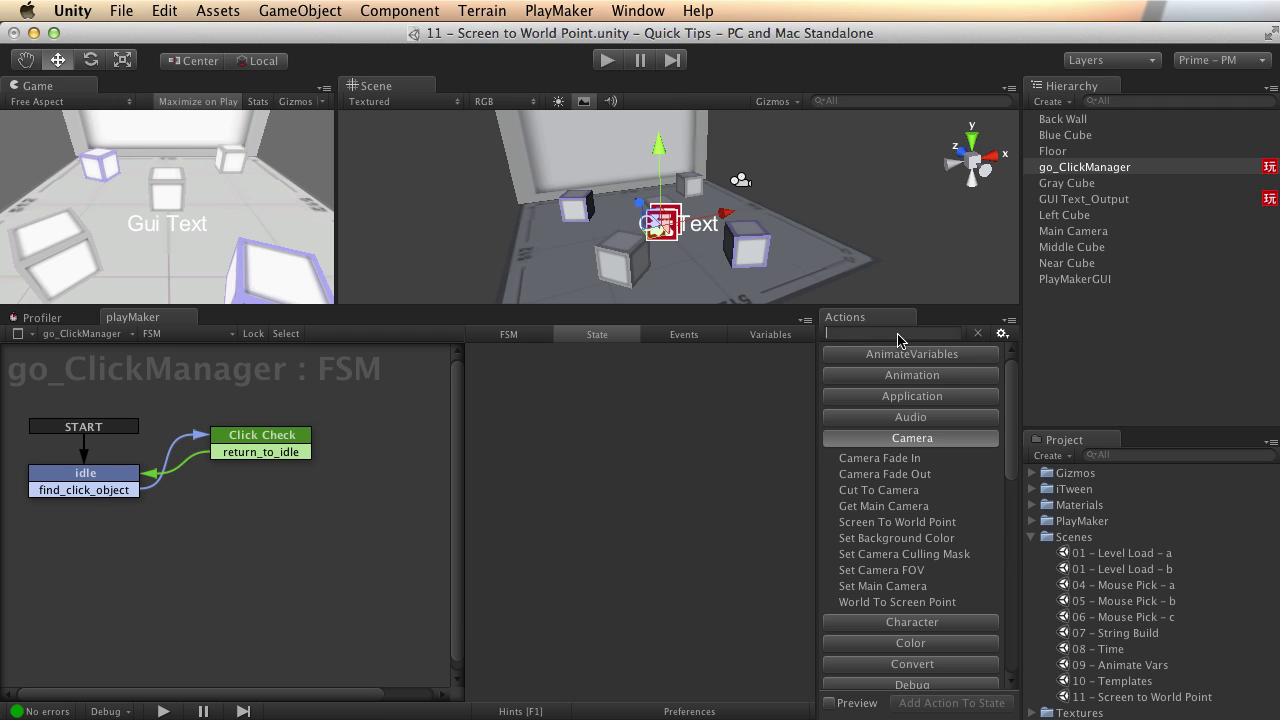
Filter the Actions browser by 'get mous' and read about Get Mouse X and Get Mouse Y.
type("get mous")
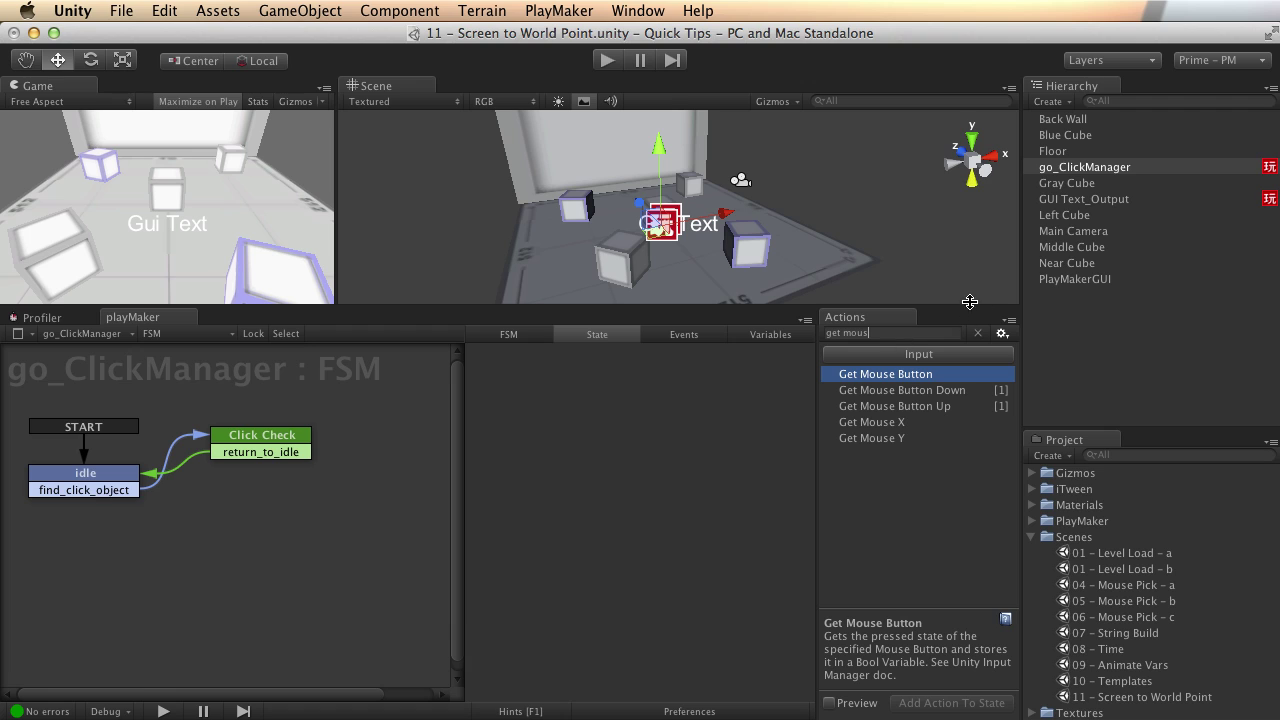
left_click(884, 424)
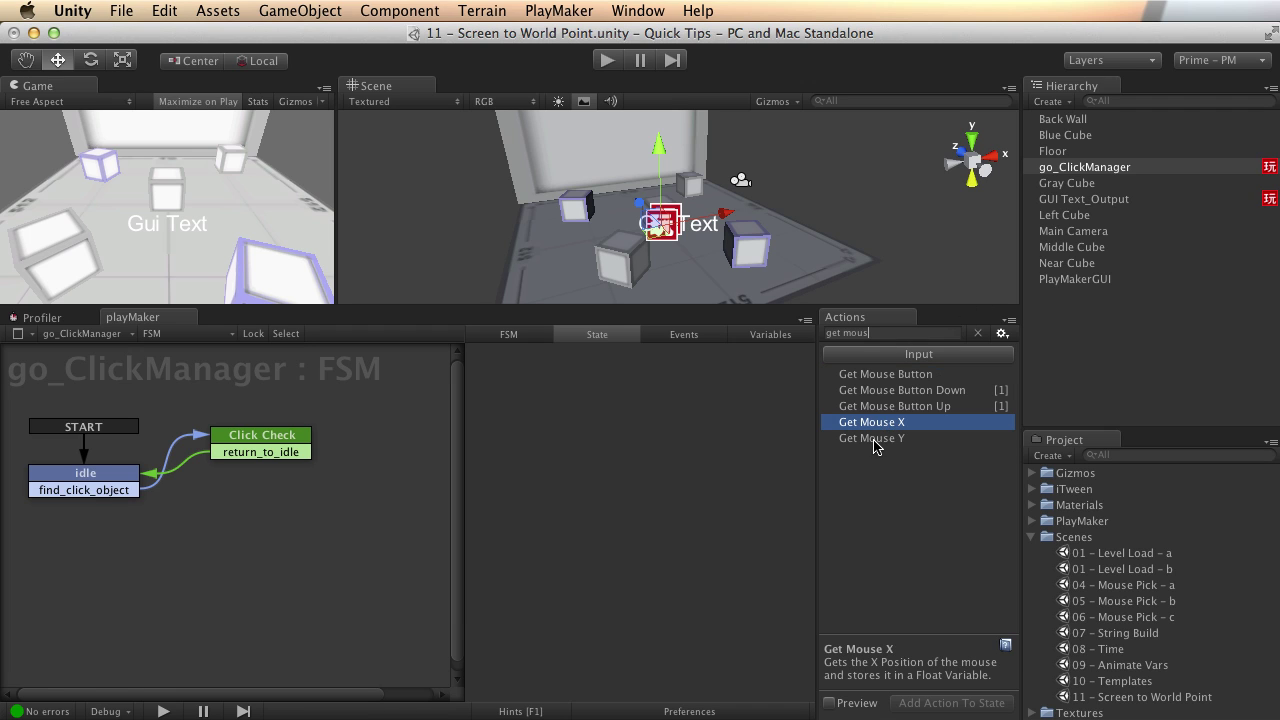
left_click(876, 440)
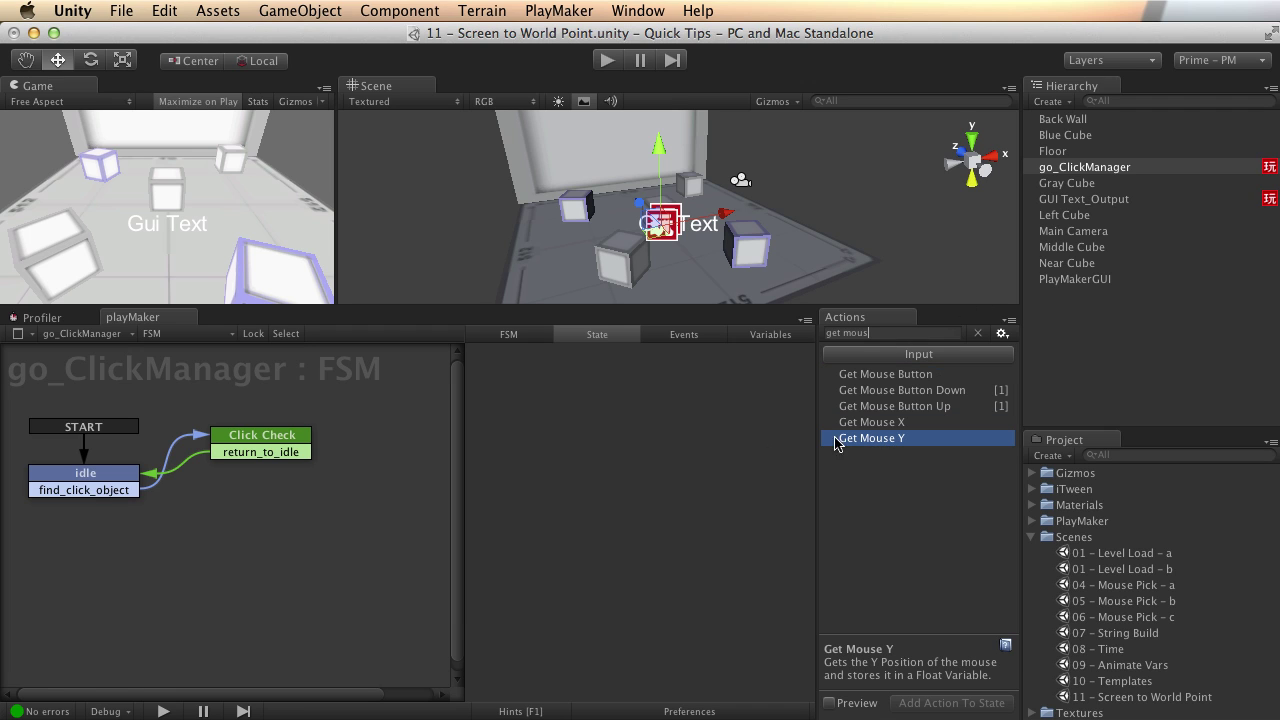
Inspect Click Check's actions, including both Convert Float To String conversions, and pick an insertion point.
left_click(110, 481)
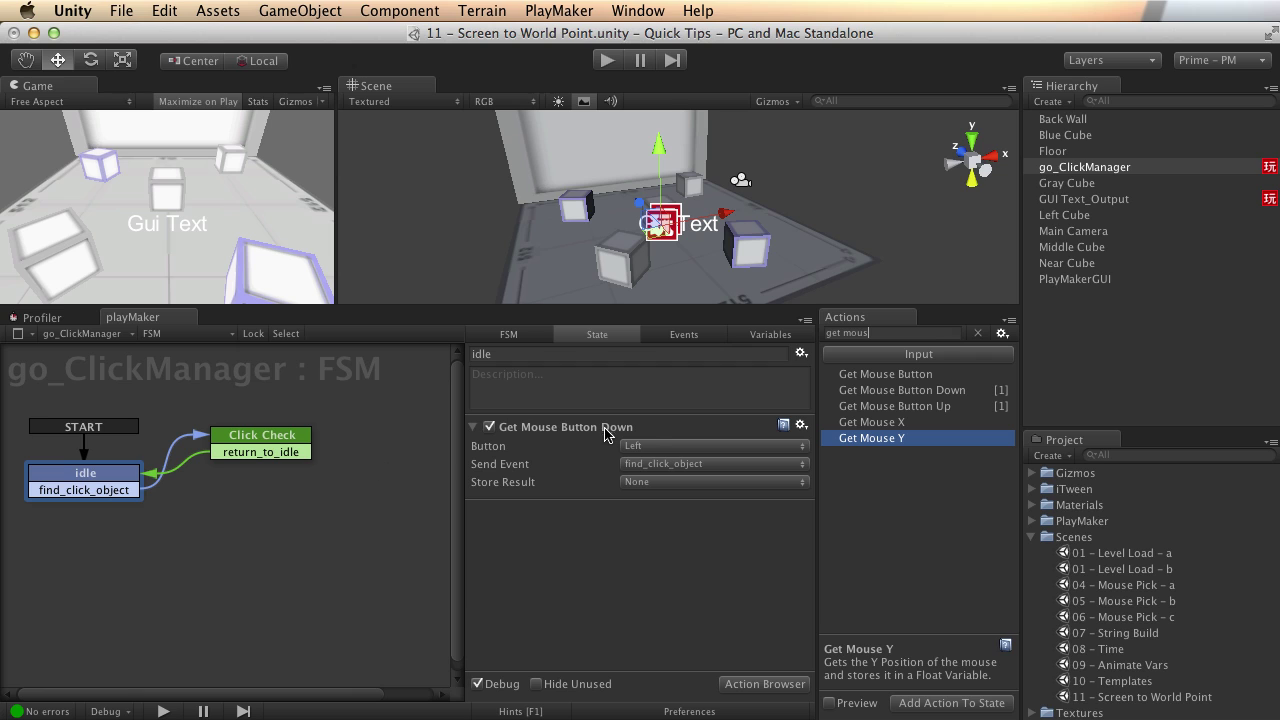
left_click(276, 440)
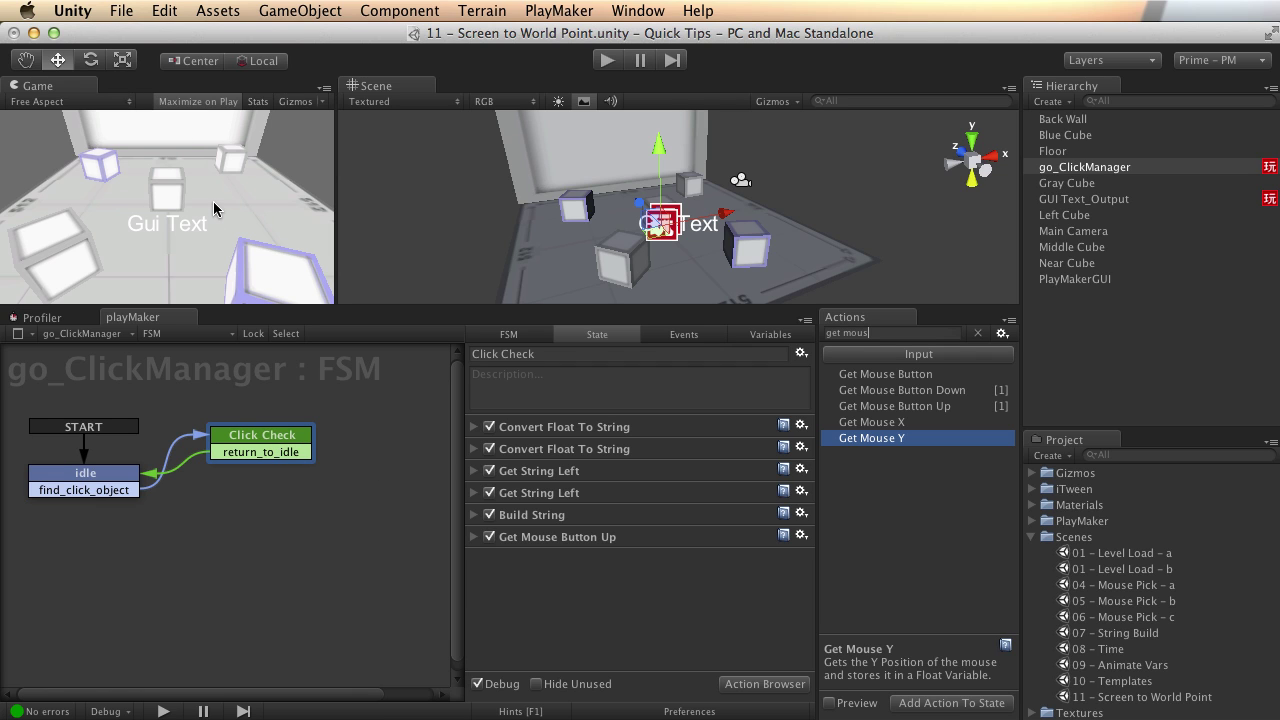
left_click(473, 428)
left_click(473, 427)
left_click(475, 449)
left_click(475, 450)
left_click(606, 432)
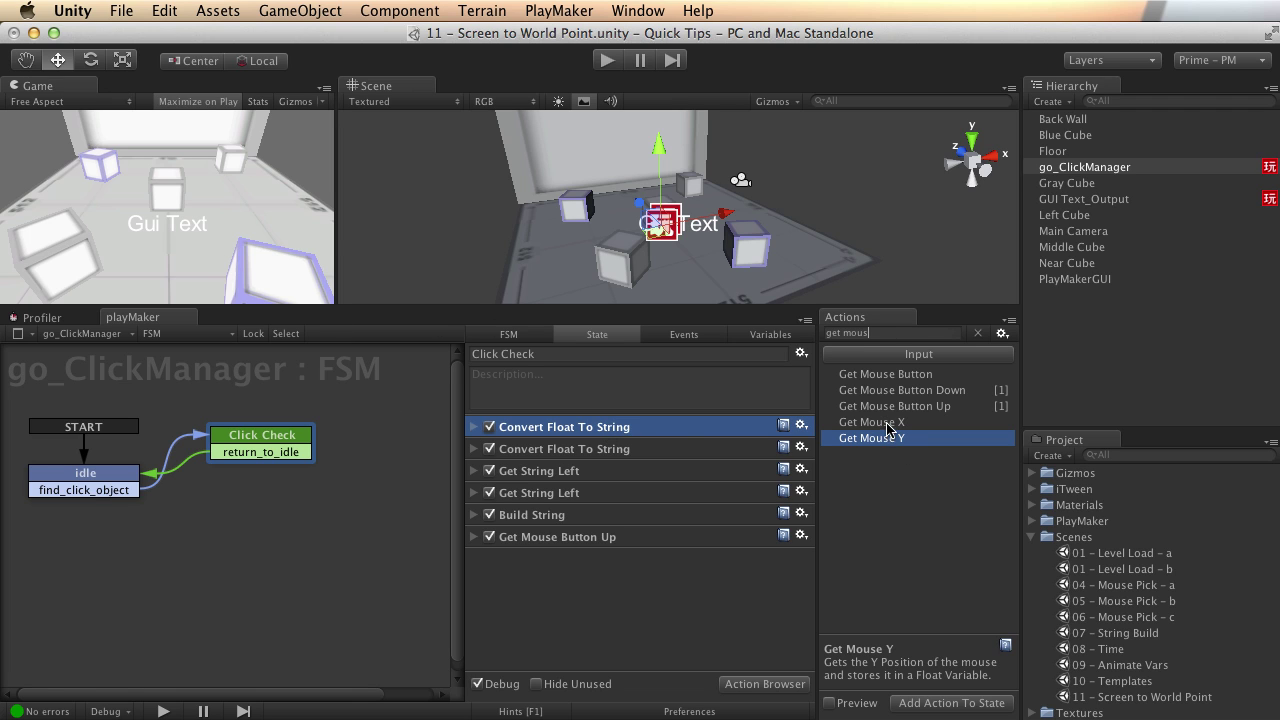
Add Get Mouse X and Get Mouse Y to Click Check, storing into mouse_x and mouse_y, and run the scene.
double_click(886, 424)
left_click(877, 440)
double_click(877, 440)
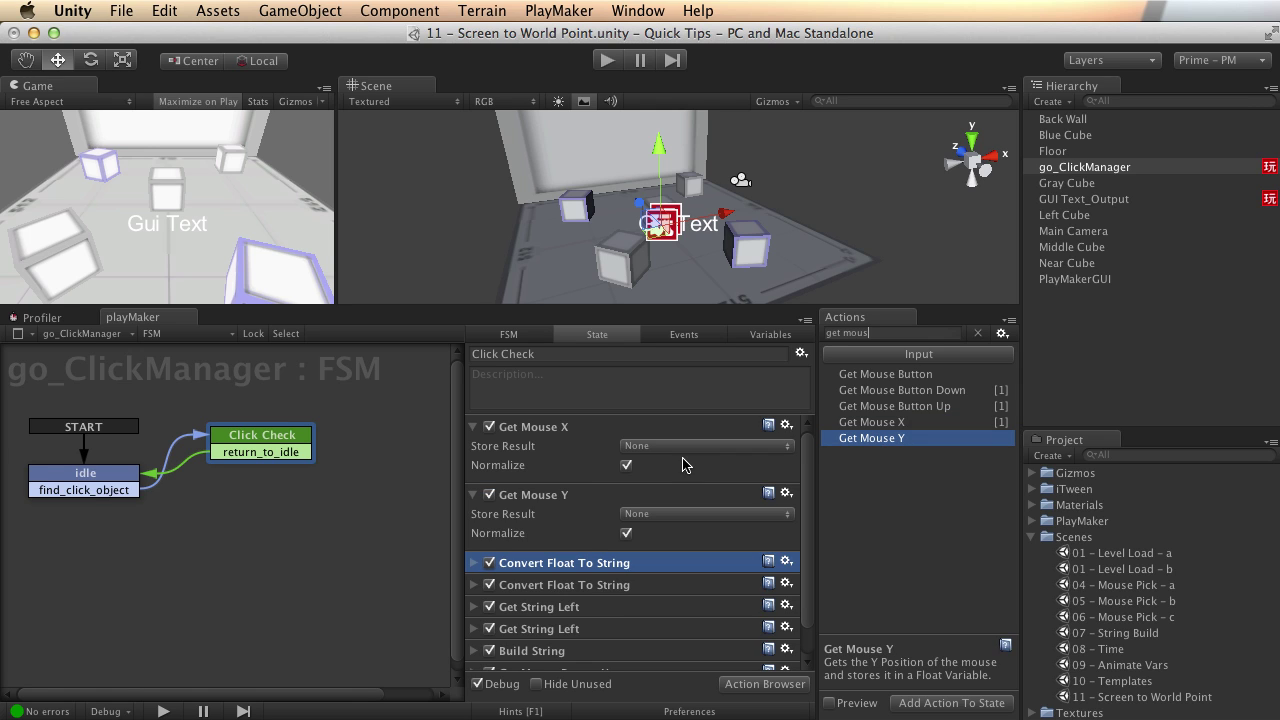
left_click(755, 446)
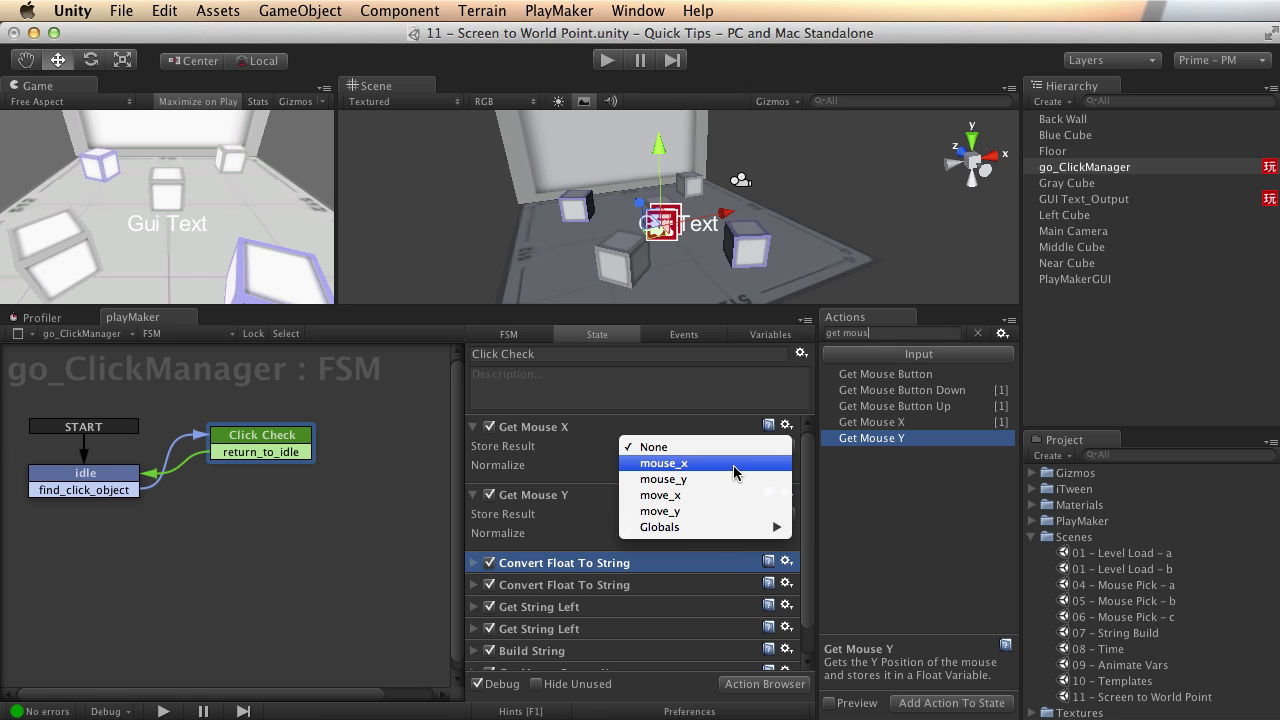
left_click(734, 463)
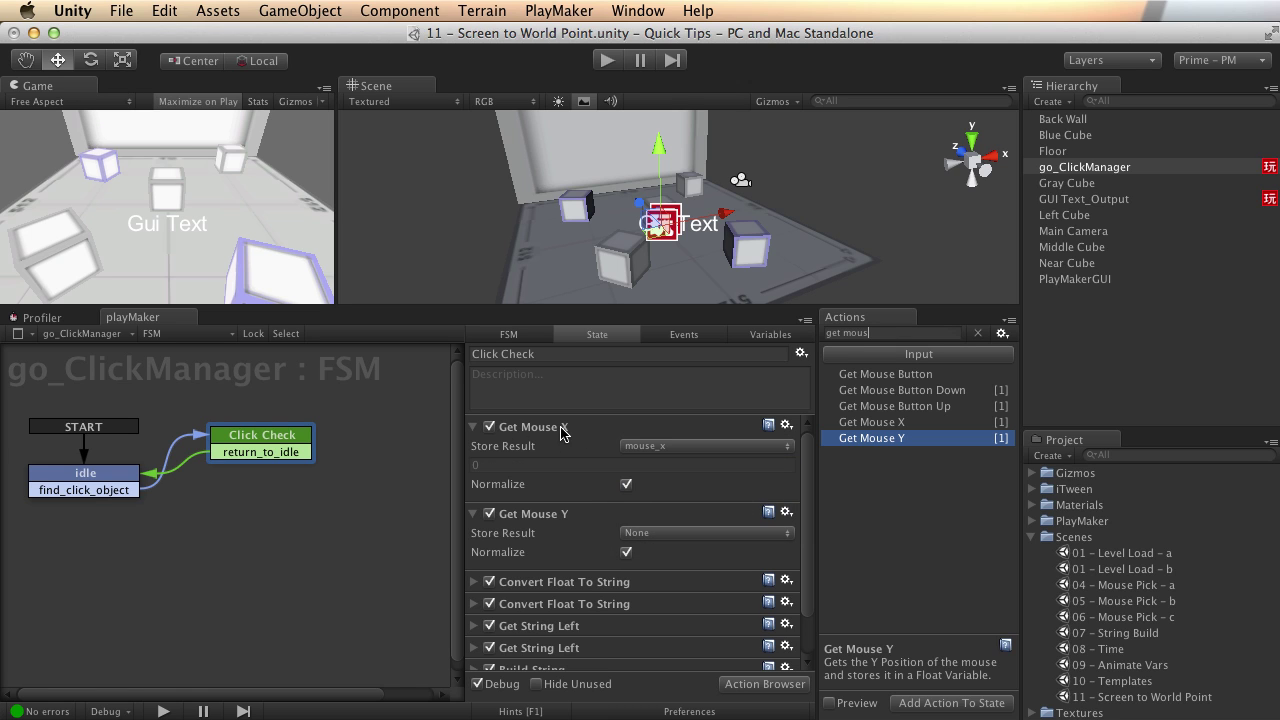
left_click(706, 533)
left_click(715, 565)
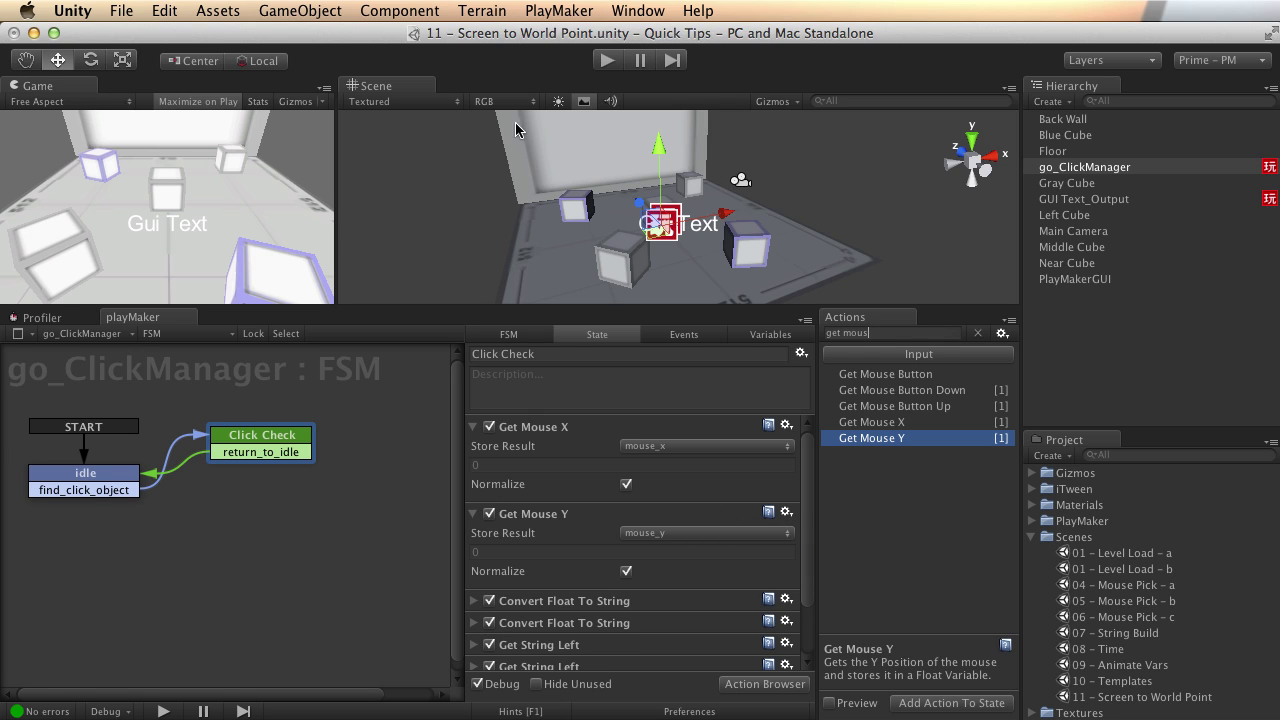
left_click(607, 62)
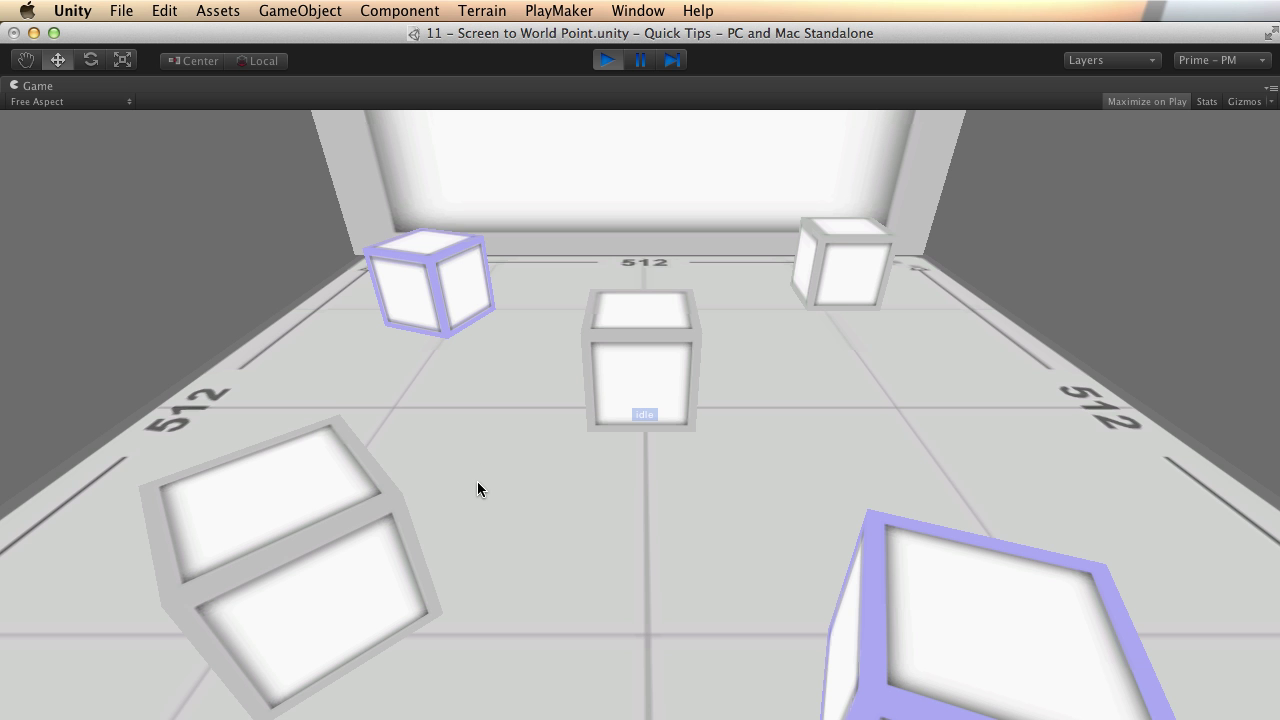
Hold a click in the Game view and sweep to the edges and corners, watching the normalized x/y readout.
left_click_drag(455, 437, 638, 507)
left_click_drag(559, 472, 699, 433)
left_click_drag(538, 534, 558, 568)
left_click_drag(597, 499, 787, 460)
left_click_drag(599, 528, 12, 708)
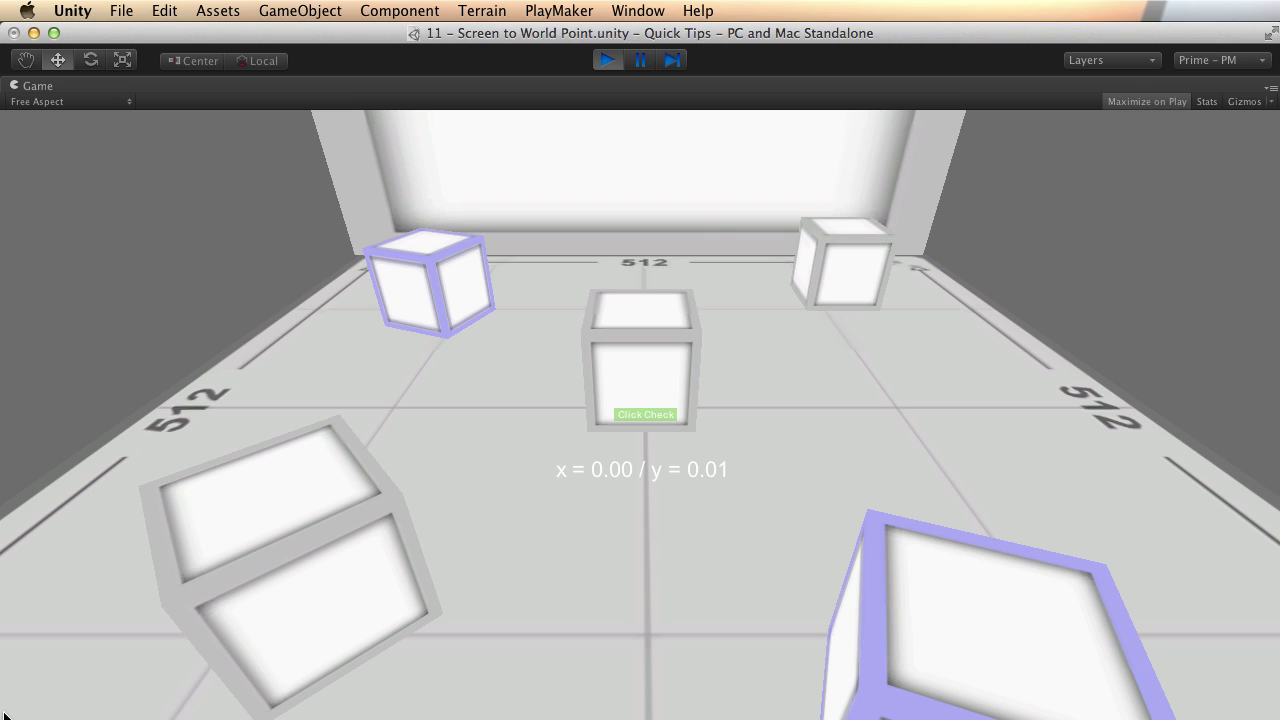
left_click_drag(3, 712, 13, 113)
left_click_drag(12, 120, 1272, 703)
left_click_drag(1273, 714, 1274, 125)
left_click_drag(1276, 113, 788, 324)
left_click_drag(644, 414, 194, 603)
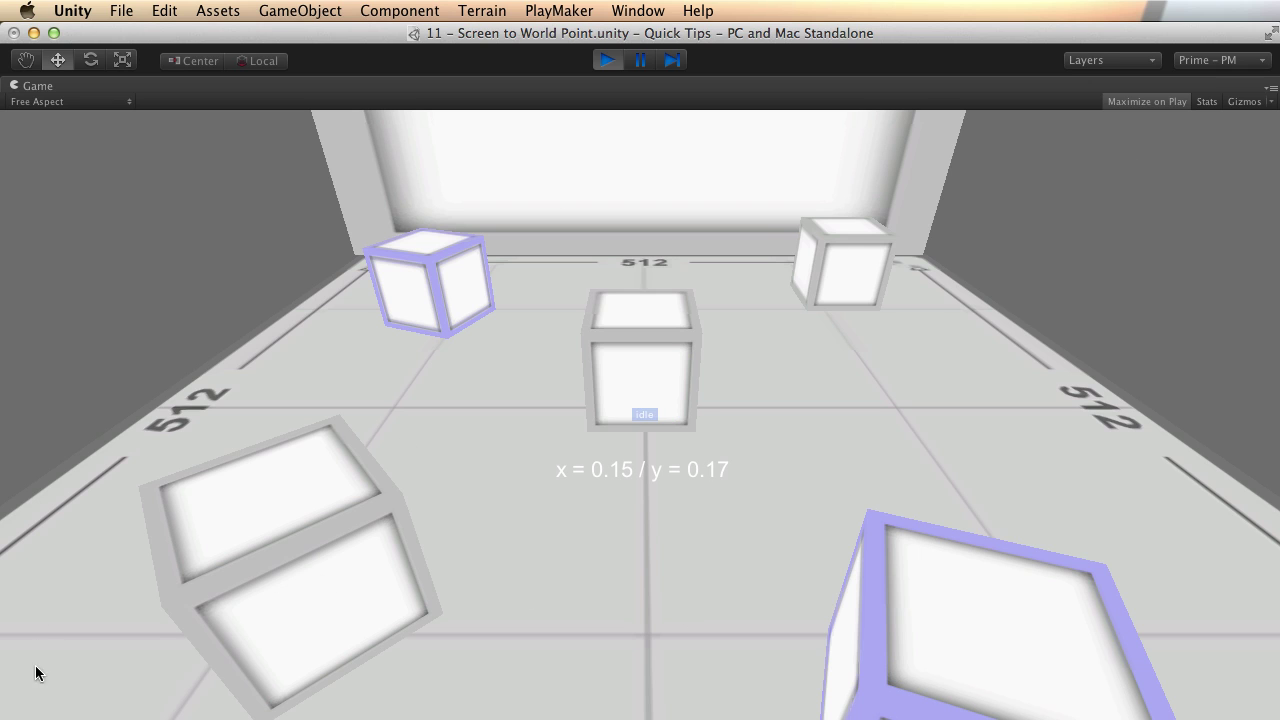
left_click(290, 375)
Stop play and turn off Normalize on both Get Mouse X and Get Mouse Y.
left_click(607, 60)
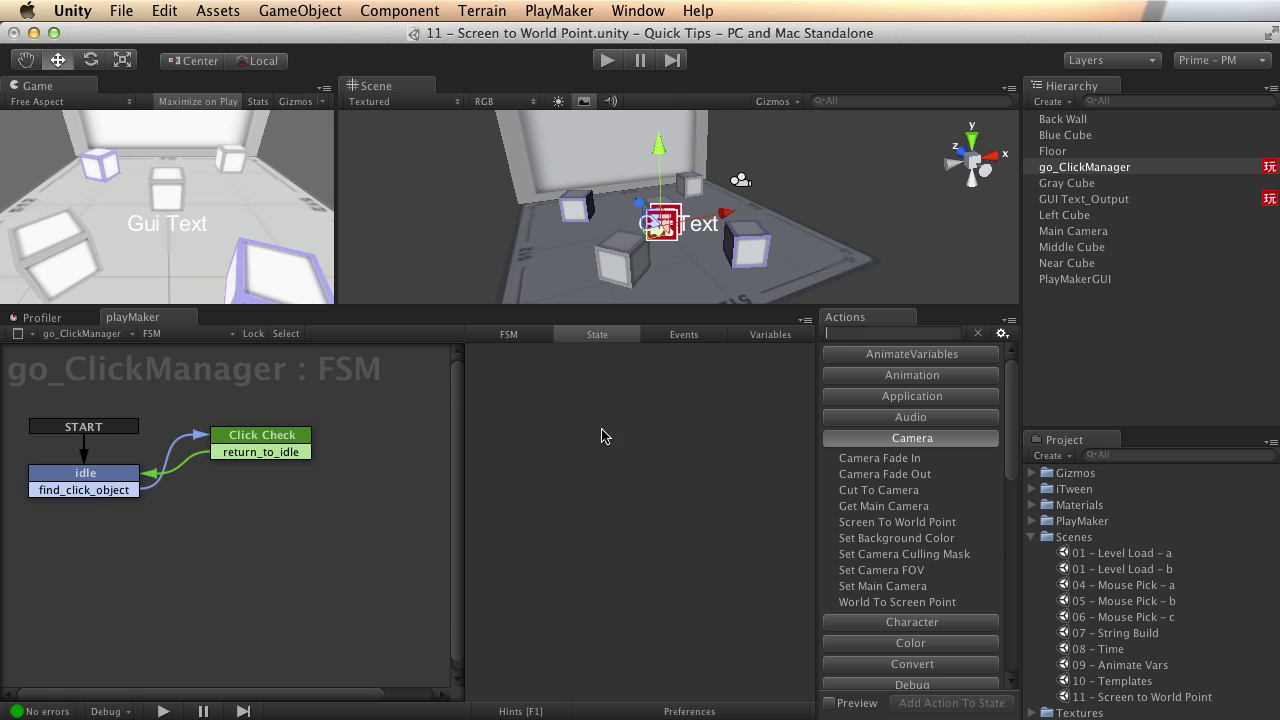
left_click(296, 436)
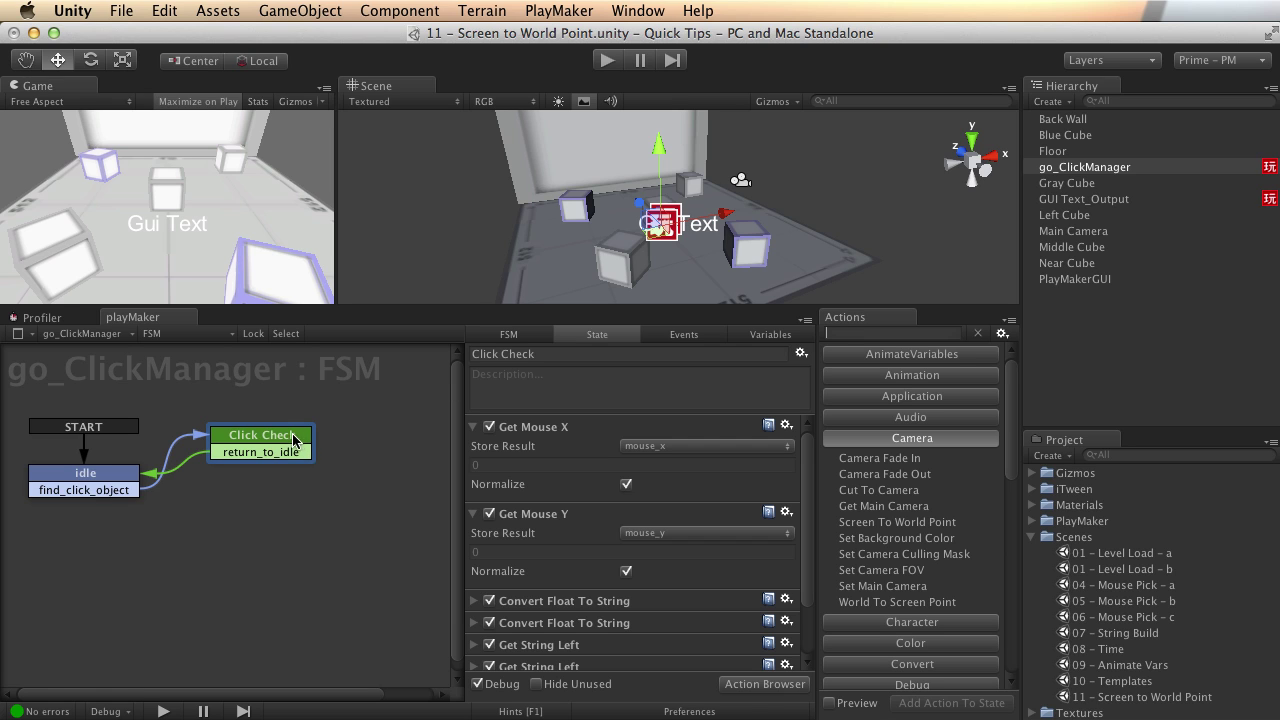
left_click(625, 485)
left_click(626, 571)
Test the game to get pixel readouts like x = 791 / y = 602, then stop play.
left_click(604, 62)
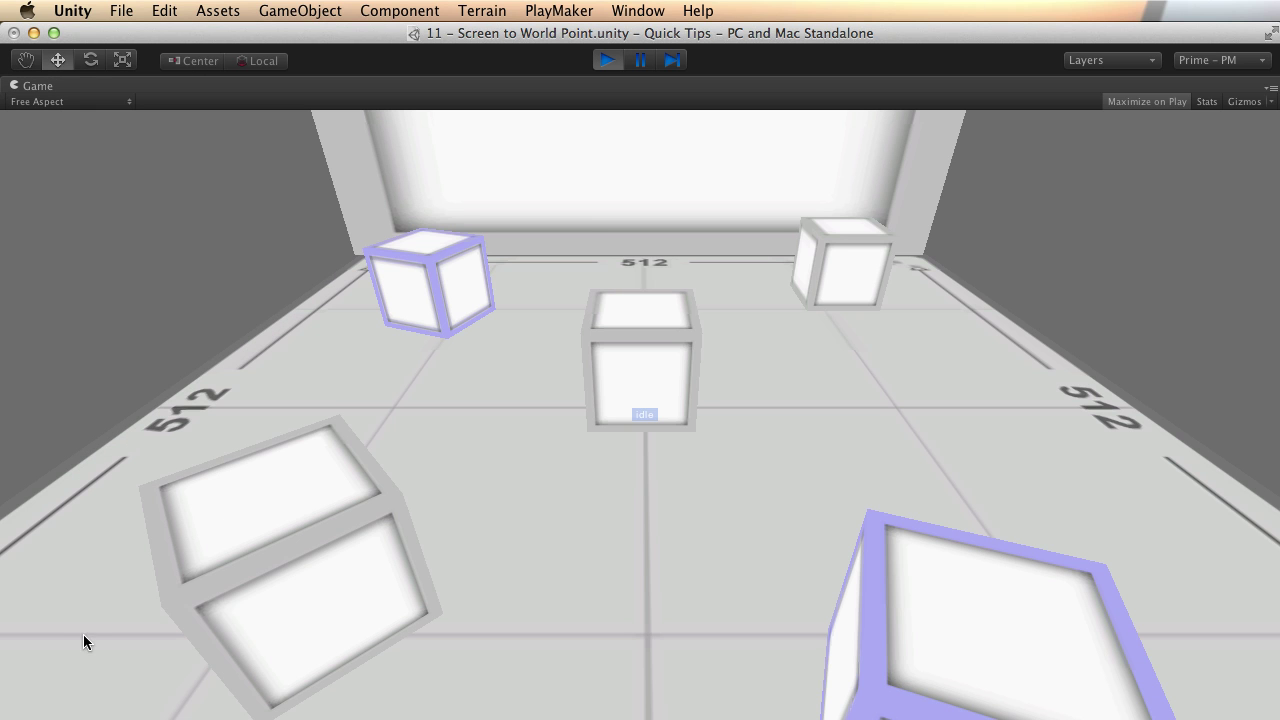
left_click(19, 696)
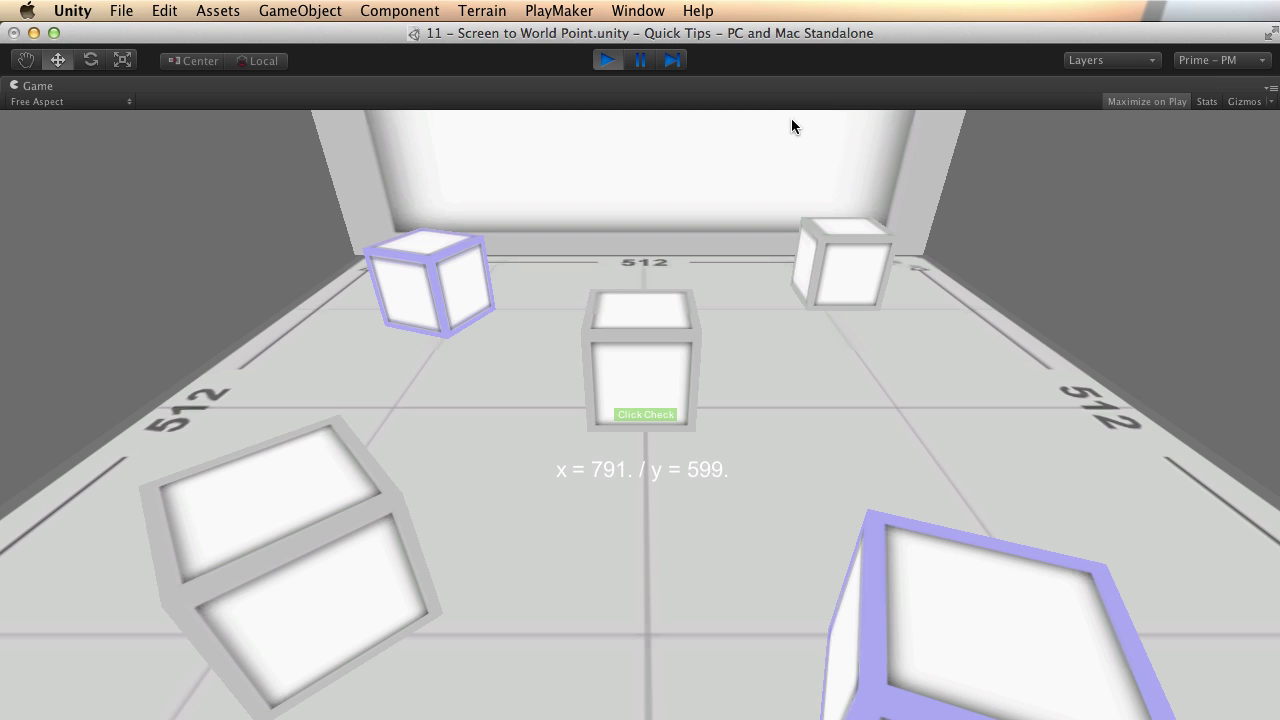
left_click_drag(791, 123, 791, 123)
left_click(607, 61)
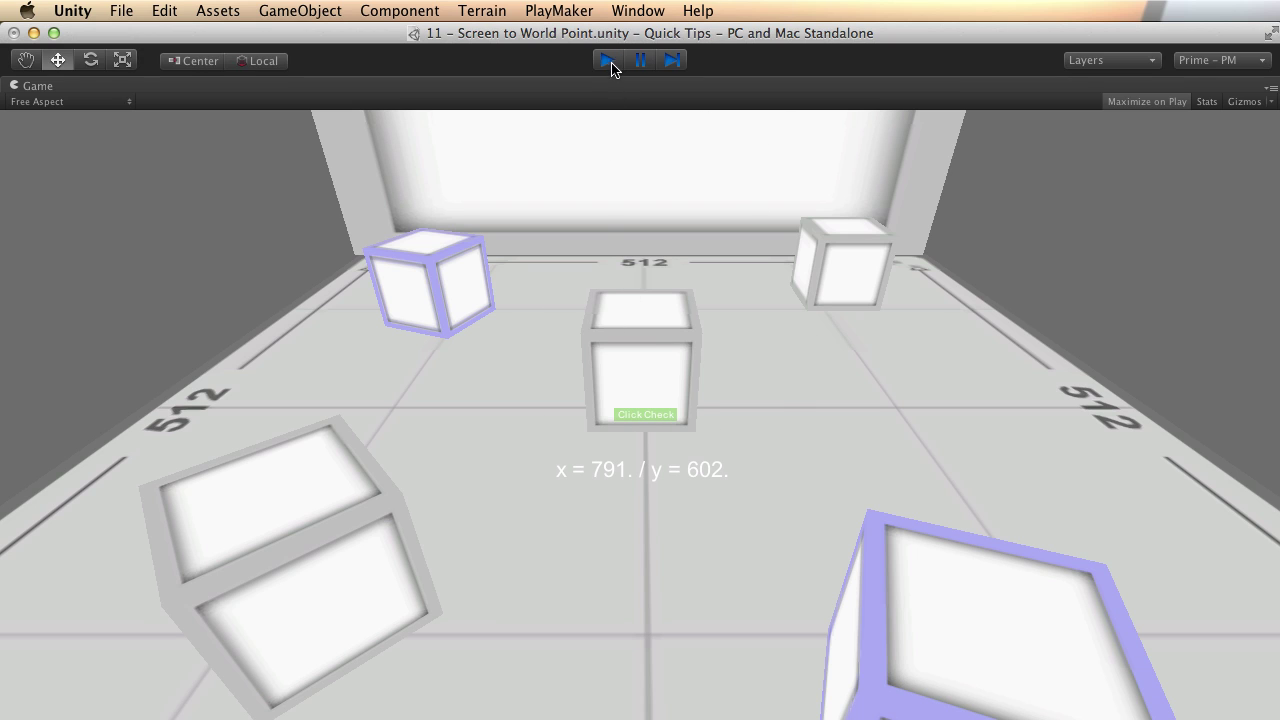
left_click(240, 438)
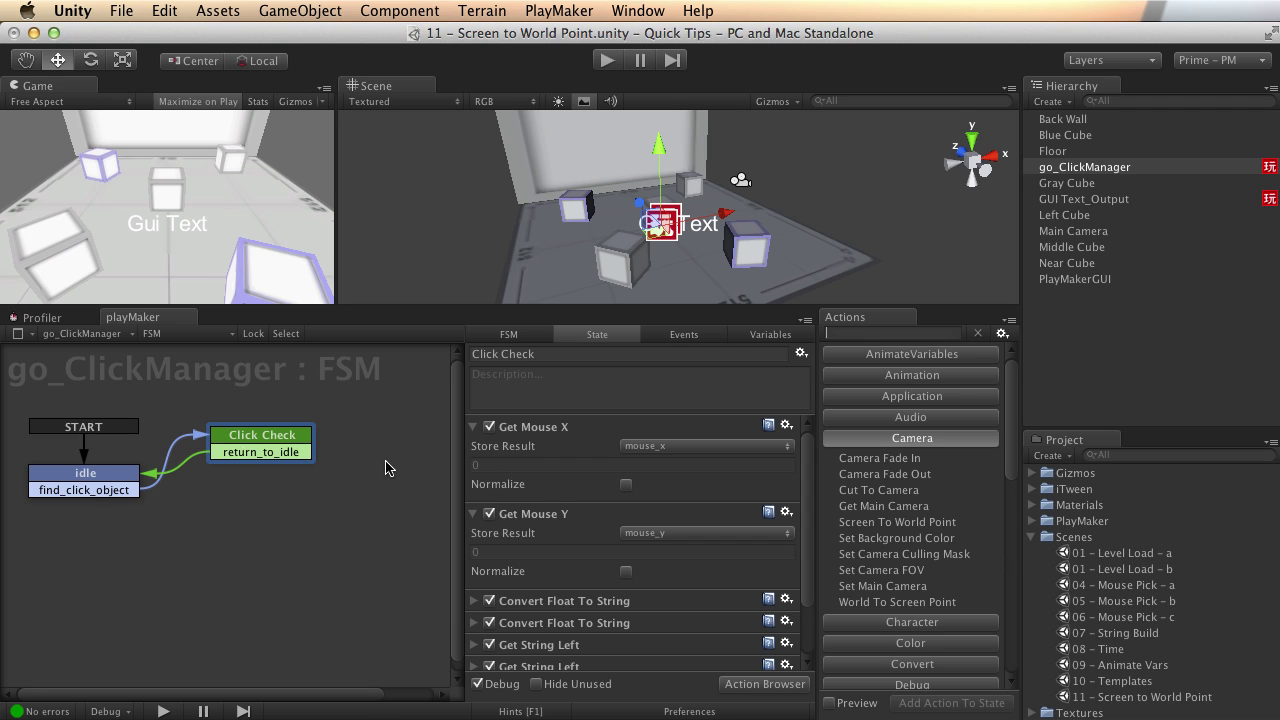
Re-enable Normalize on both mouse actions and retest, seeing x = 0.53 / y = 0.60, then stop.
left_click(626, 484)
left_click(626, 572)
left_click(606, 61)
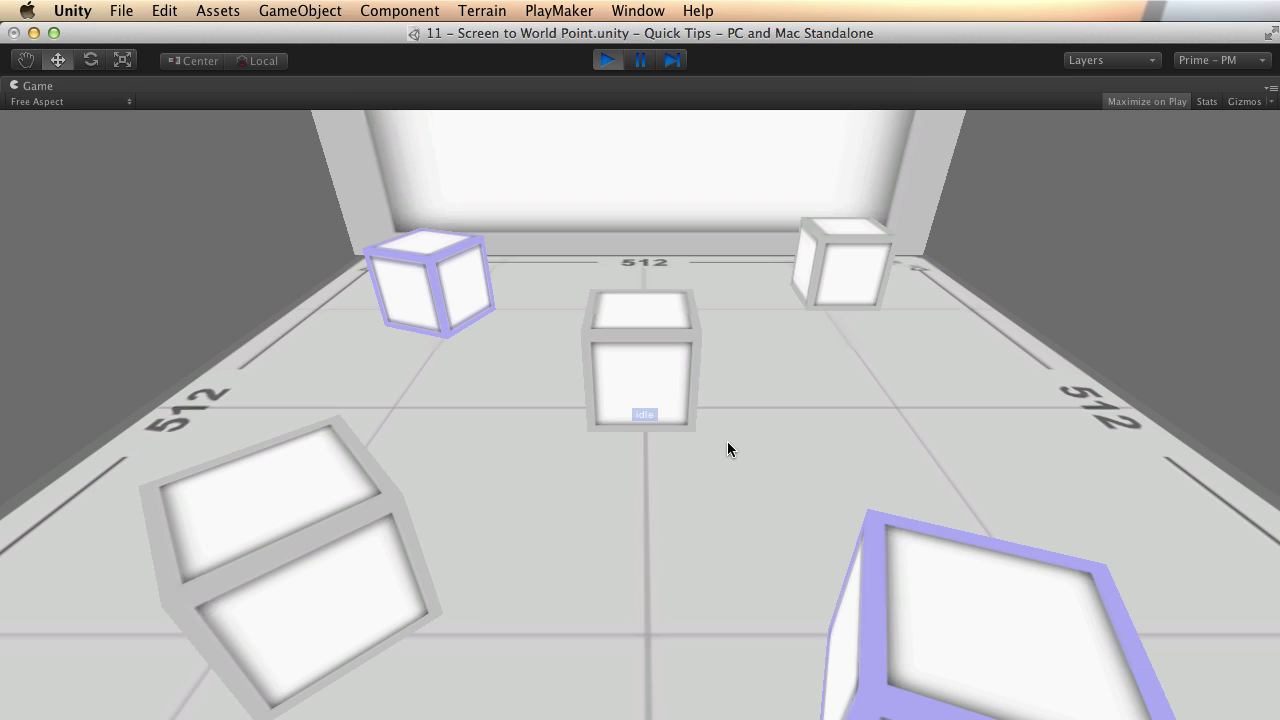
left_click(621, 350)
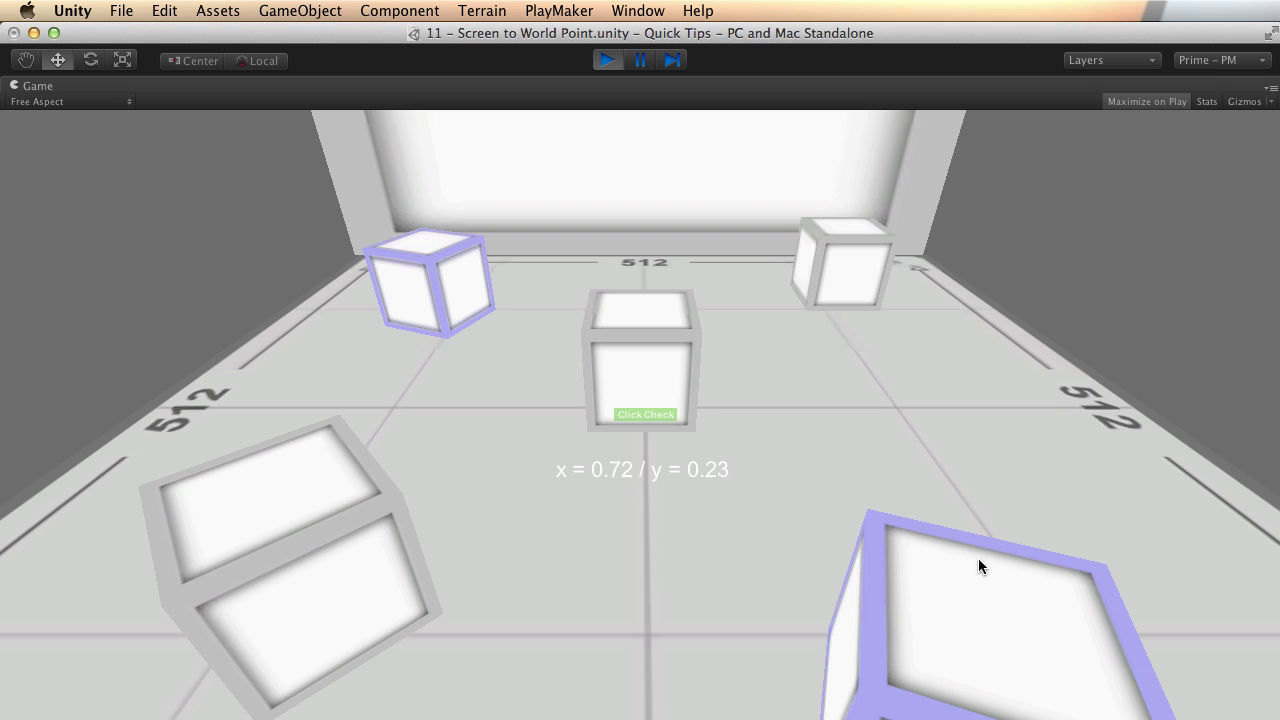
left_click(678, 354)
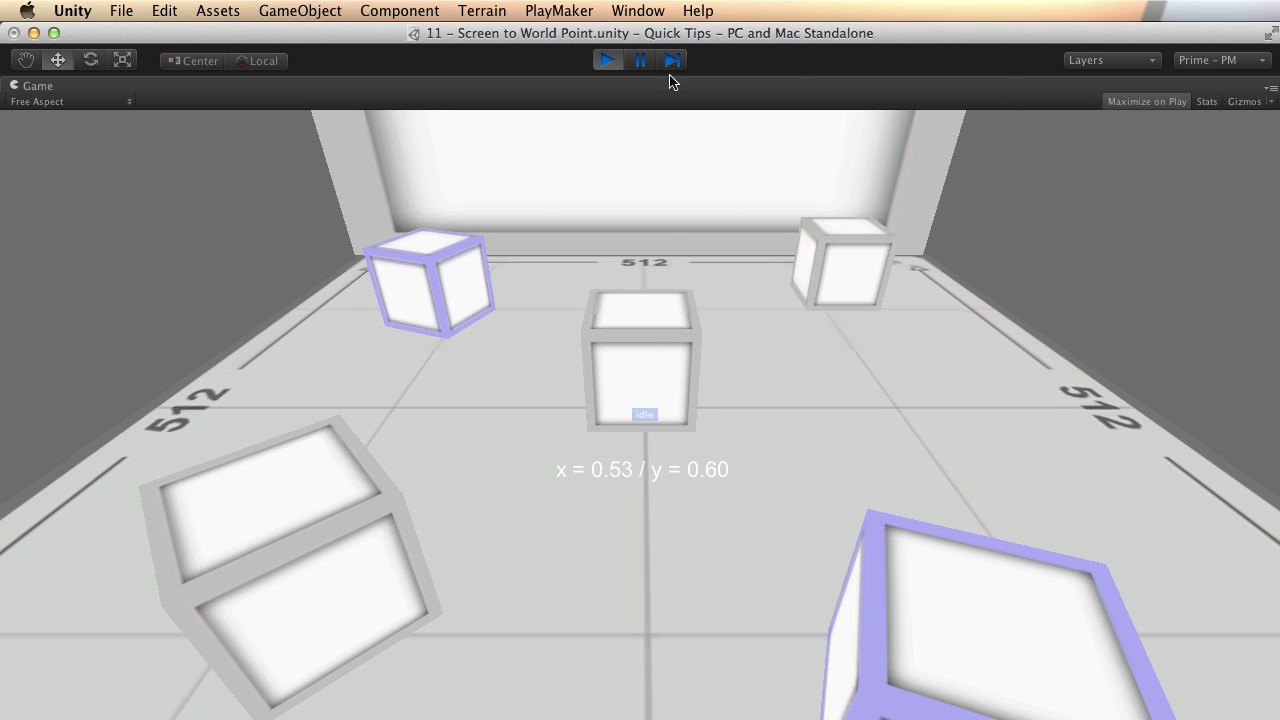
left_click(607, 61)
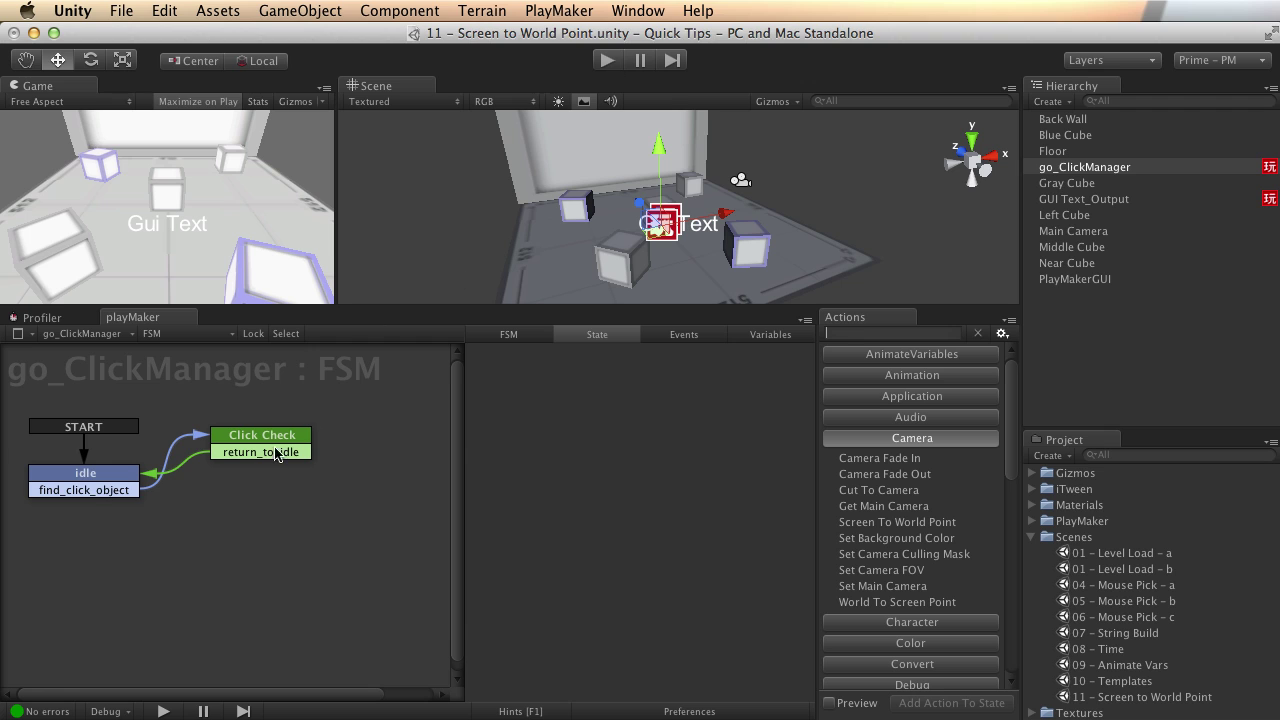
Add Screen To World Point, found with 'screen to', to Click Check right after Get Mouse Y.
left_click(266, 440)
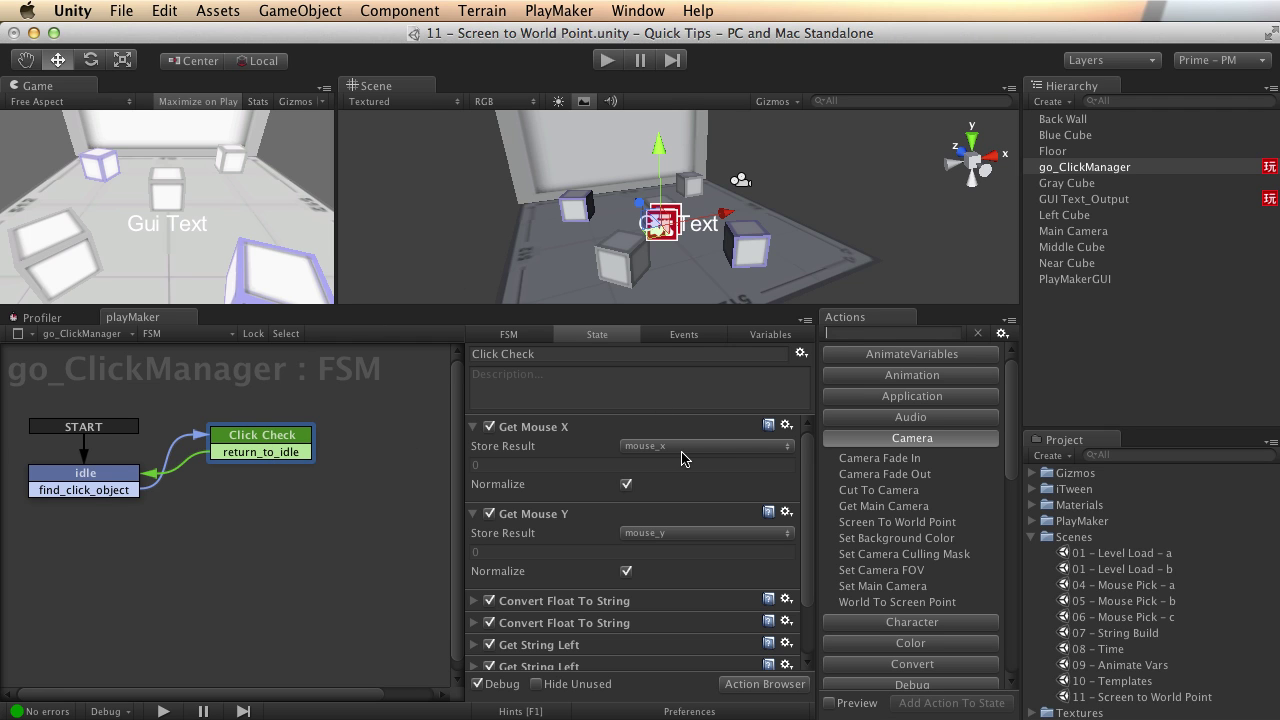
left_click(476, 427)
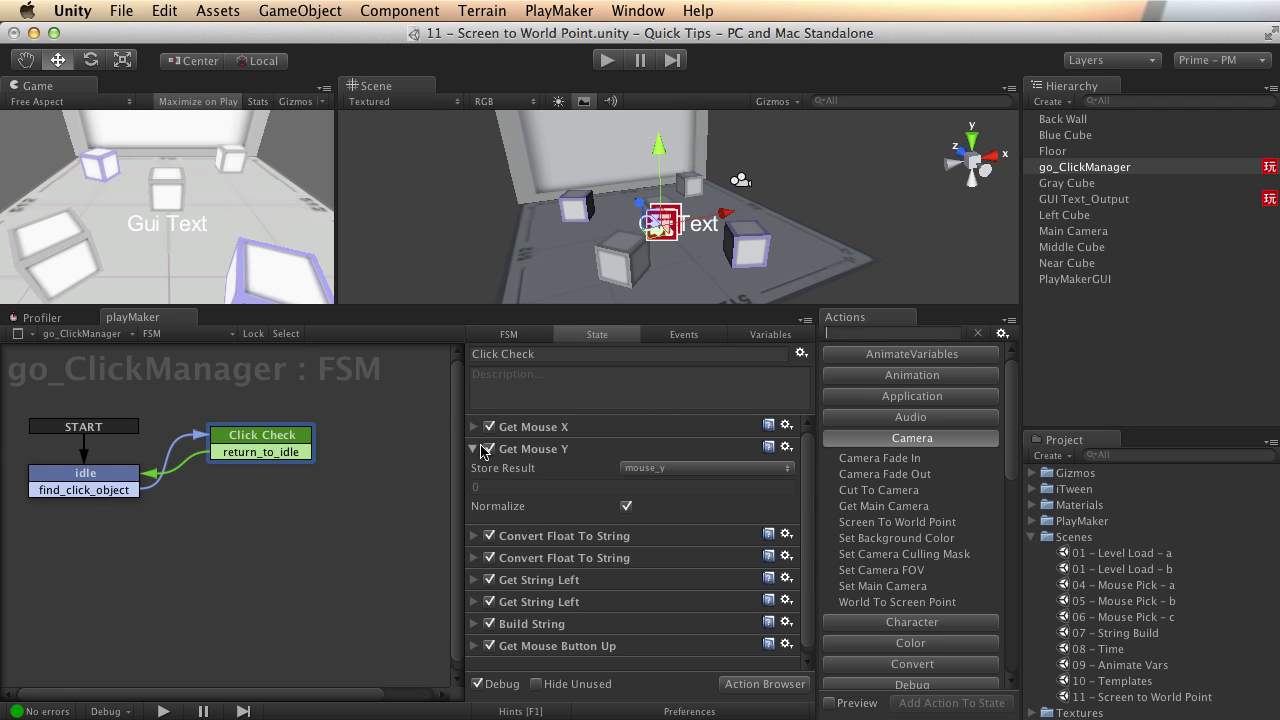
left_click(481, 451)
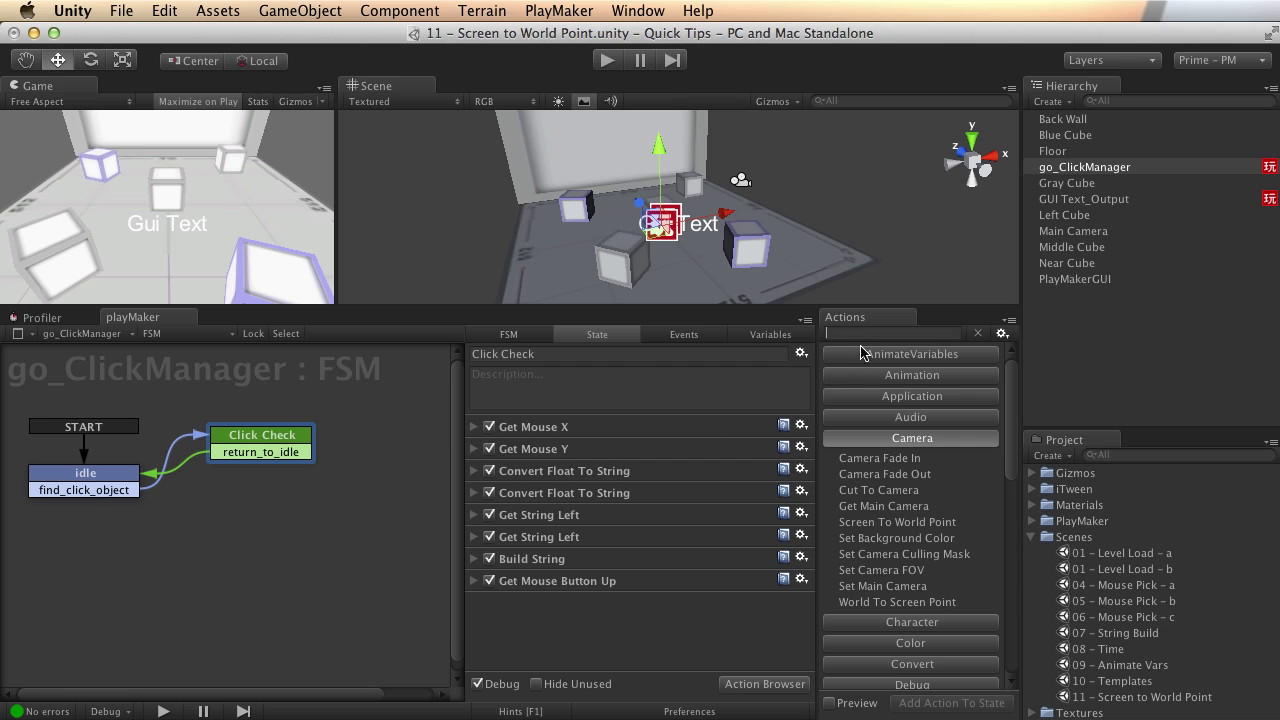
type("screen to worl")
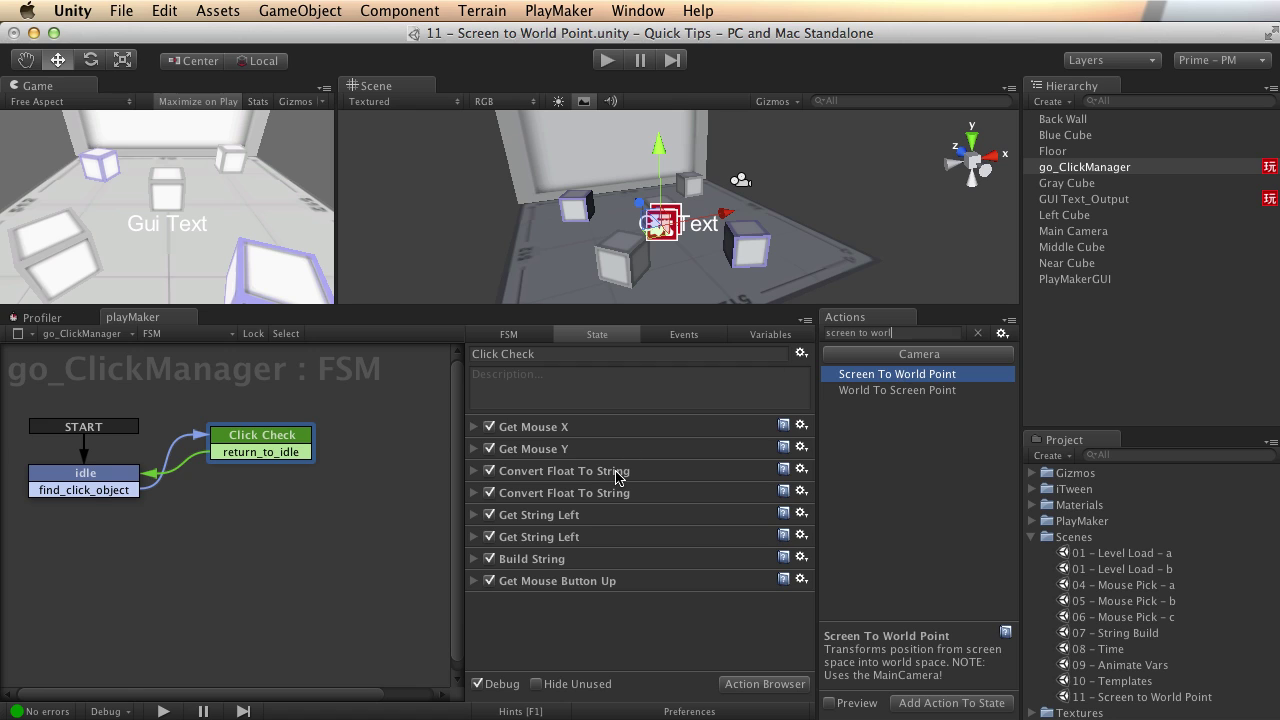
double_click(945, 378)
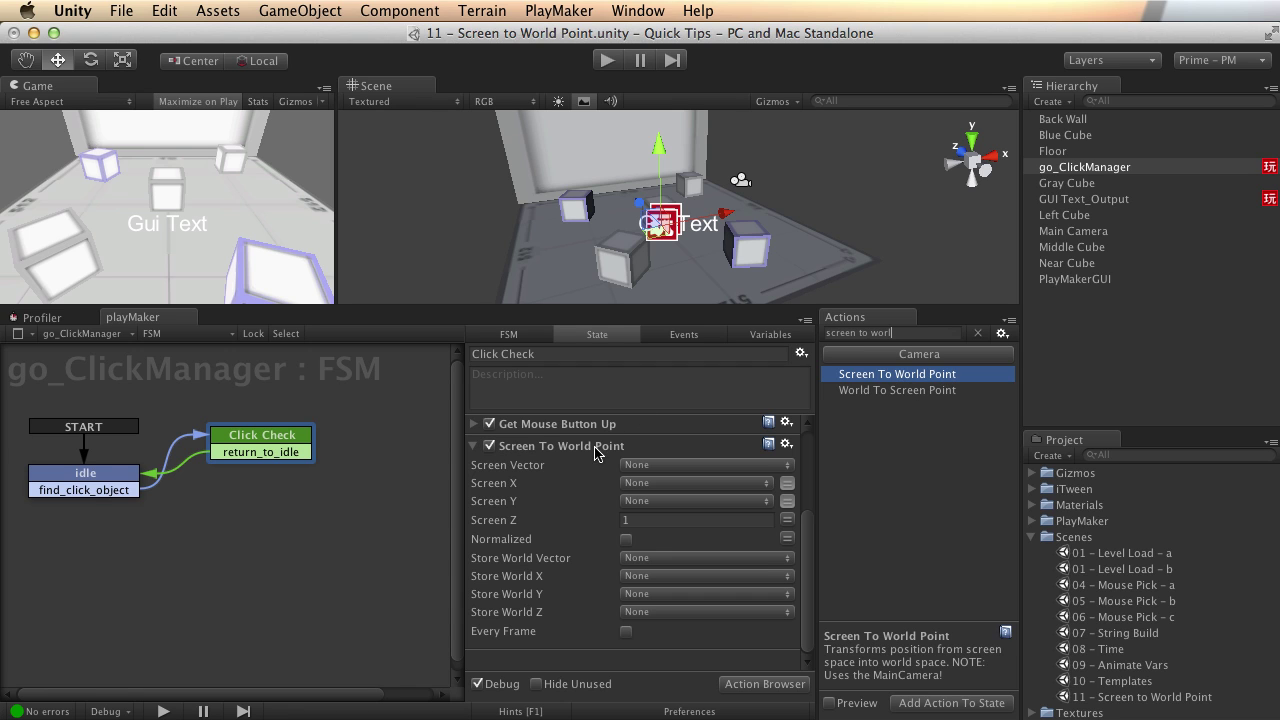
left_click(471, 447)
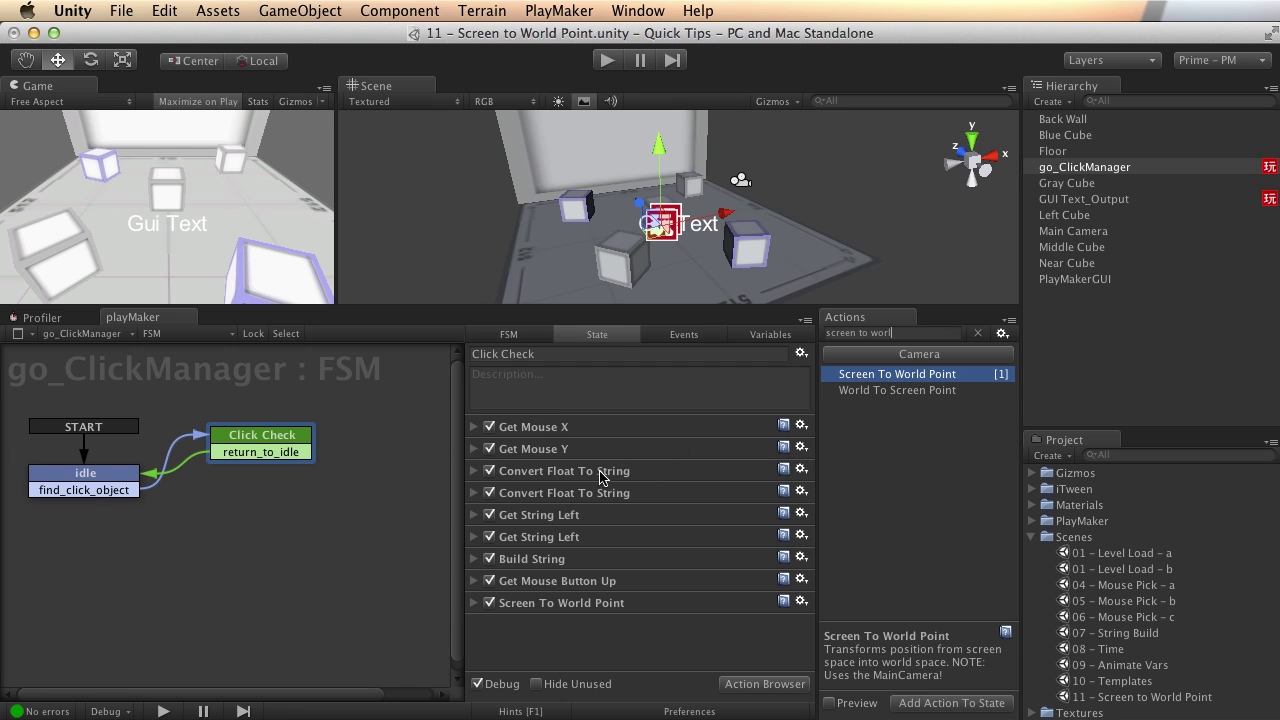
left_click_drag(578, 602, 523, 473)
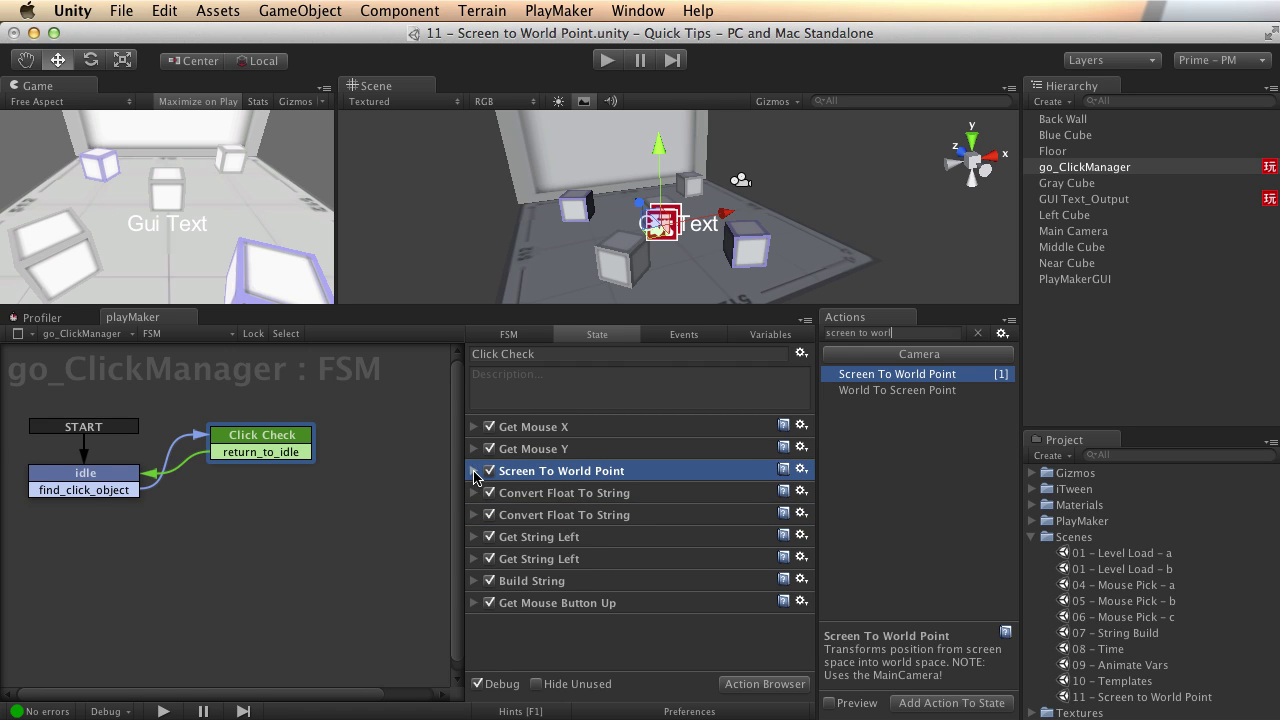
Review Screen To World Point's settings, leaving Screen Vector set to None.
left_click(473, 470)
scroll(576, 473, "down", 2)
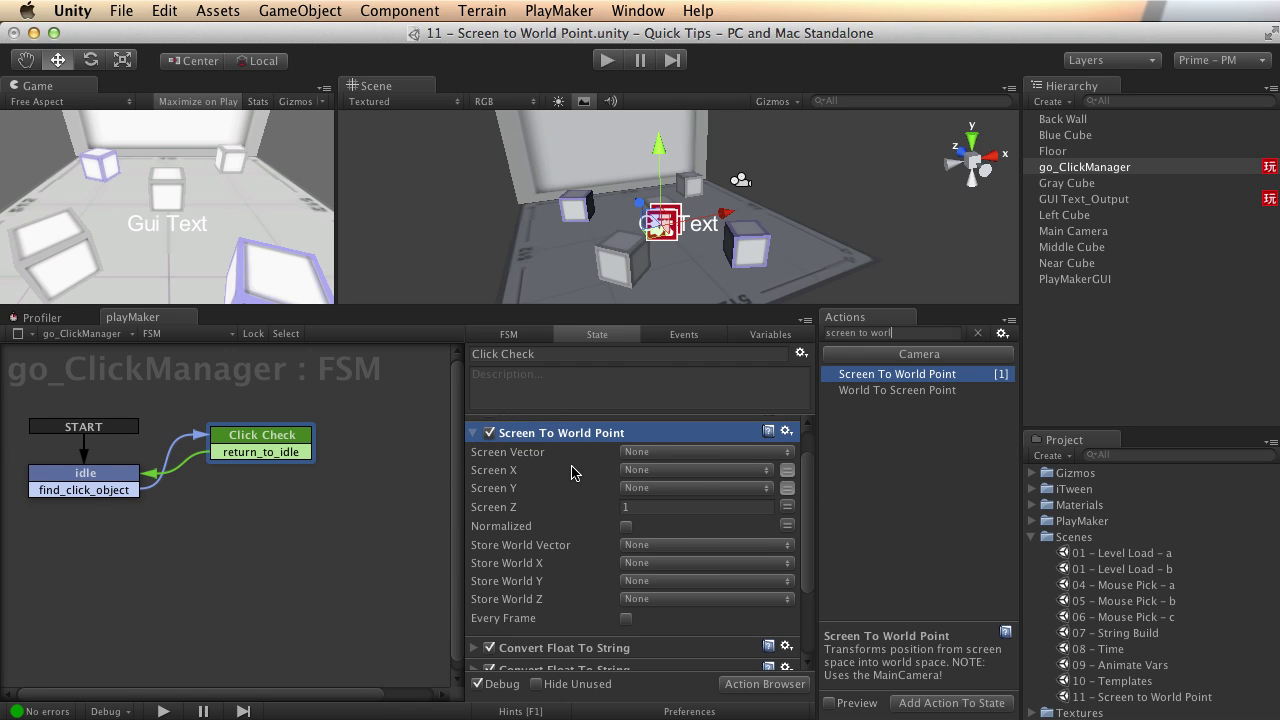
left_click(766, 452)
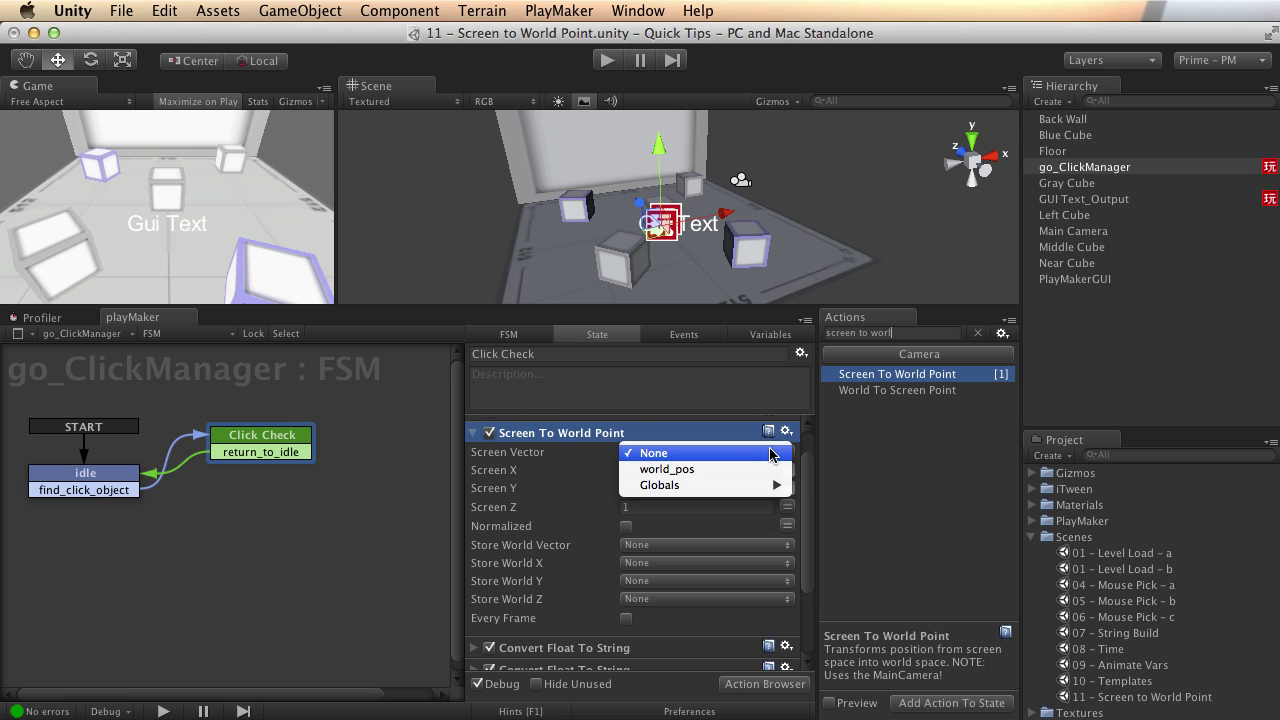
left_click(770, 453)
scroll(597, 479, "up", 2)
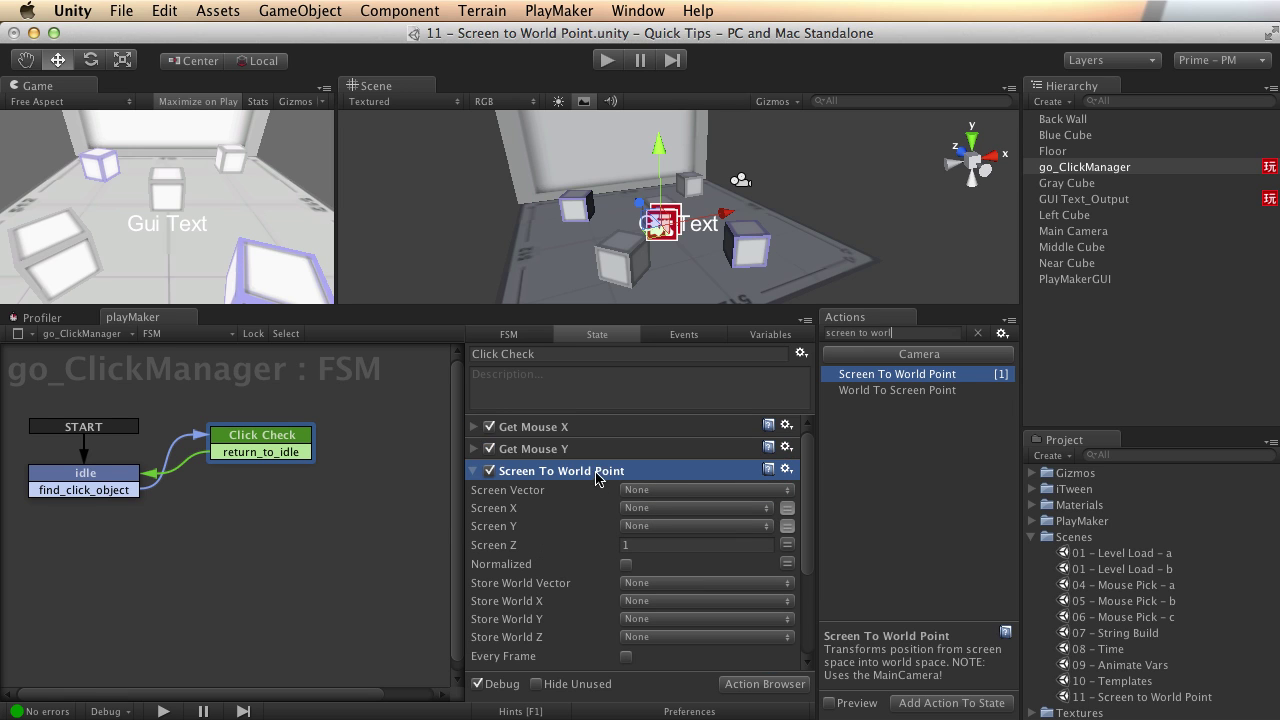
Set Screen X to mouse_x and Screen Y to mouse_y after checking the Get Mouse variables.
left_click(473, 449)
left_click(473, 449)
left_click(474, 427)
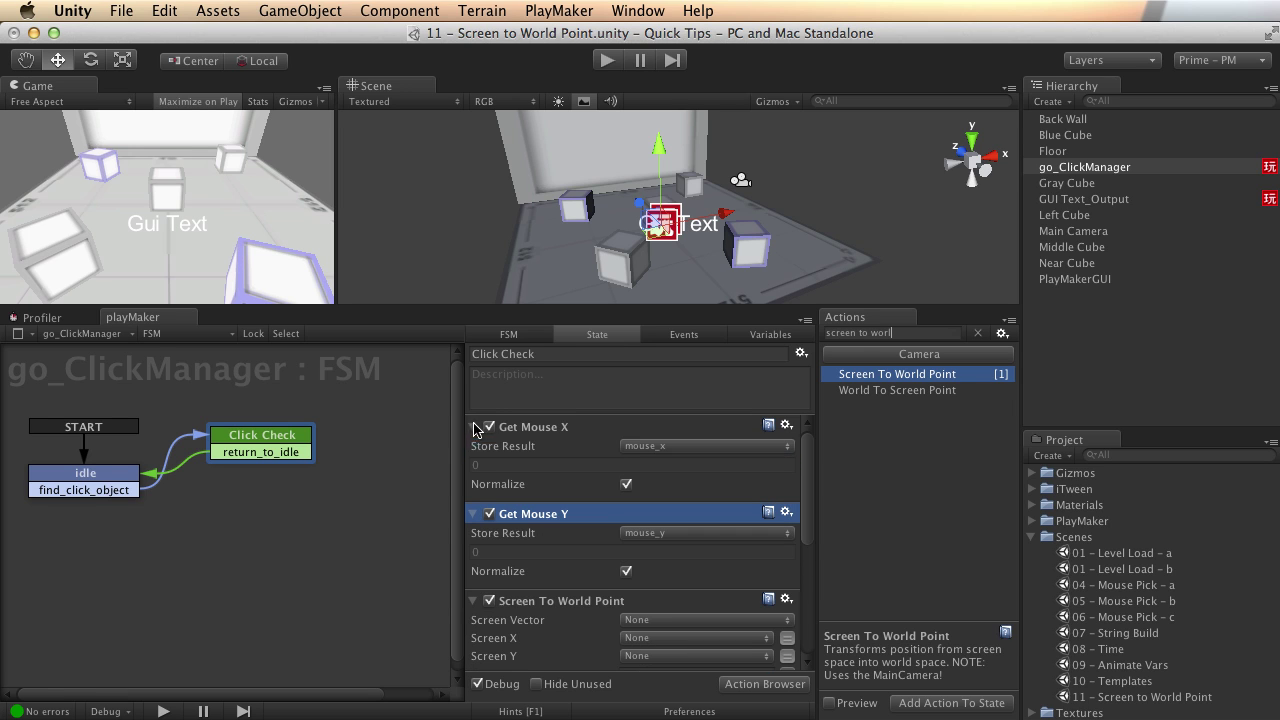
left_click(472, 514)
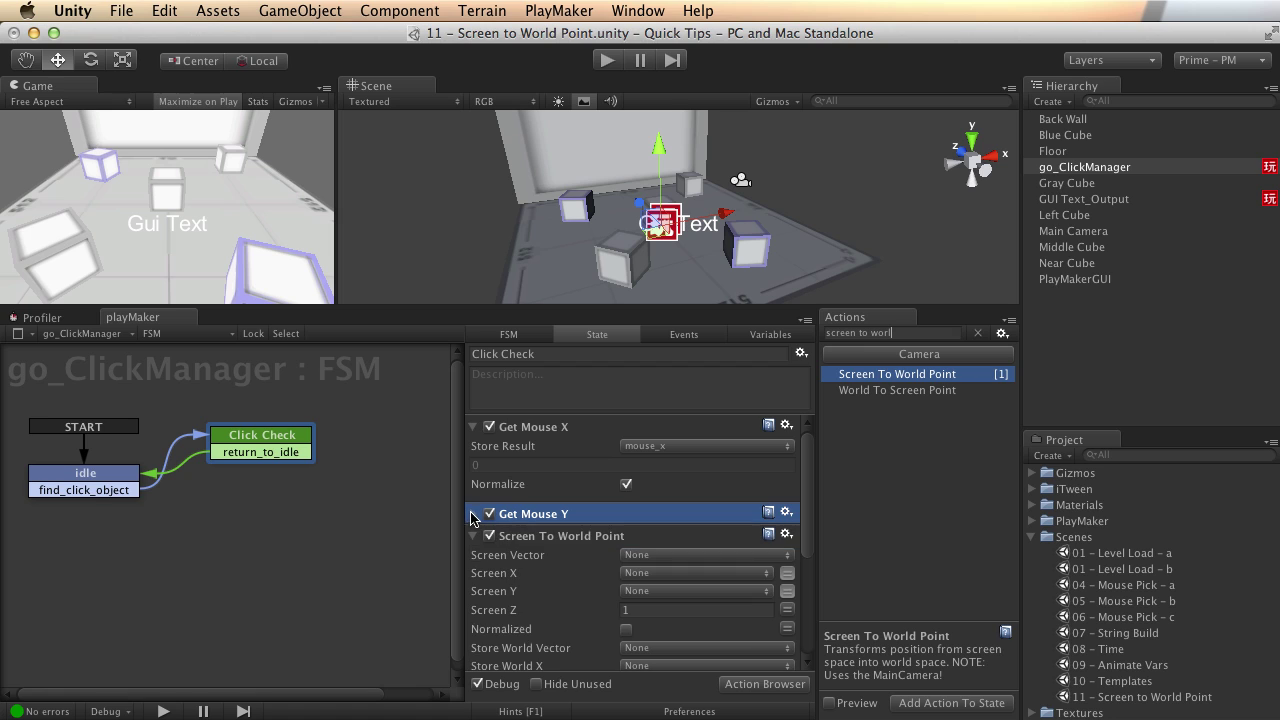
left_click(474, 426)
left_click(707, 508)
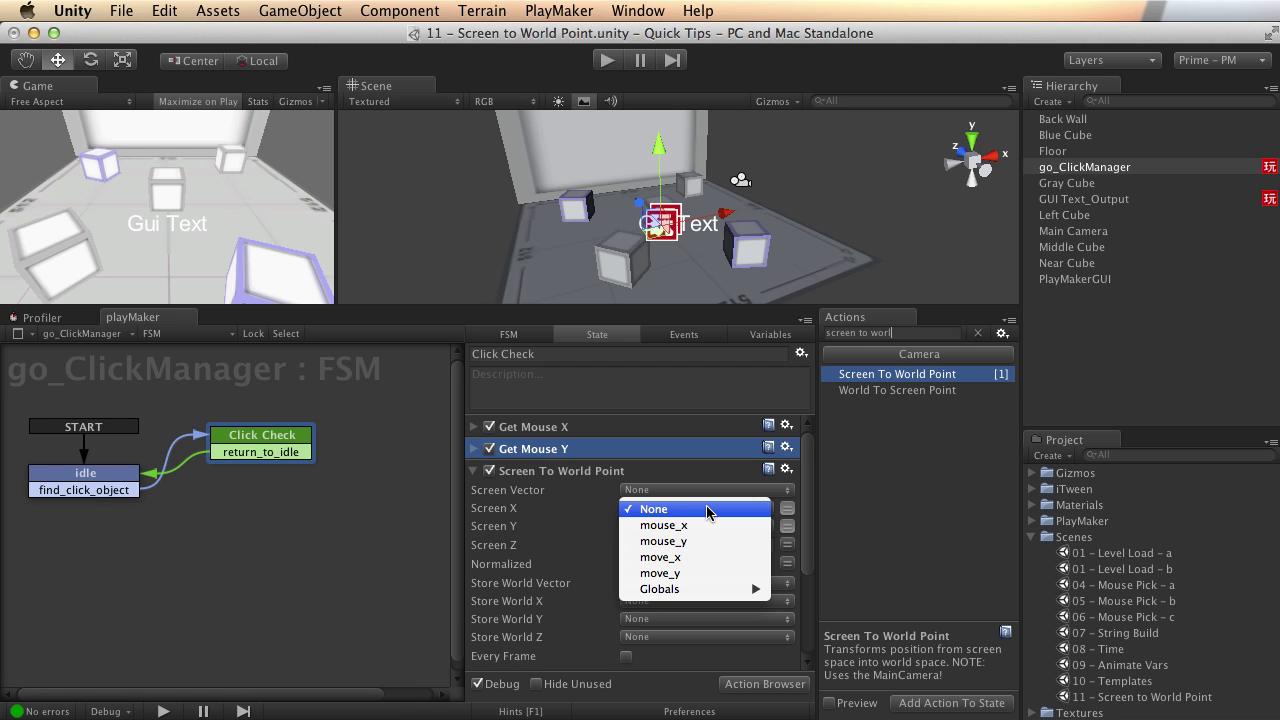
left_click(715, 525)
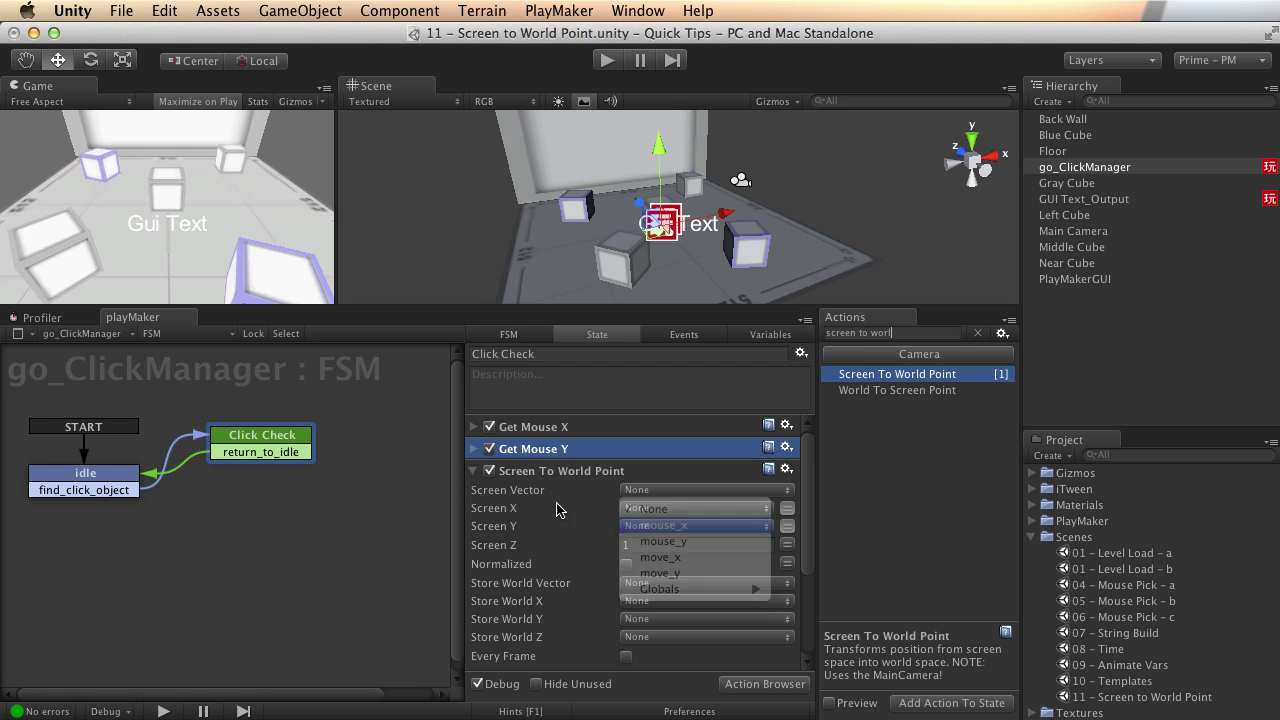
left_click(706, 548)
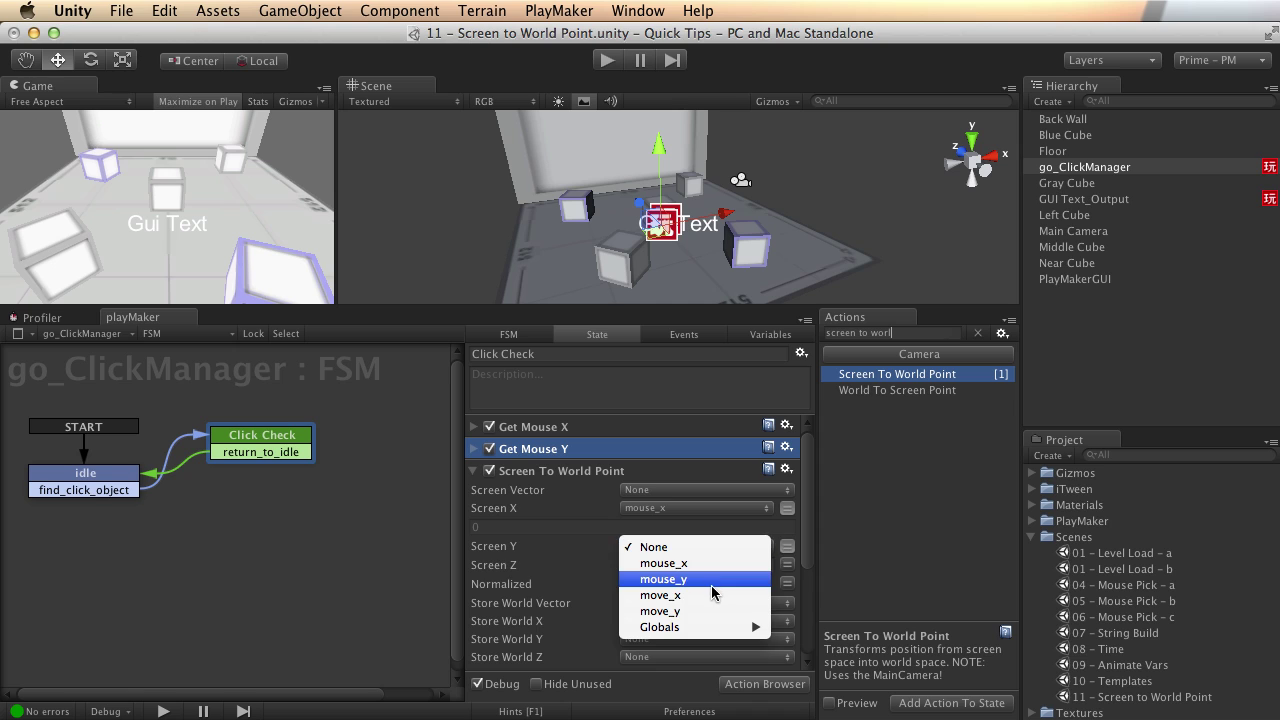
left_click(680, 579)
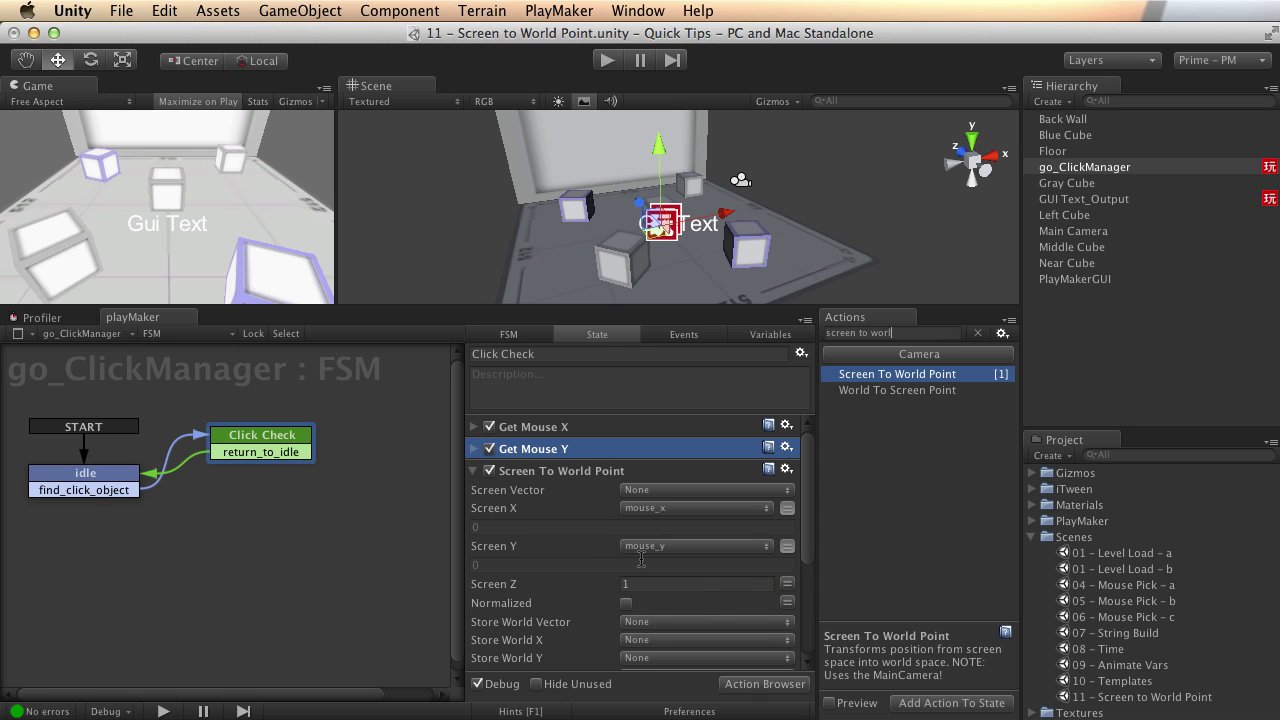
Store the world X and Y results in move_x and move_y.
left_click(580, 471)
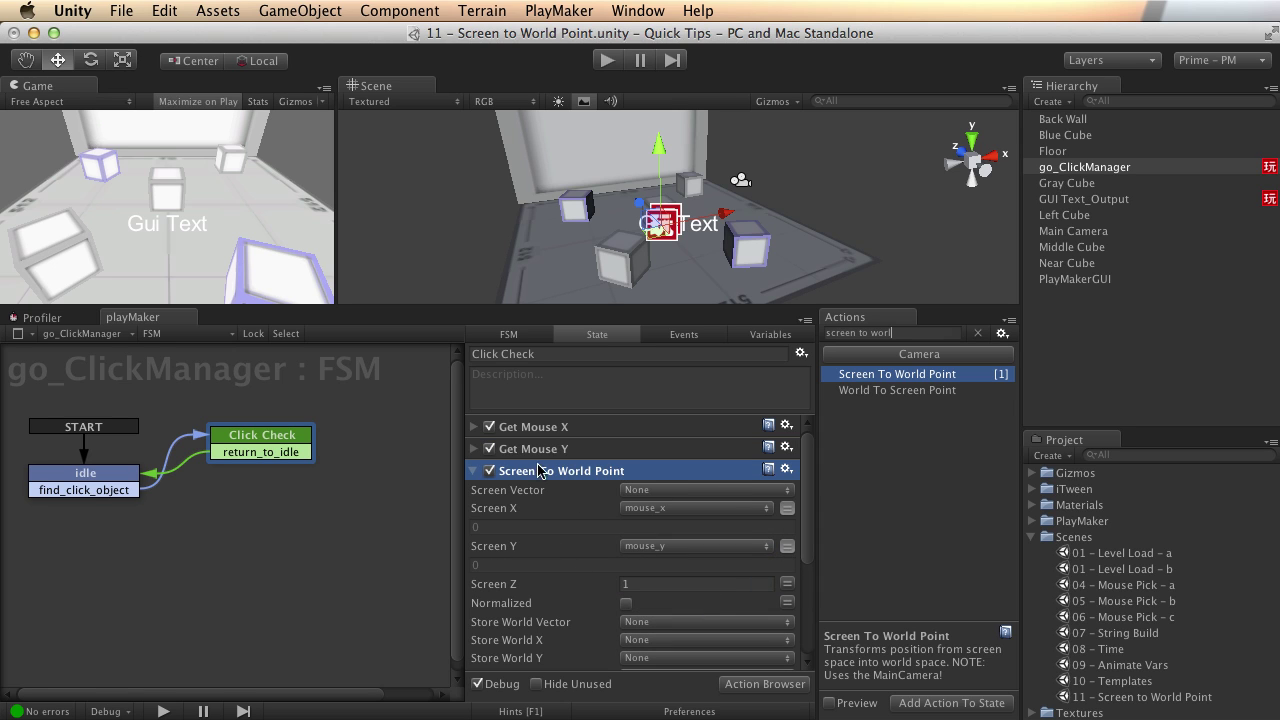
scroll(715, 514, "down", 5)
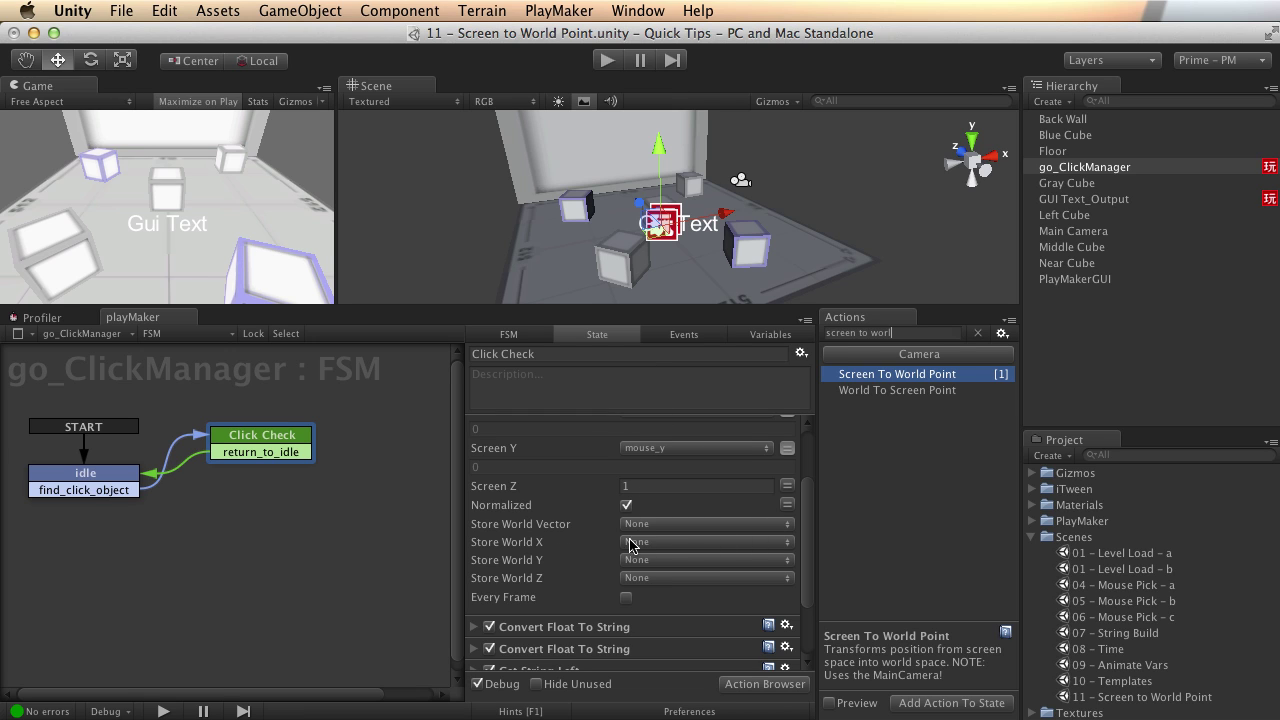
left_click(720, 549)
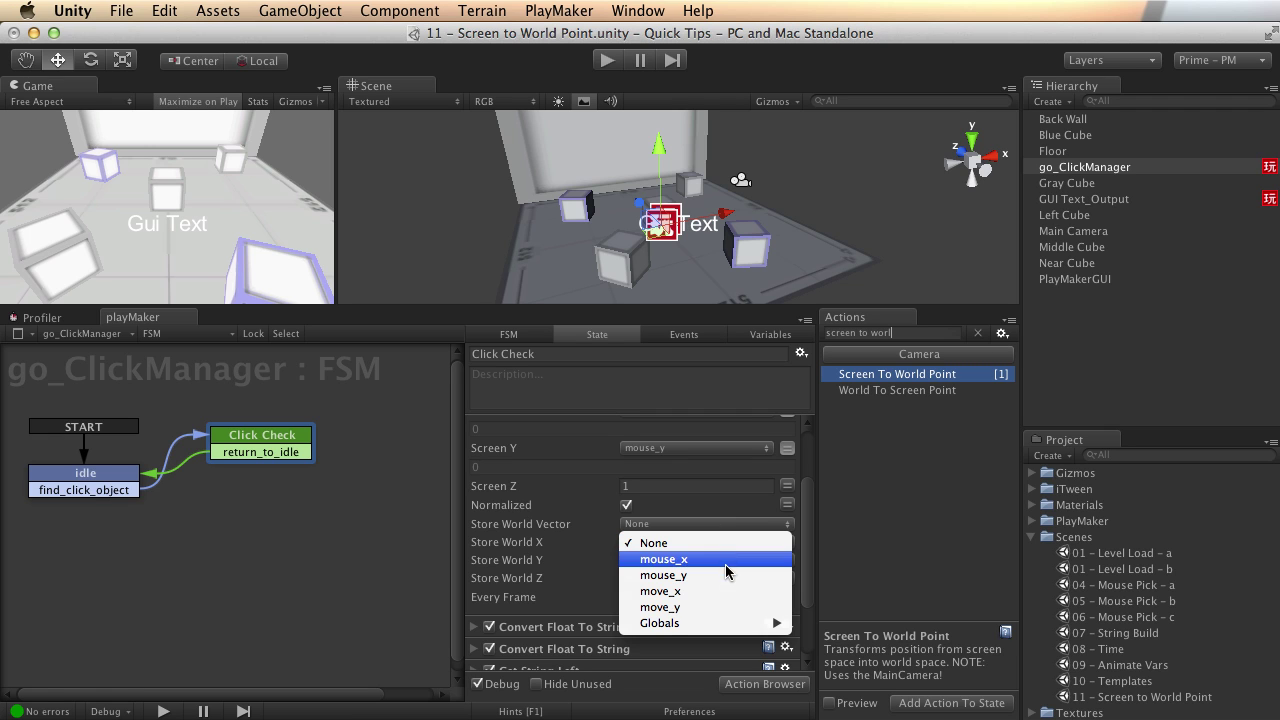
left_click(726, 591)
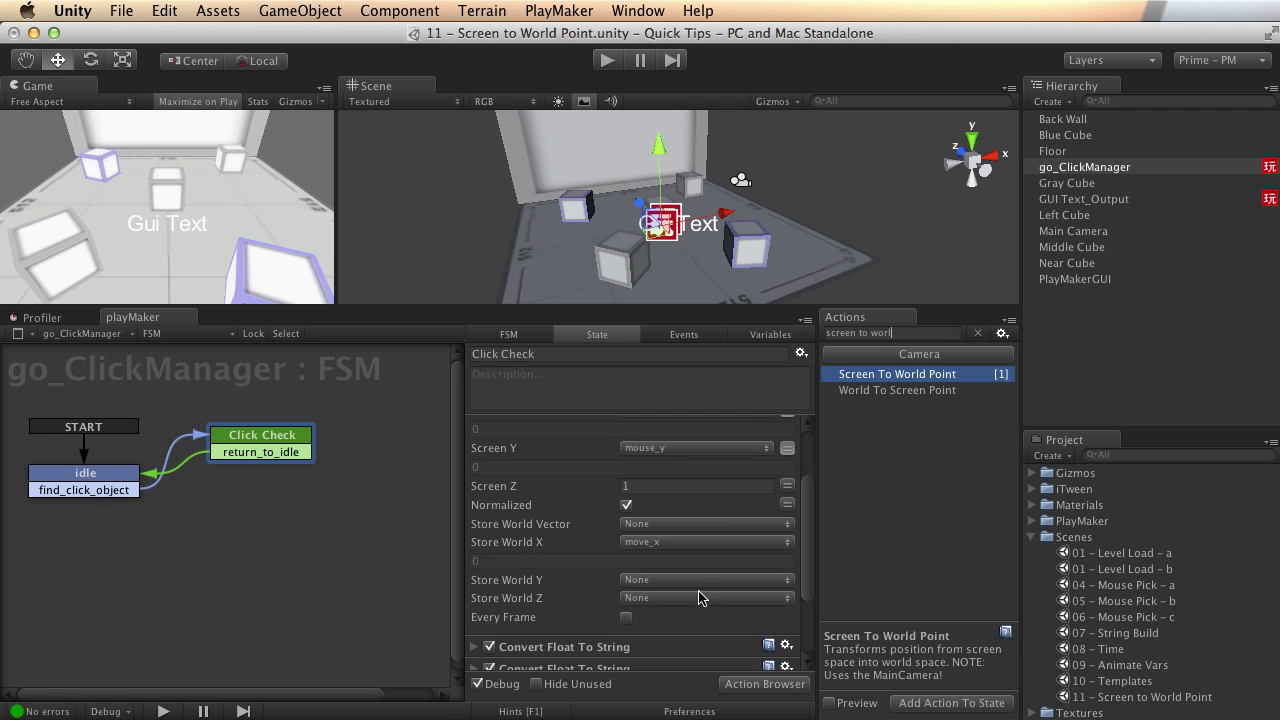
left_click(745, 581)
left_click(734, 657)
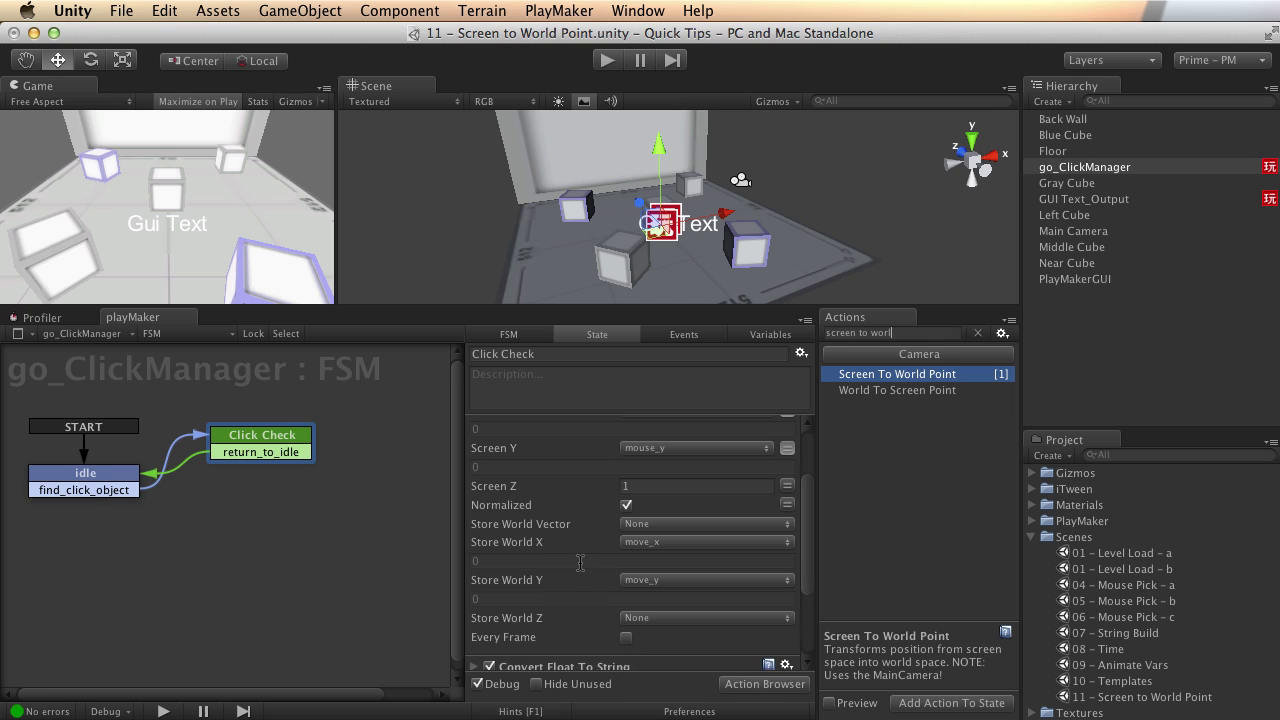
scroll(731, 518, "up", 2)
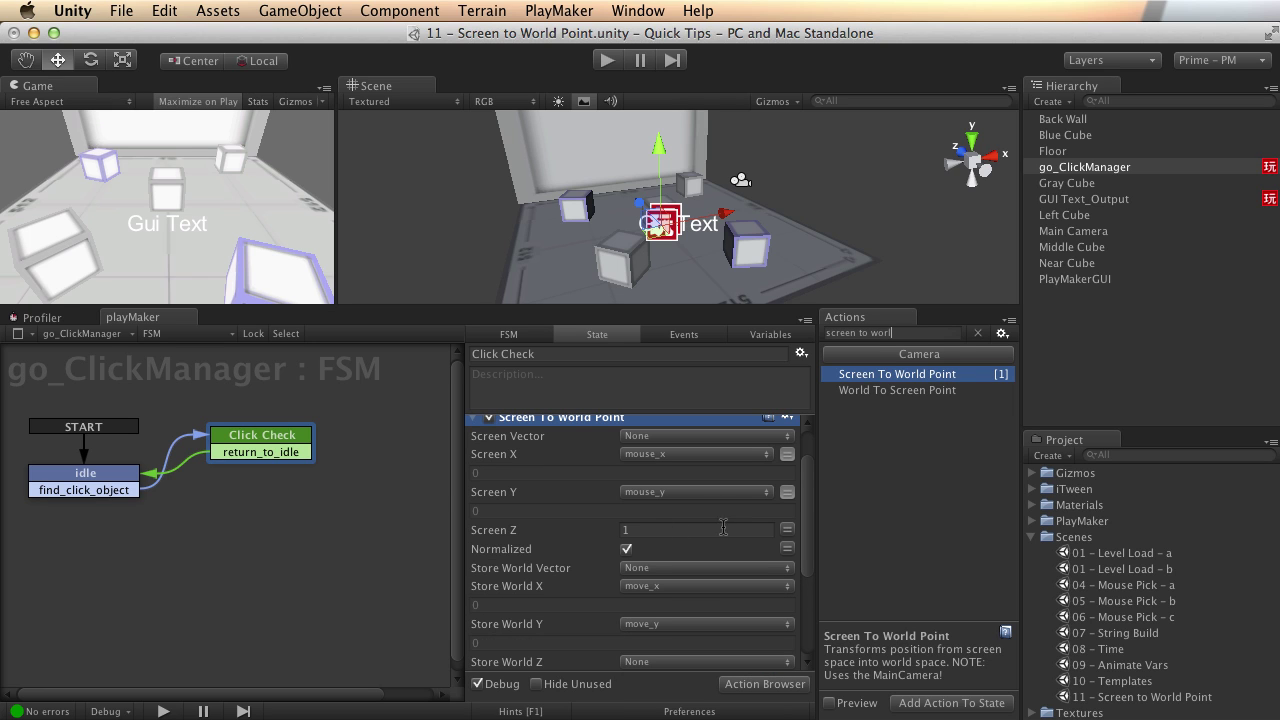
scroll(702, 516, "up", 1)
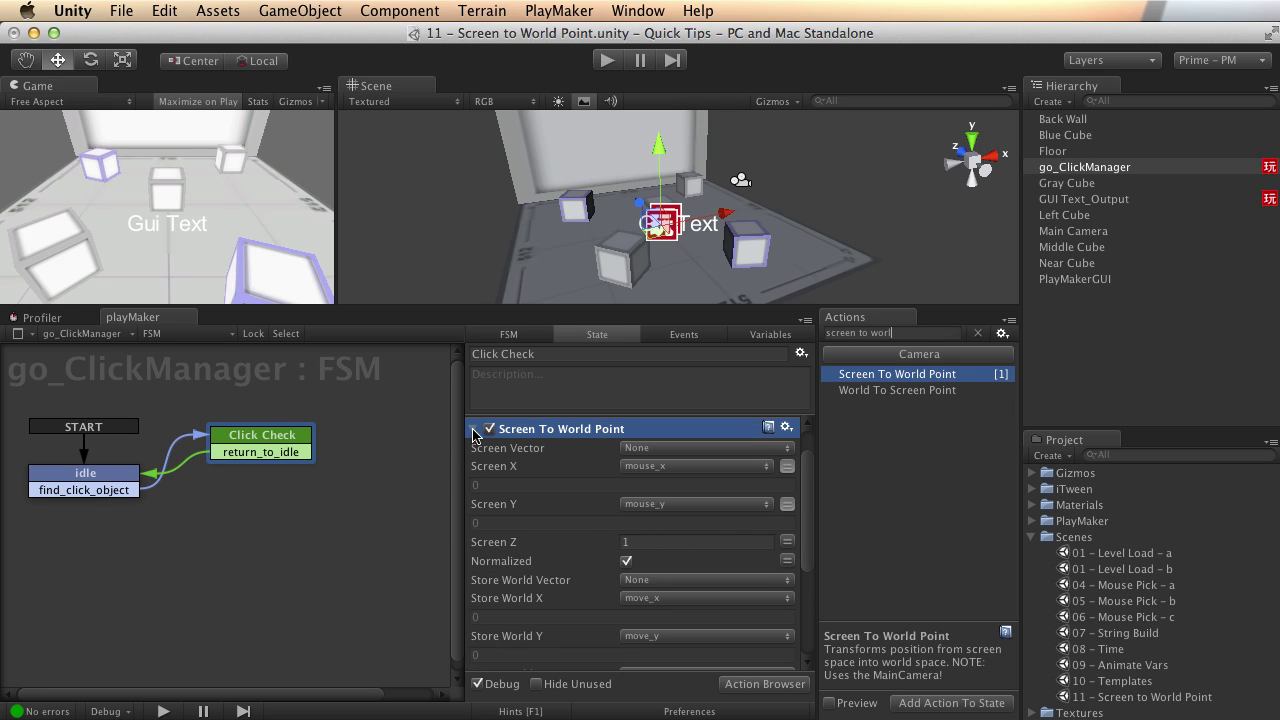
left_click(474, 428)
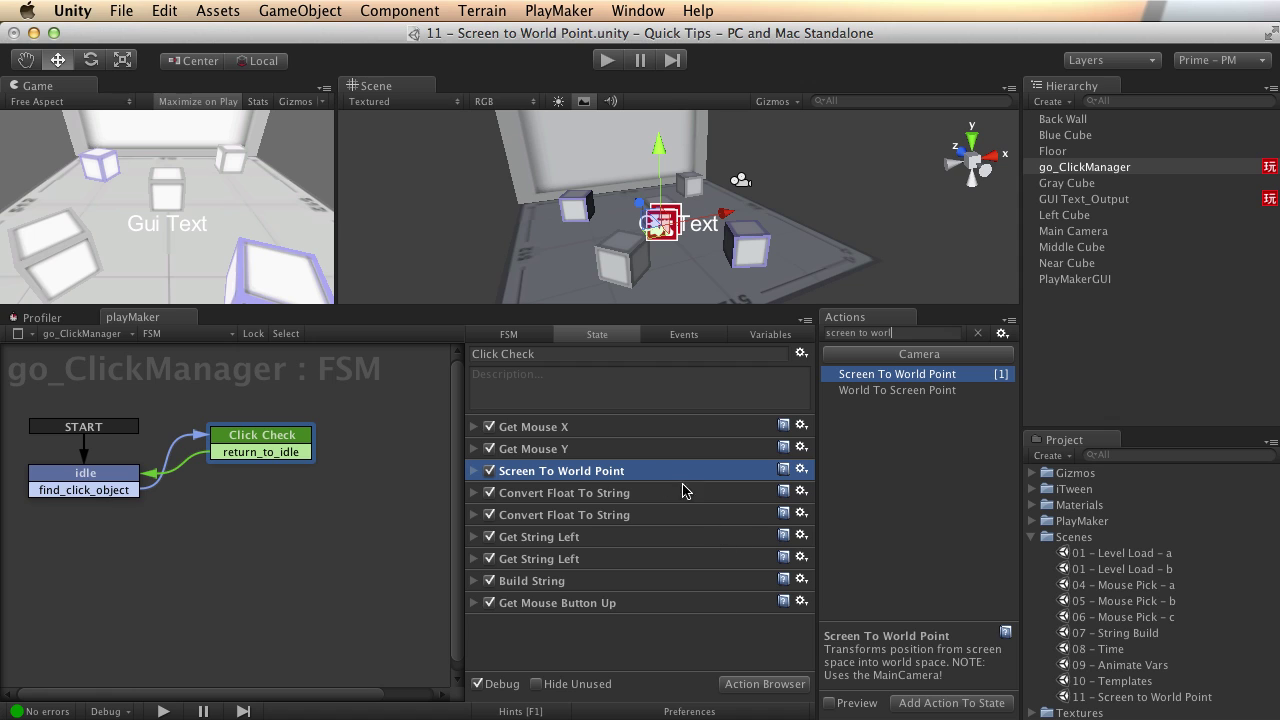
Search 'posi' and add a Set Position action right after Screen To World Point.
key("super+a")
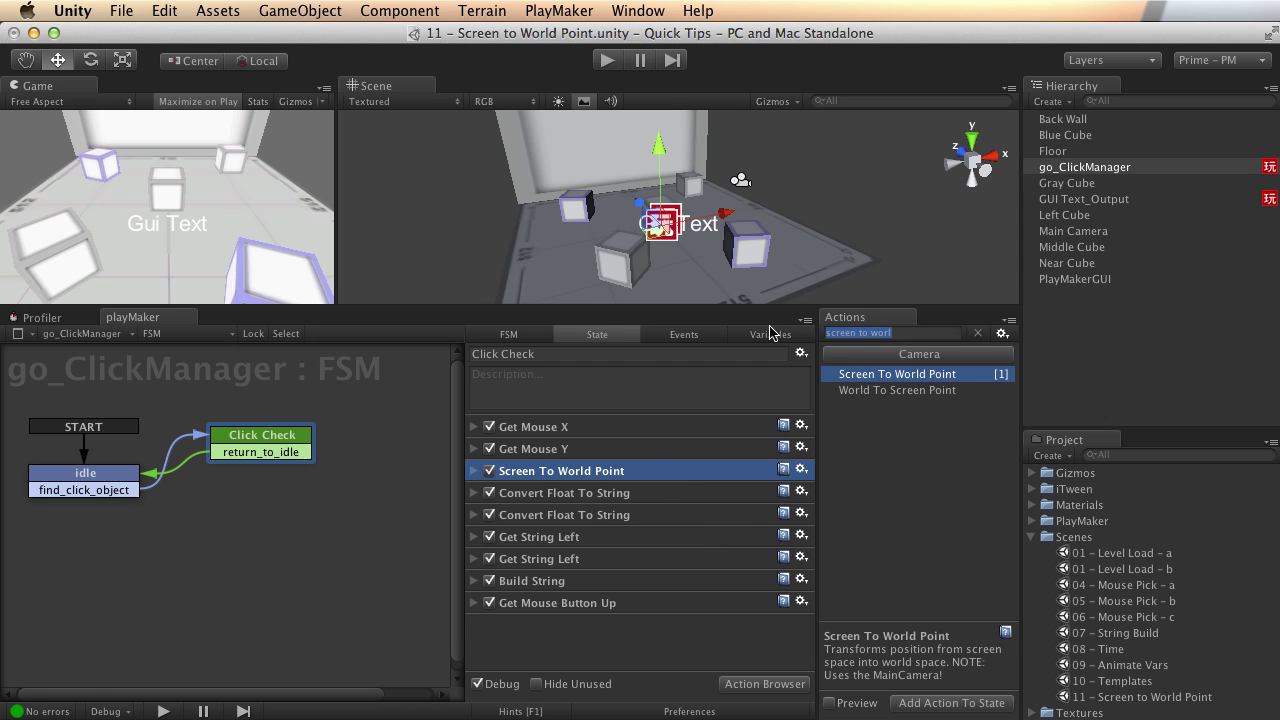
type("postio")
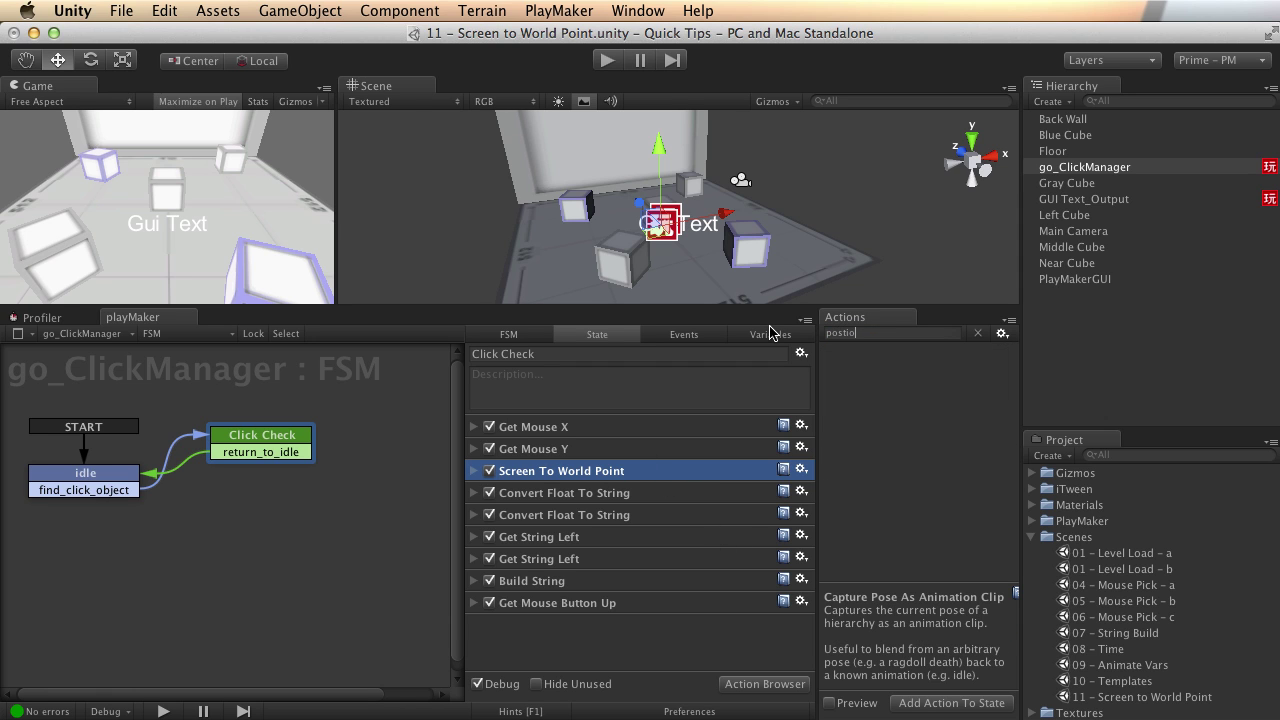
key("BackSpace")
key("BackSpace")
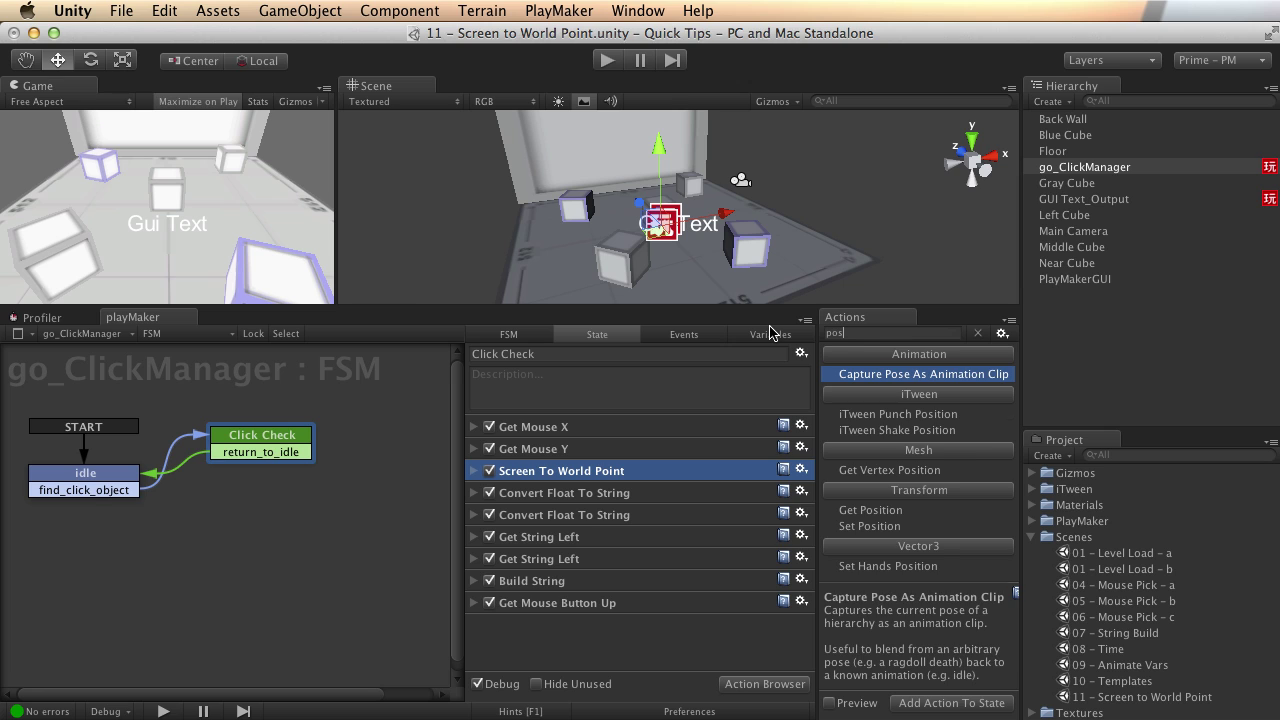
type("i")
double_click(886, 488)
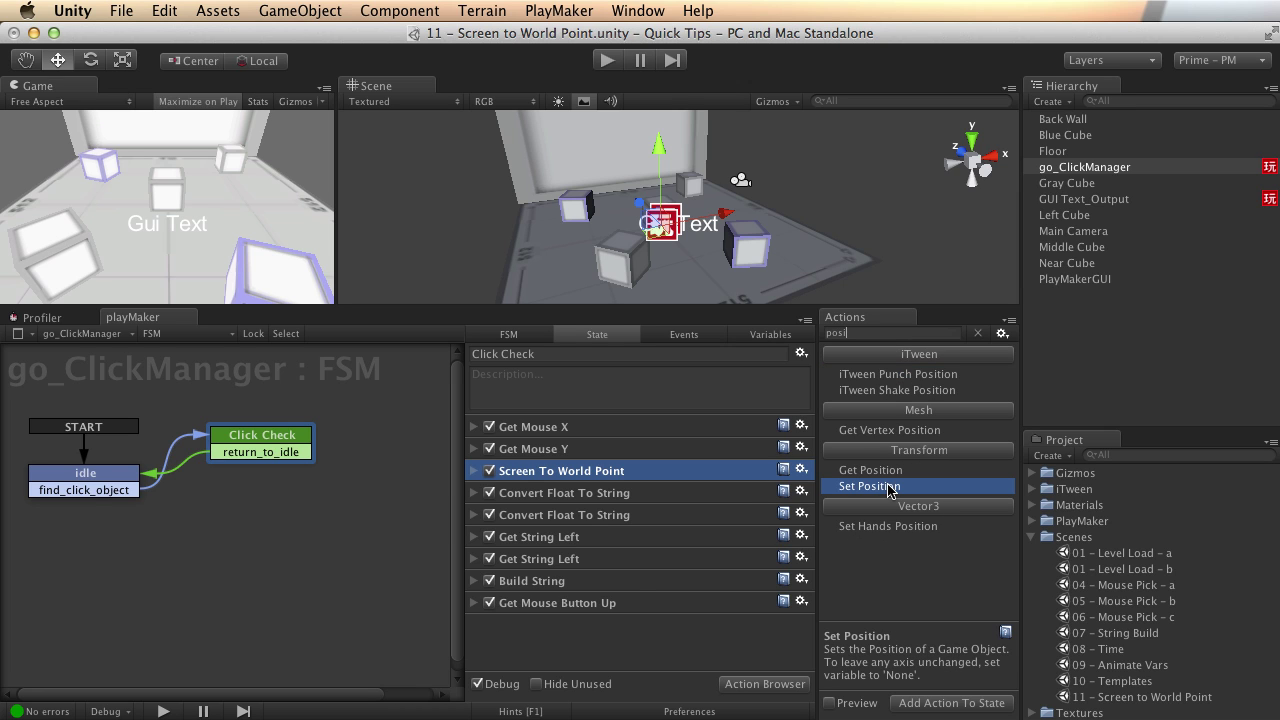
left_click(475, 471)
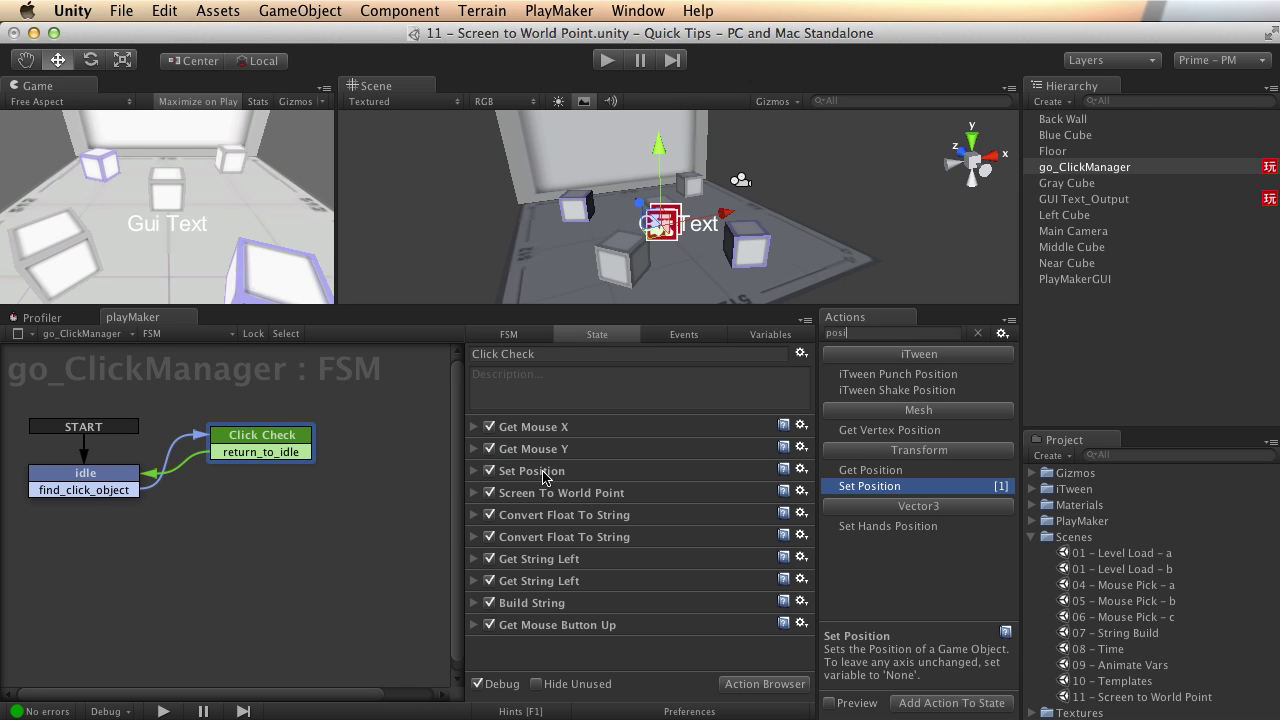
mouse_move(536, 478)
left_mouse_down()
mouse_move(548, 504)
mouse_move(522, 498)
left_mouse_up()
Make Set Position target a specified game object, the Middle Cube.
left_click(475, 493)
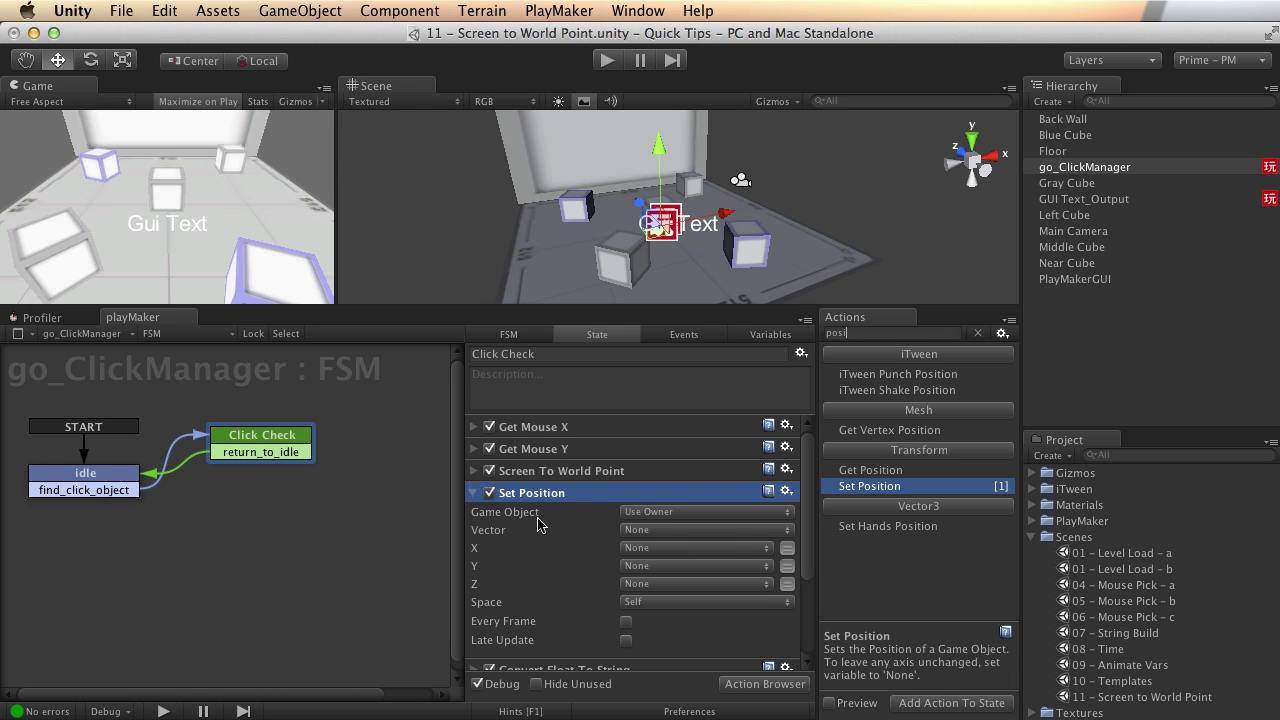
left_click(700, 516)
left_click(704, 530)
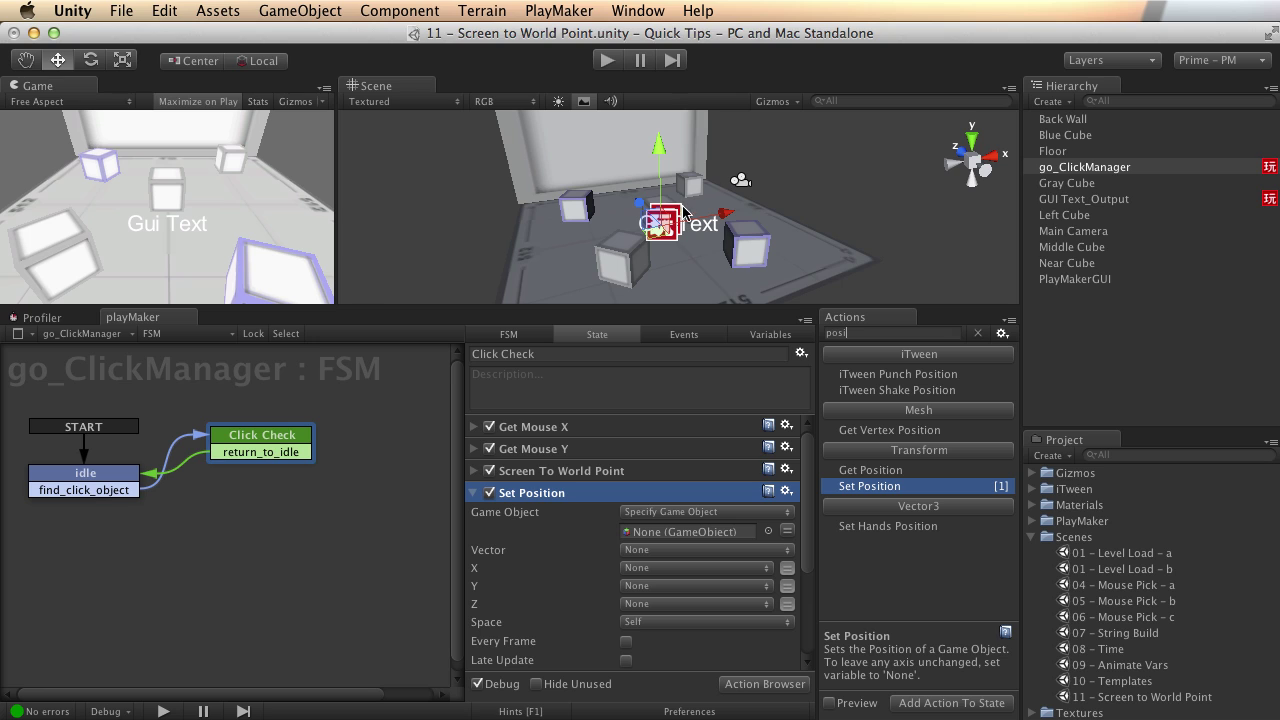
left_click_drag(1094, 248, 678, 540)
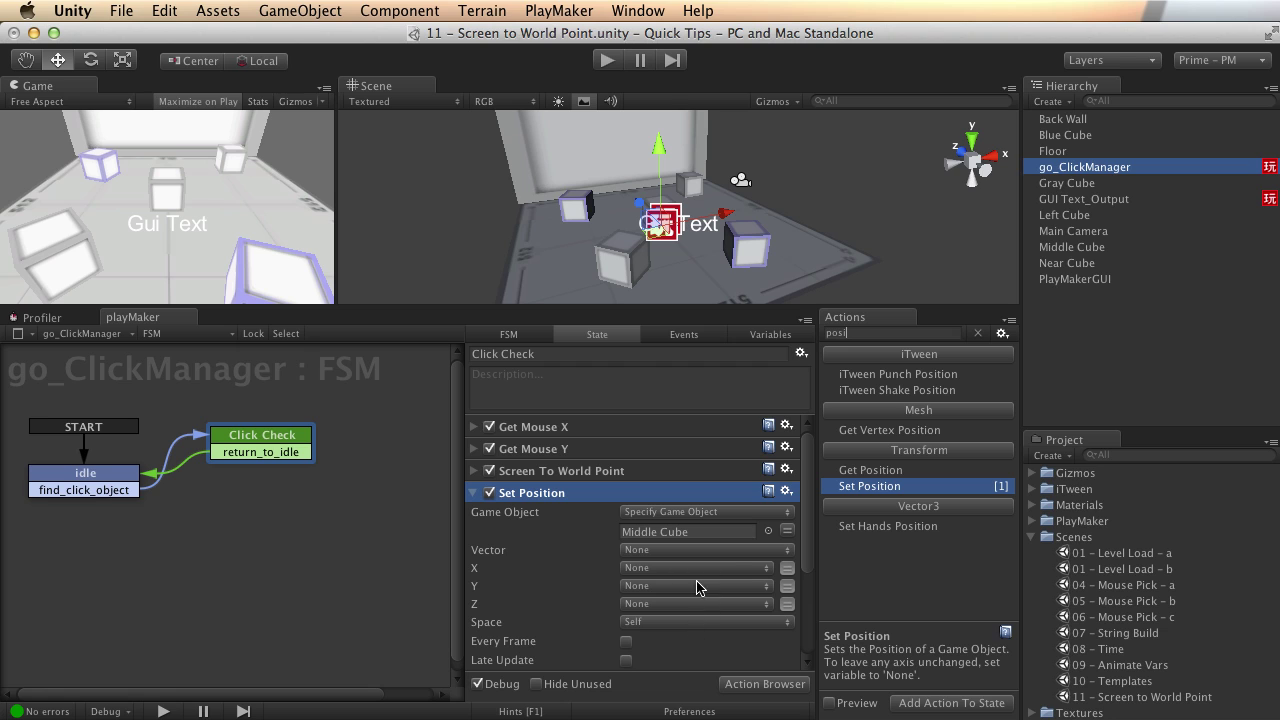
Set Position X to move_x and Y to move_y, in World space every frame, and run the game.
left_click(744, 574)
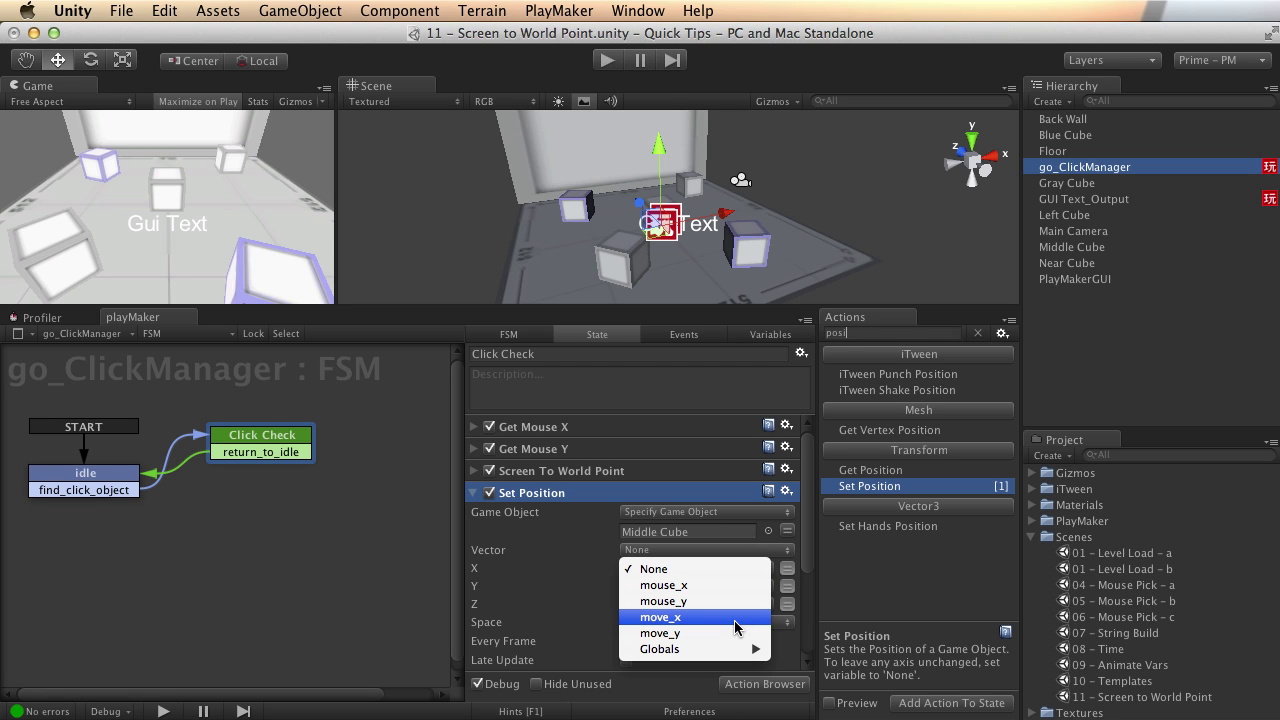
left_click(737, 627)
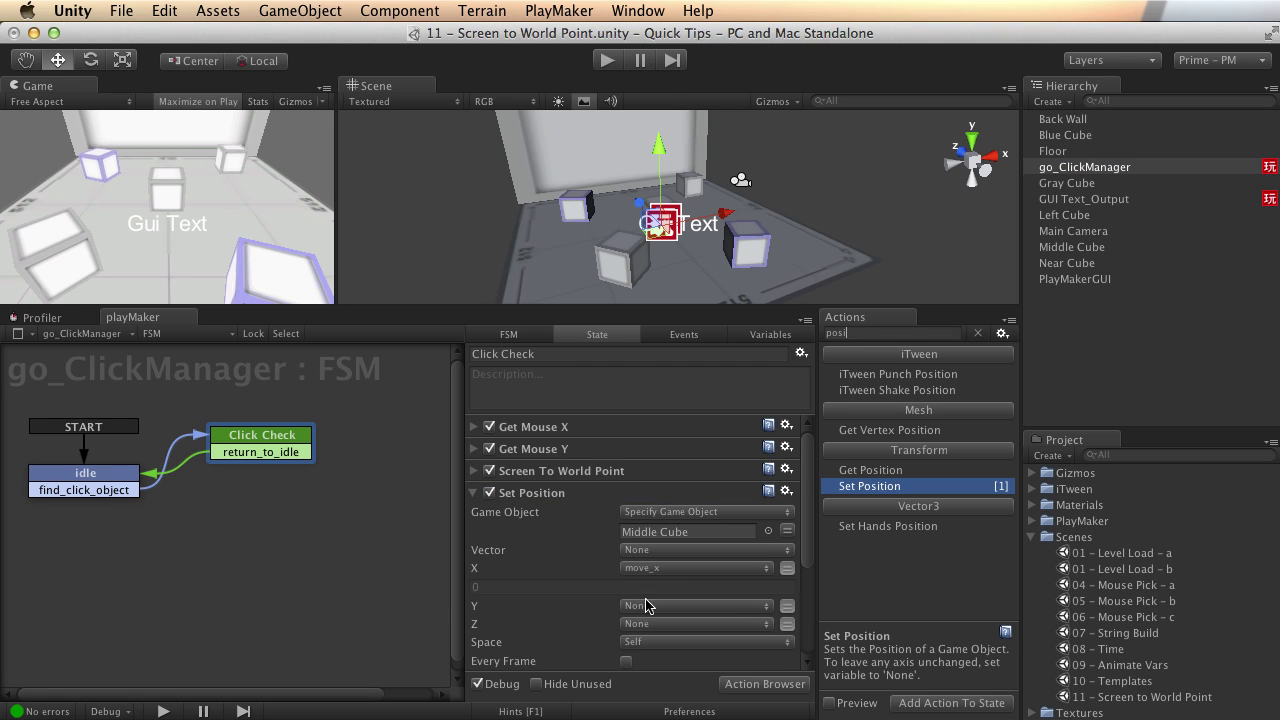
left_click(729, 608)
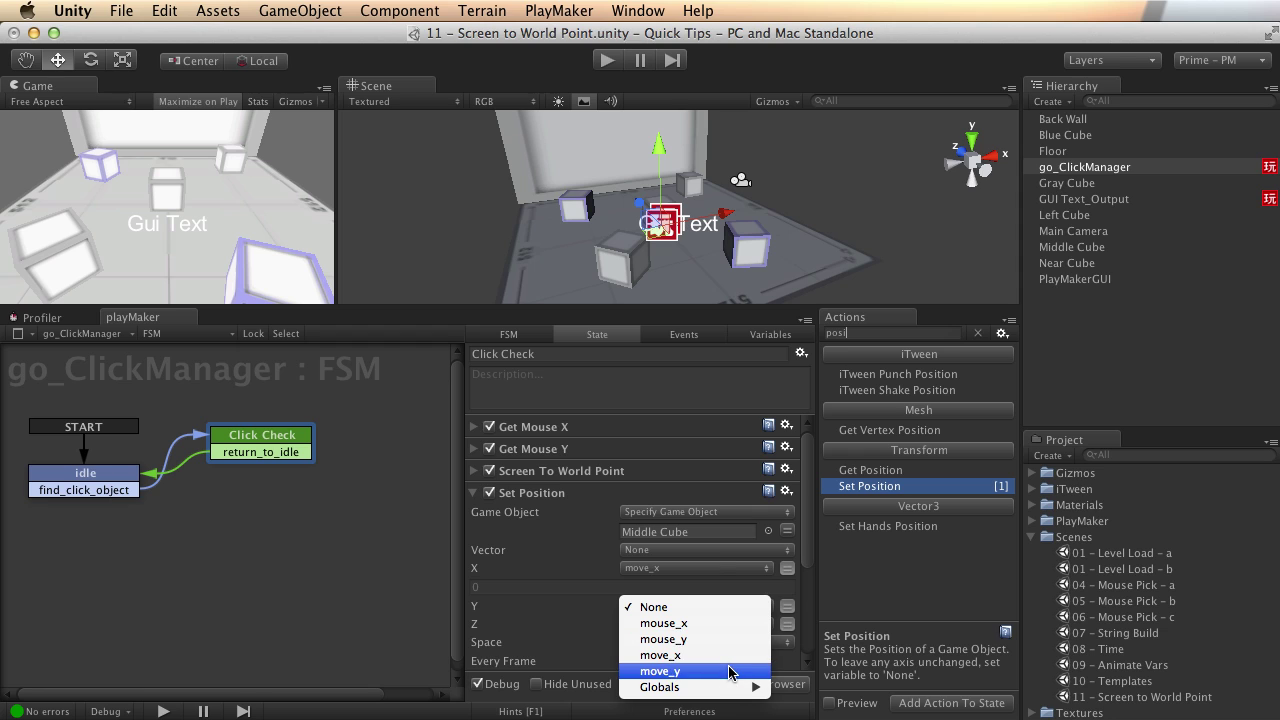
left_click(690, 671)
scroll(555, 578, "down", 3)
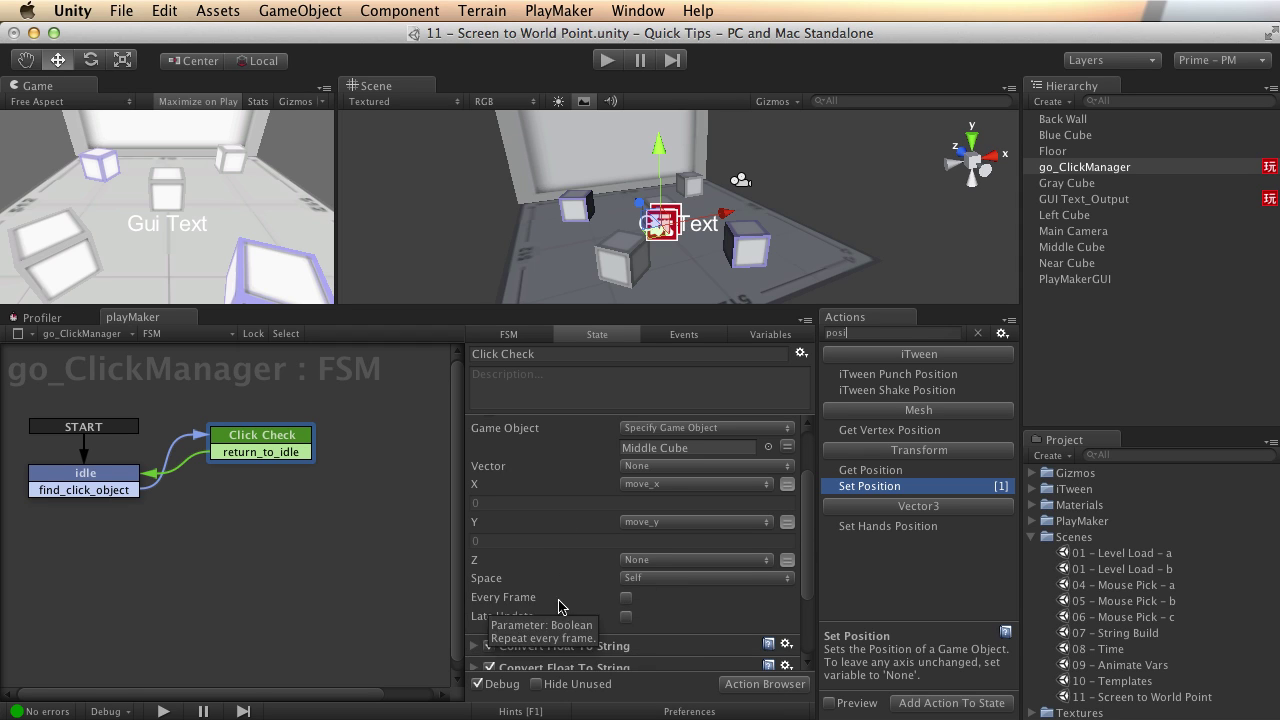
left_click(626, 598)
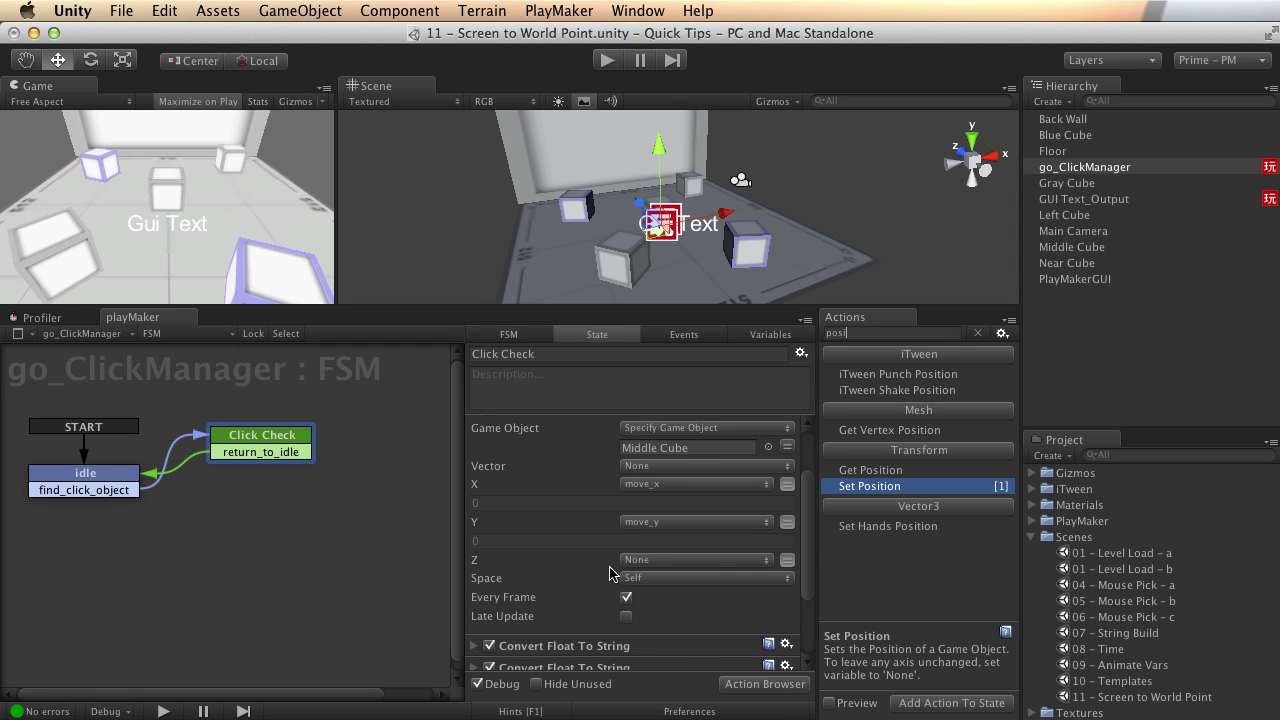
left_click(699, 580)
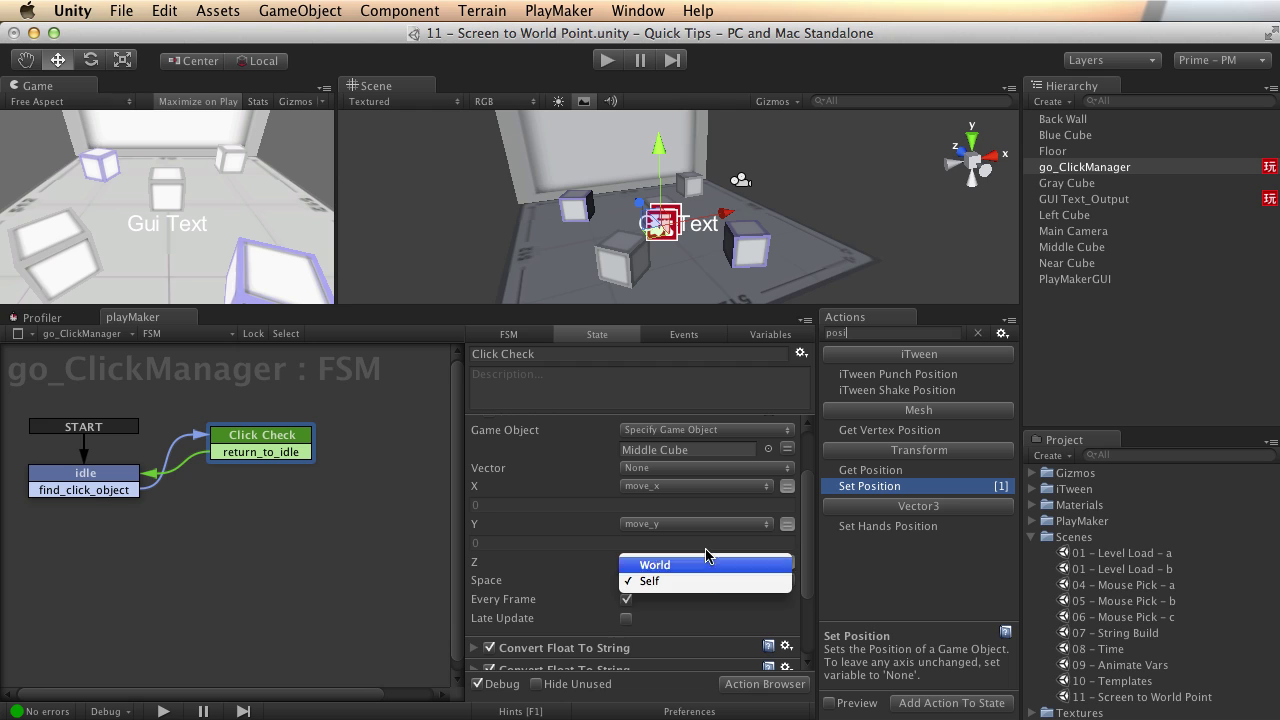
left_click(705, 566)
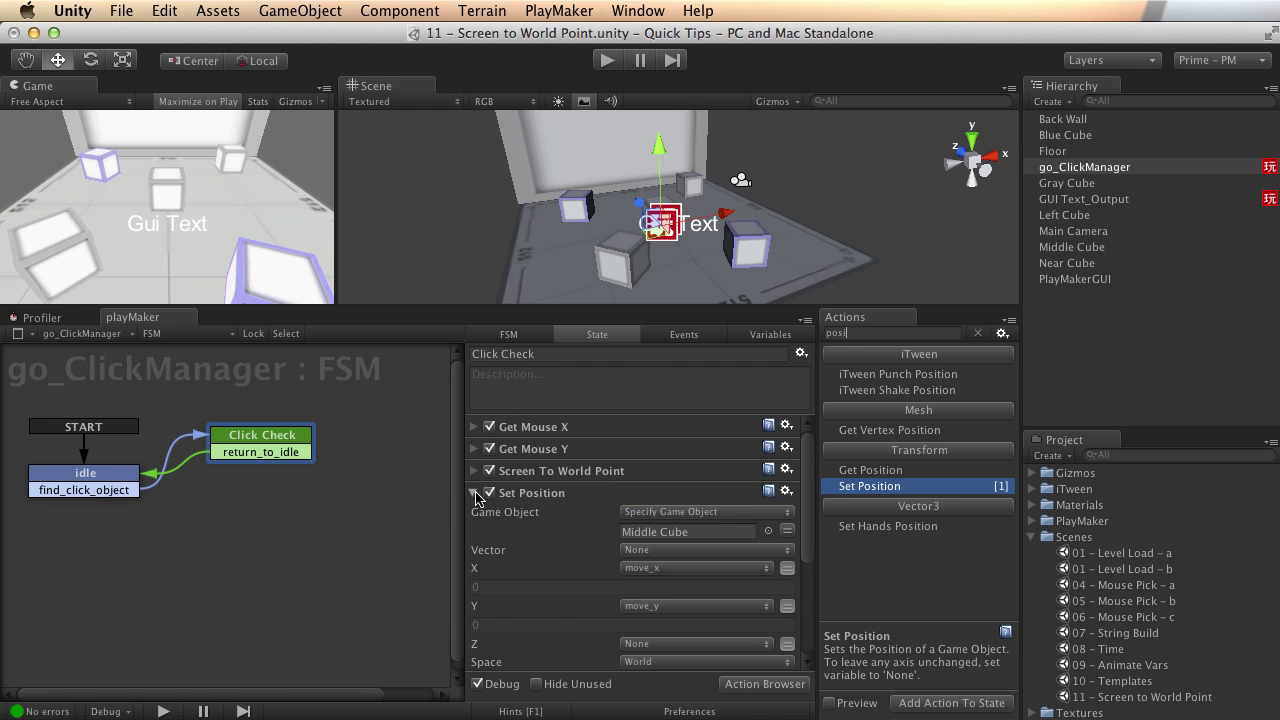
left_click(474, 493)
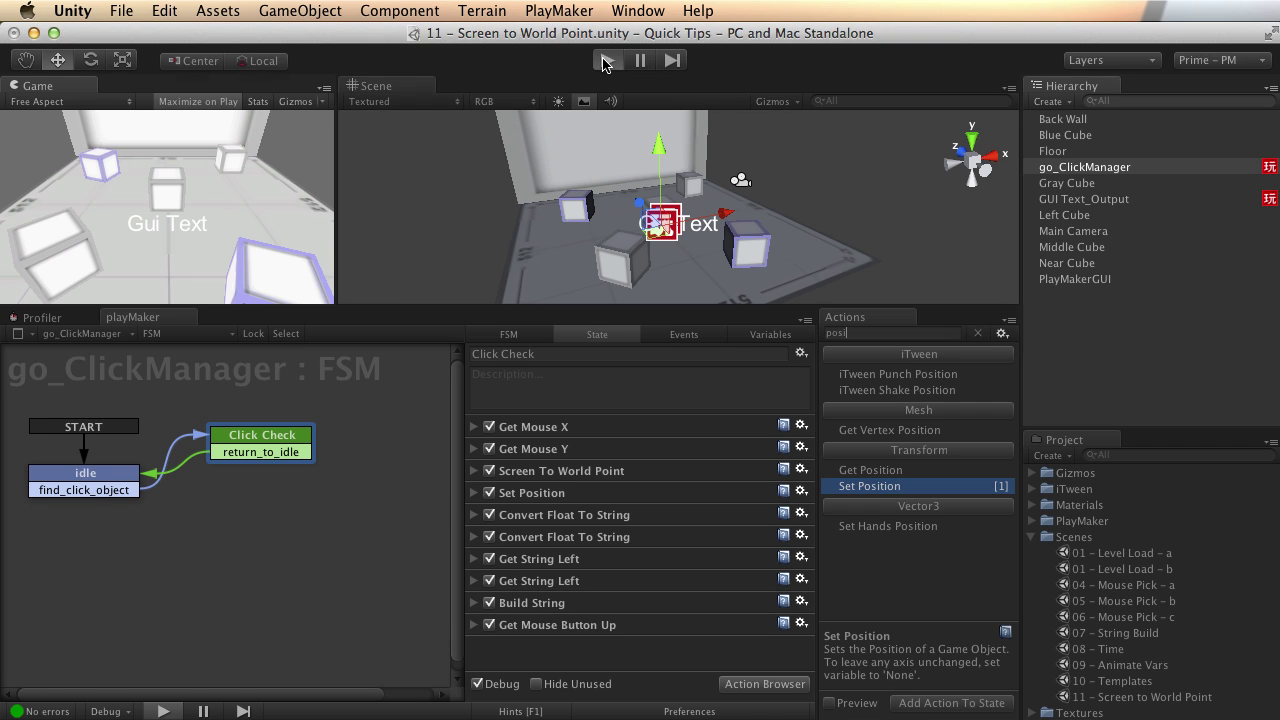
left_click(605, 61)
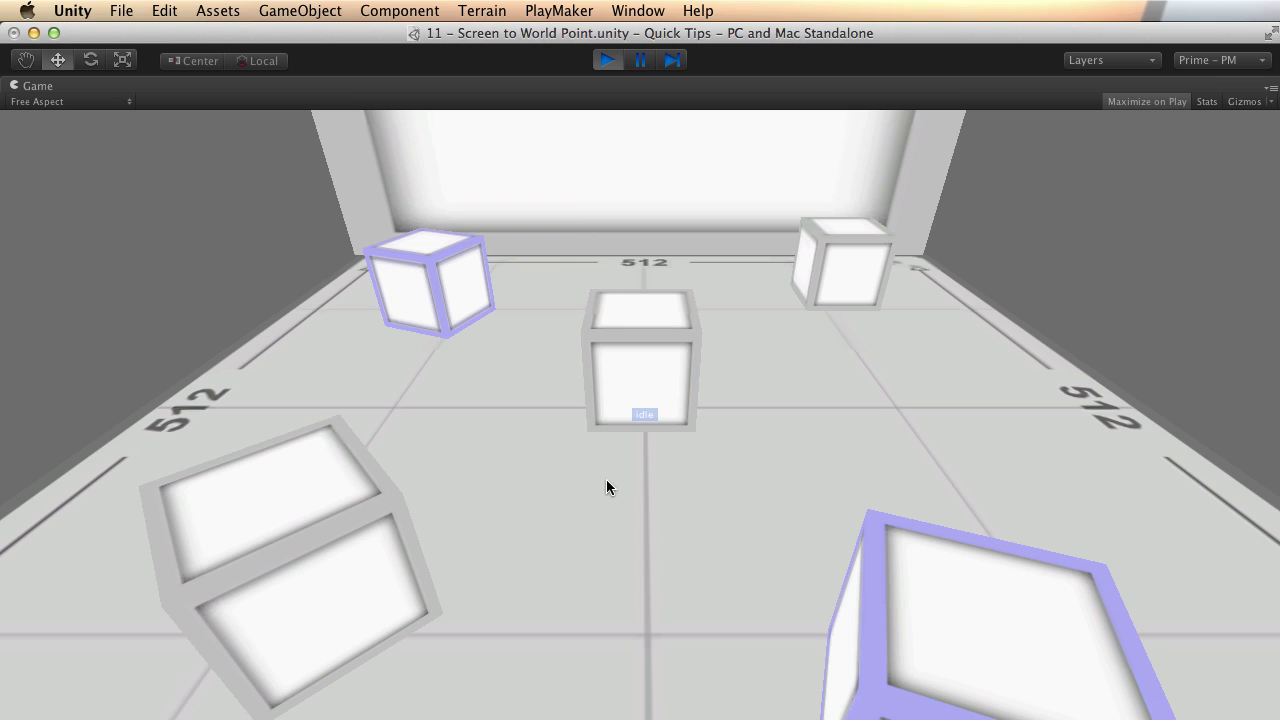
left_click(624, 341)
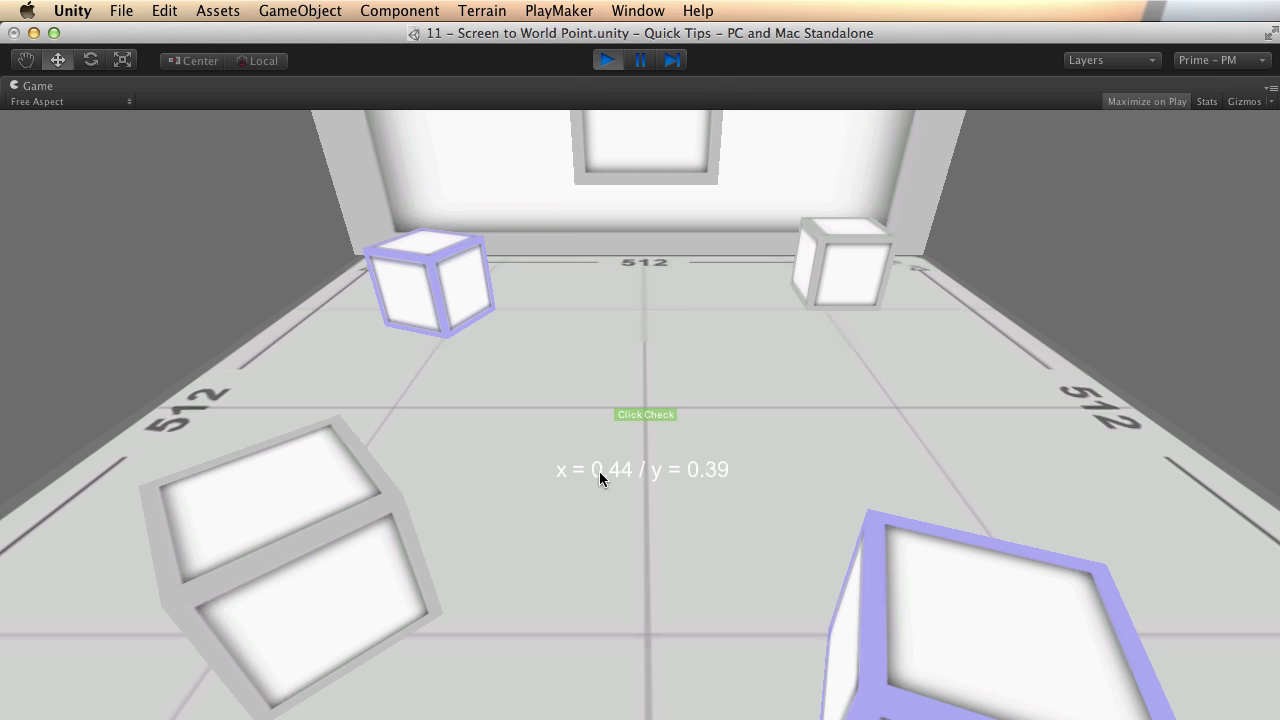
left_click(653, 236)
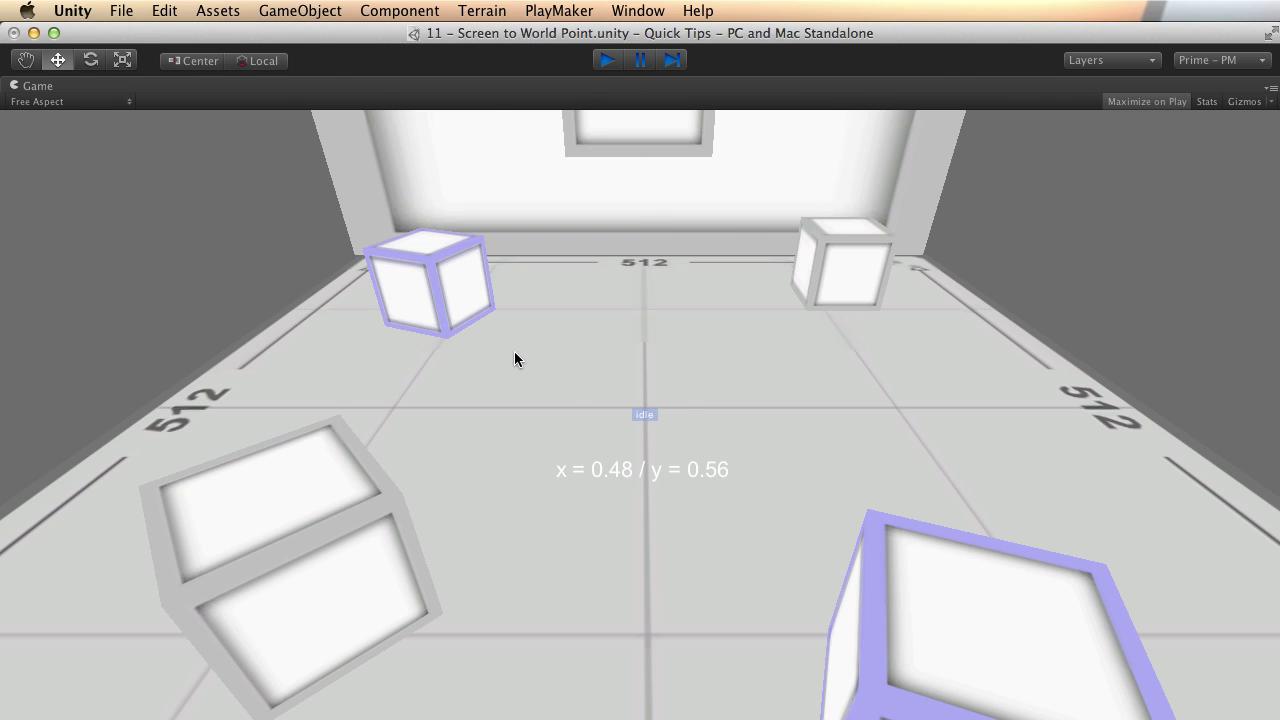
key("super+p")
left_click(268, 443)
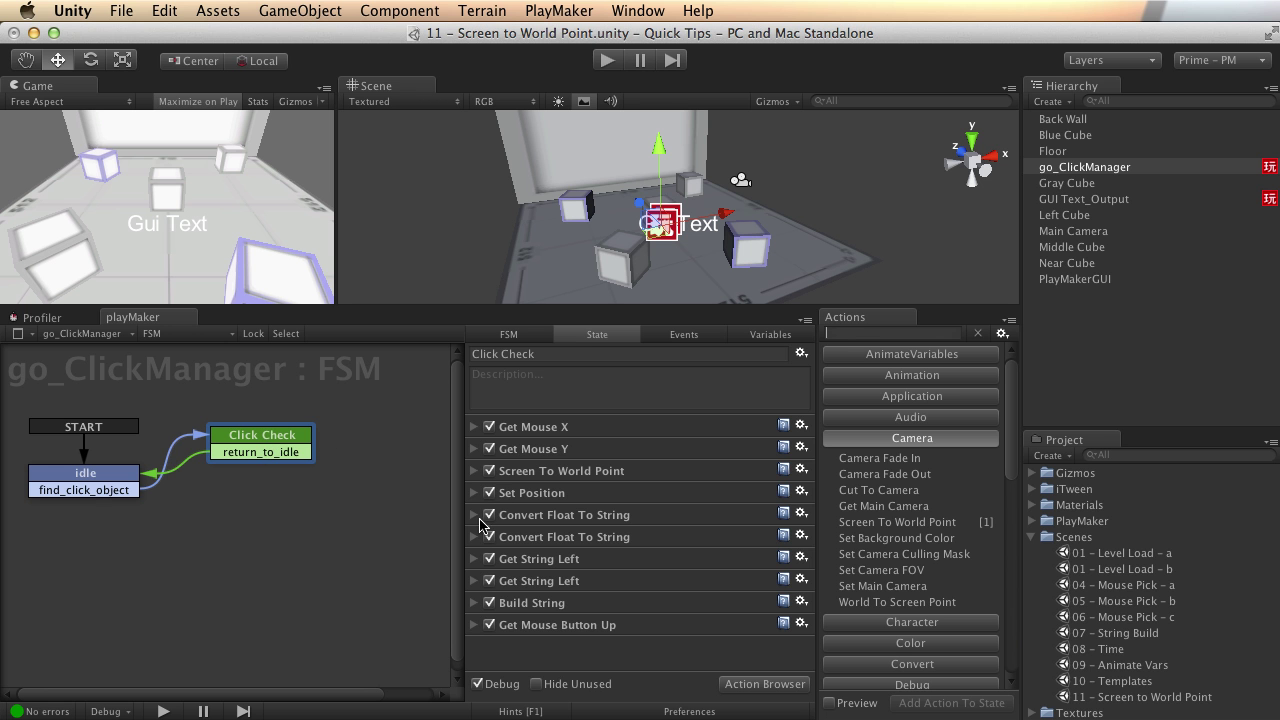
left_click(474, 471)
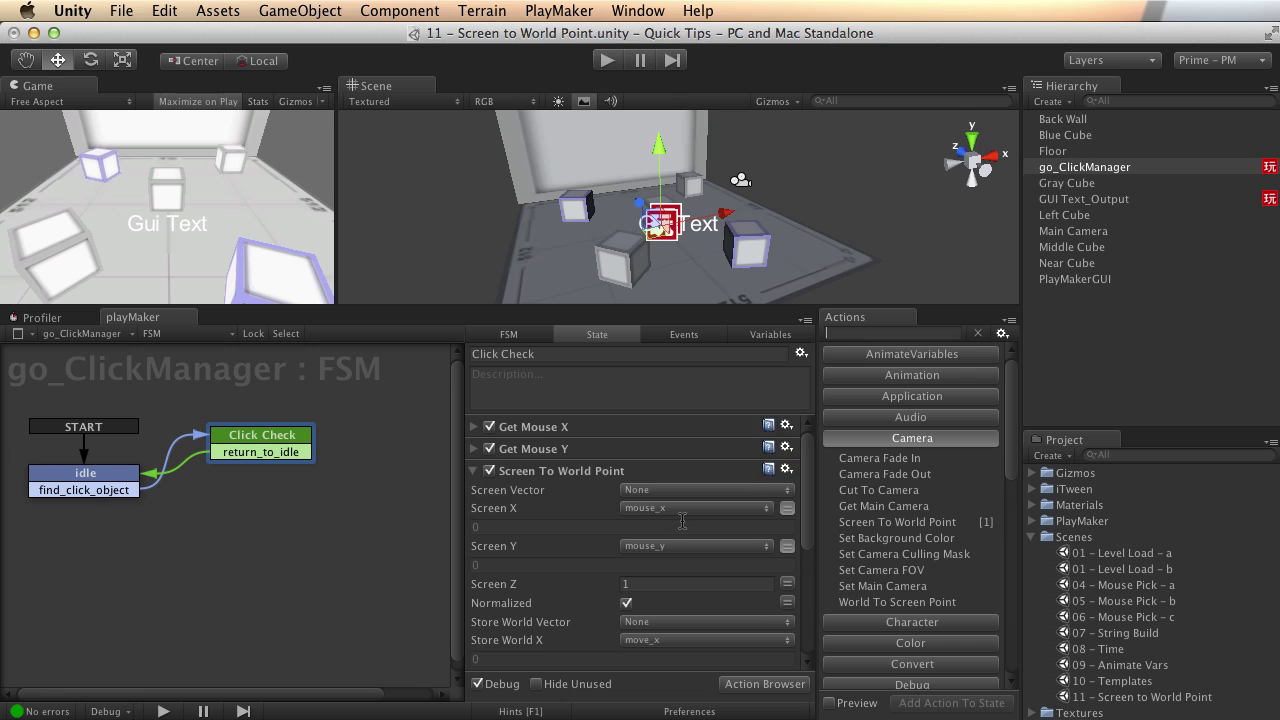
scroll(640, 560, "down", 5)
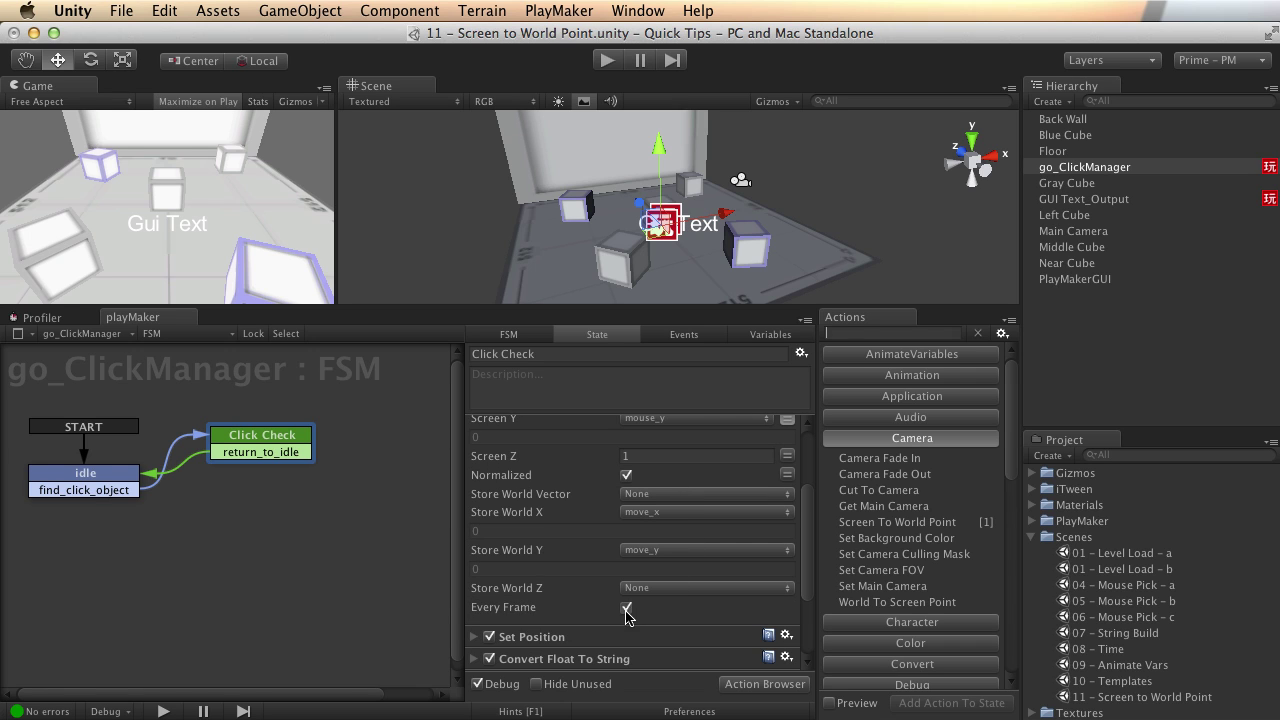
scroll(586, 560, "up", 3)
scroll(585, 558, "up", 1)
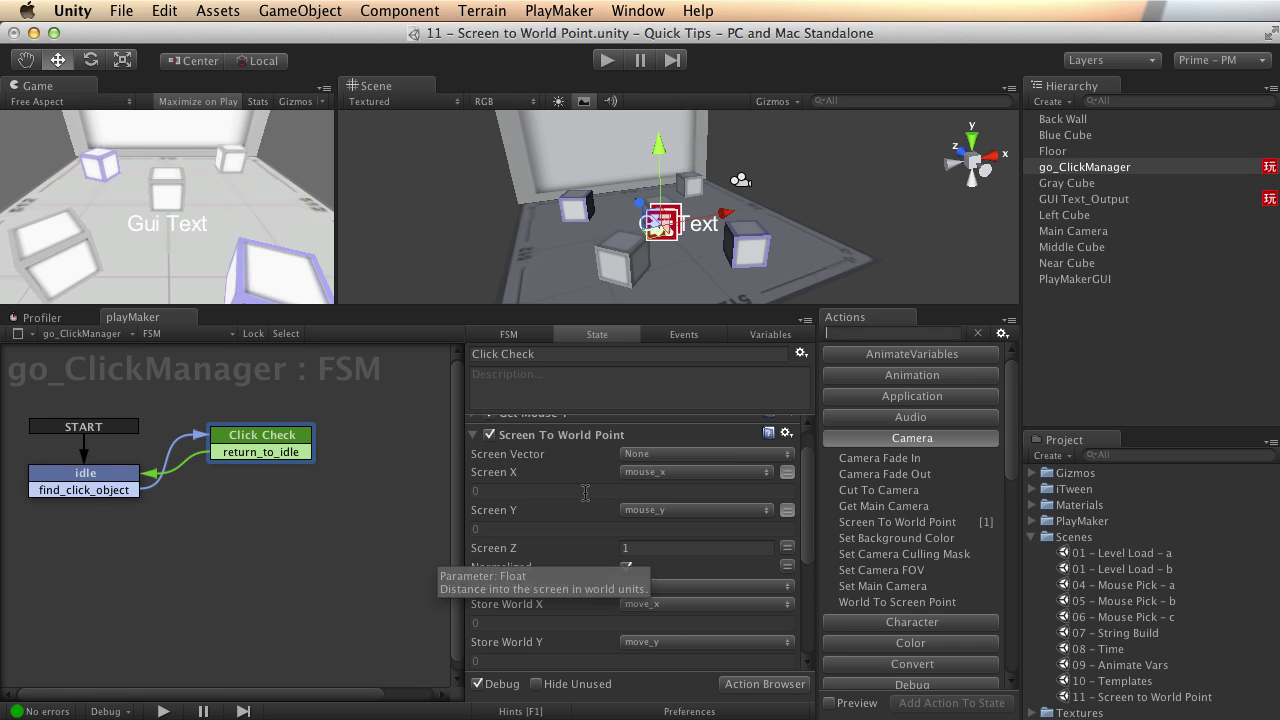
scroll(585, 558, "down", 2)
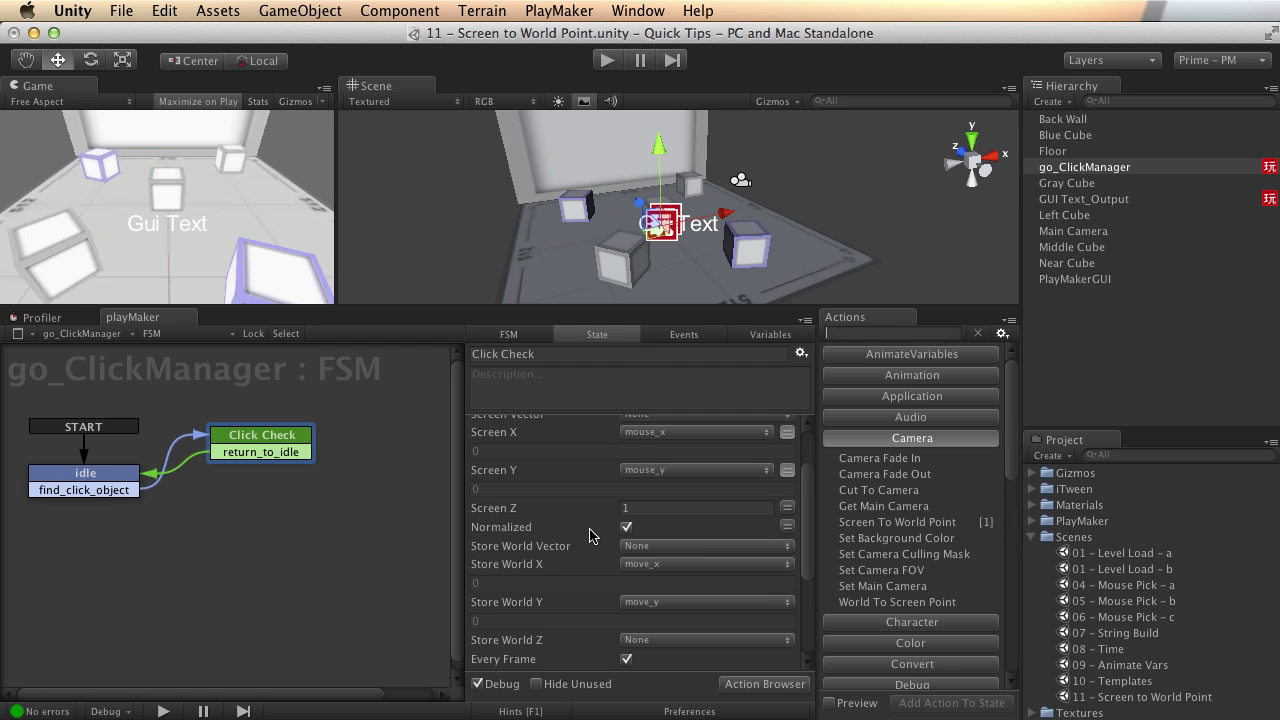
scroll(590, 540, "up", 3)
left_click(475, 456)
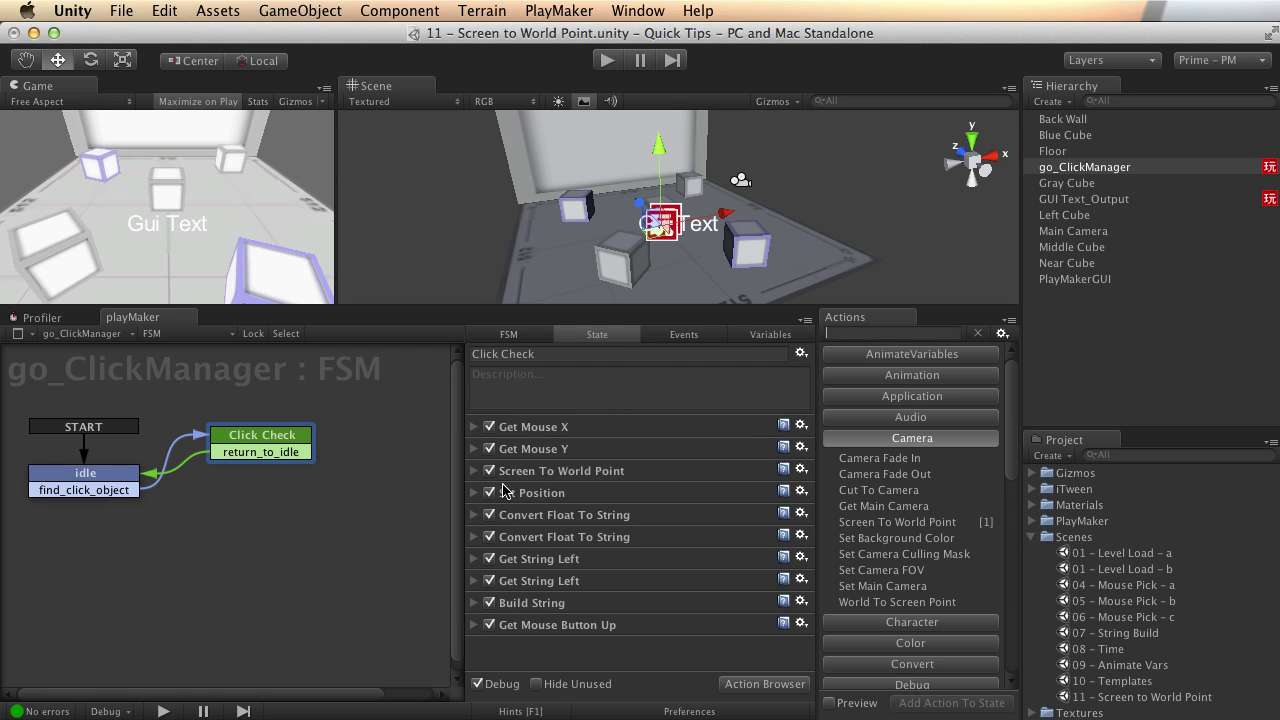
left_click(606, 61)
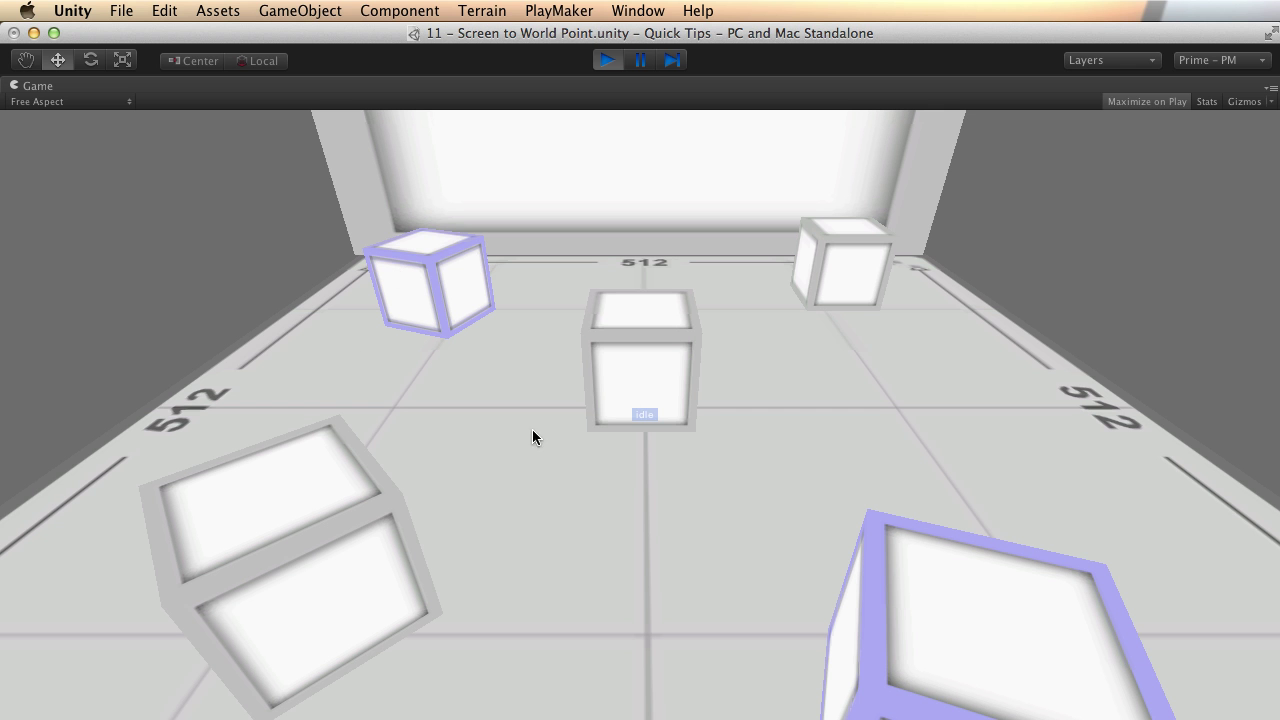
Steer the cube with a held click in the Game view, then stop and reframe the Scene view.
left_click_drag(646, 363, 584, 515)
left_click(607, 60)
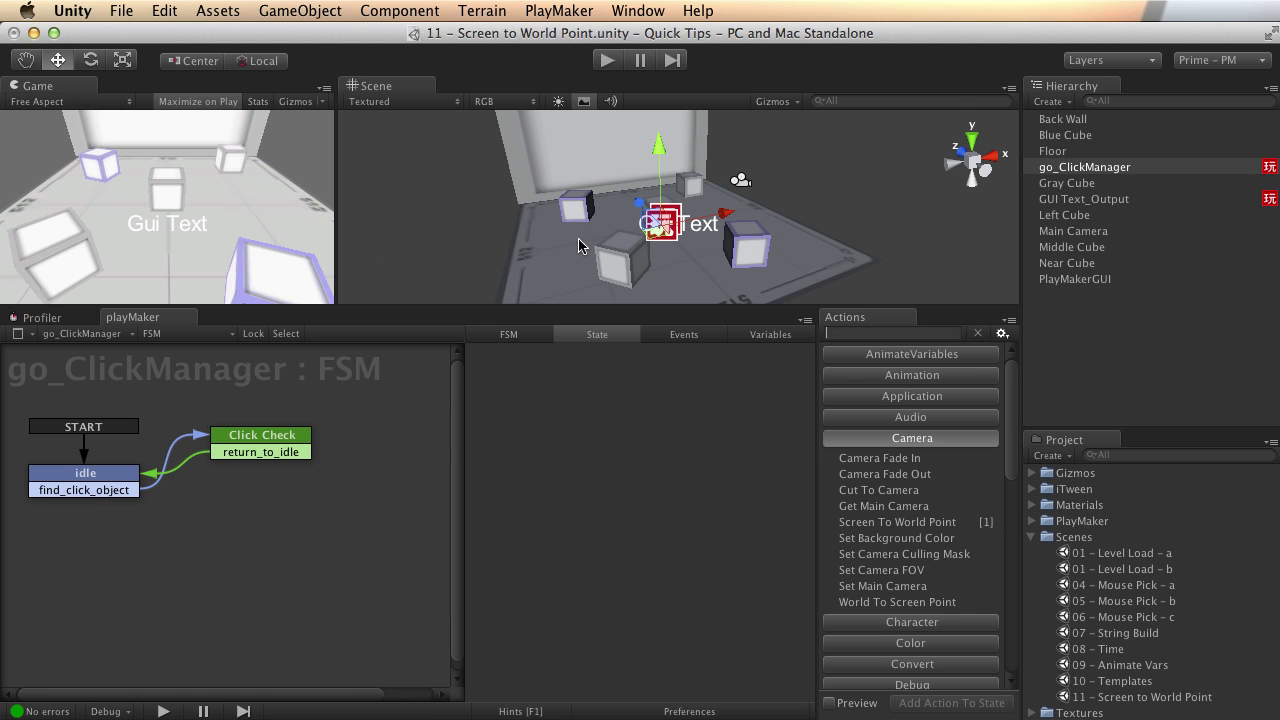
left_click_drag(572, 252, 745, 216, "alt")
right_click_drag(745, 216, 770, 165, "alt")
Restart the game, hold a click to trigger Click Check, and orbit around the cubes.
left_click(609, 60)
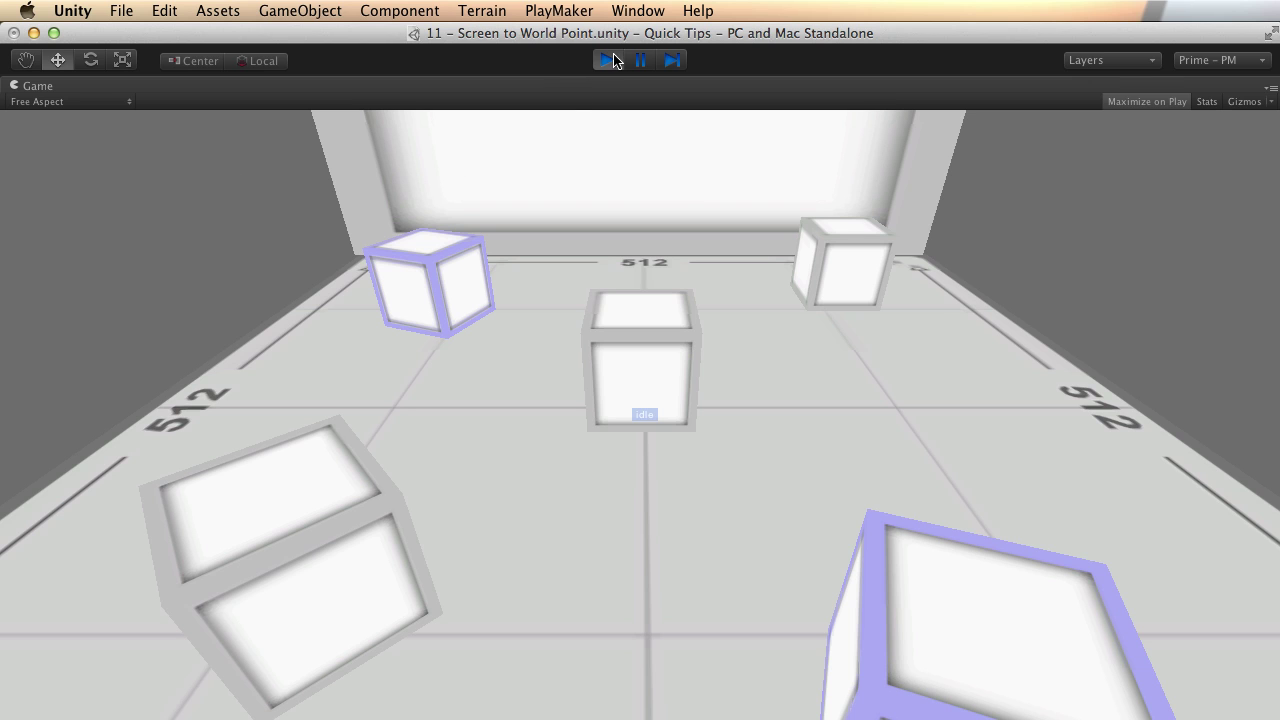
left_click(609, 60)
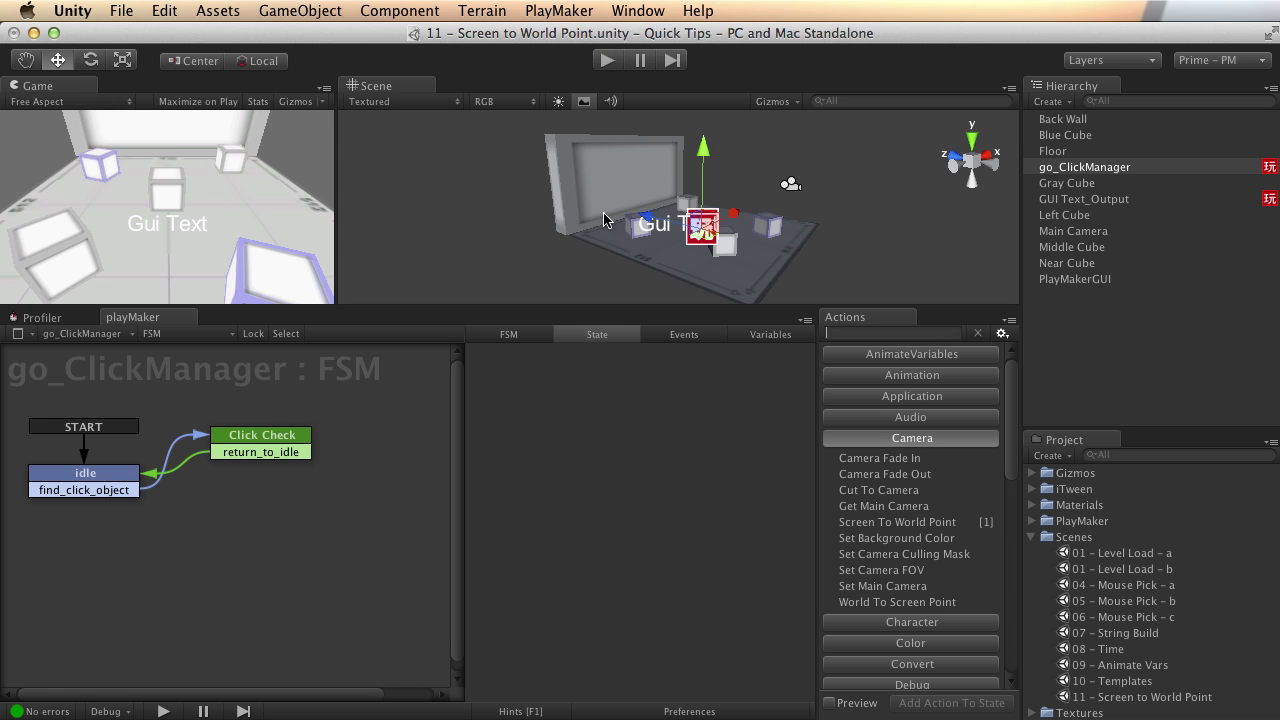
left_click(608, 60)
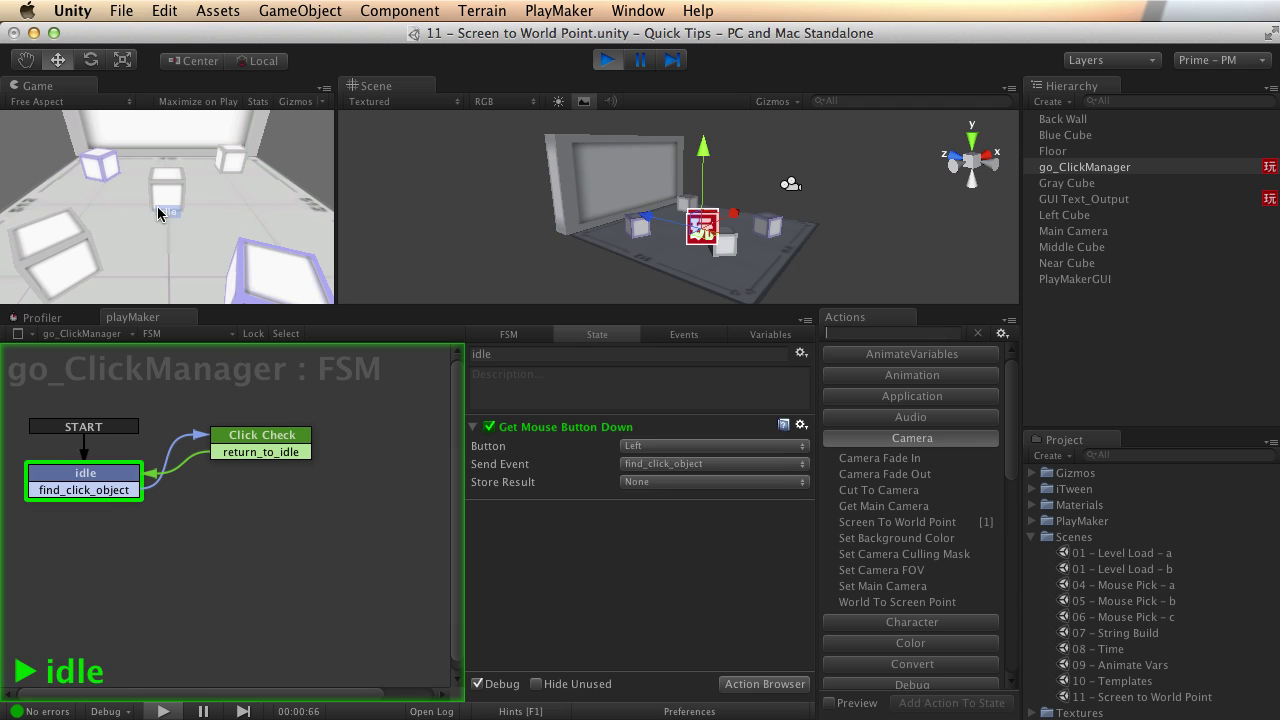
left_click_drag(228, 227, 180, 234)
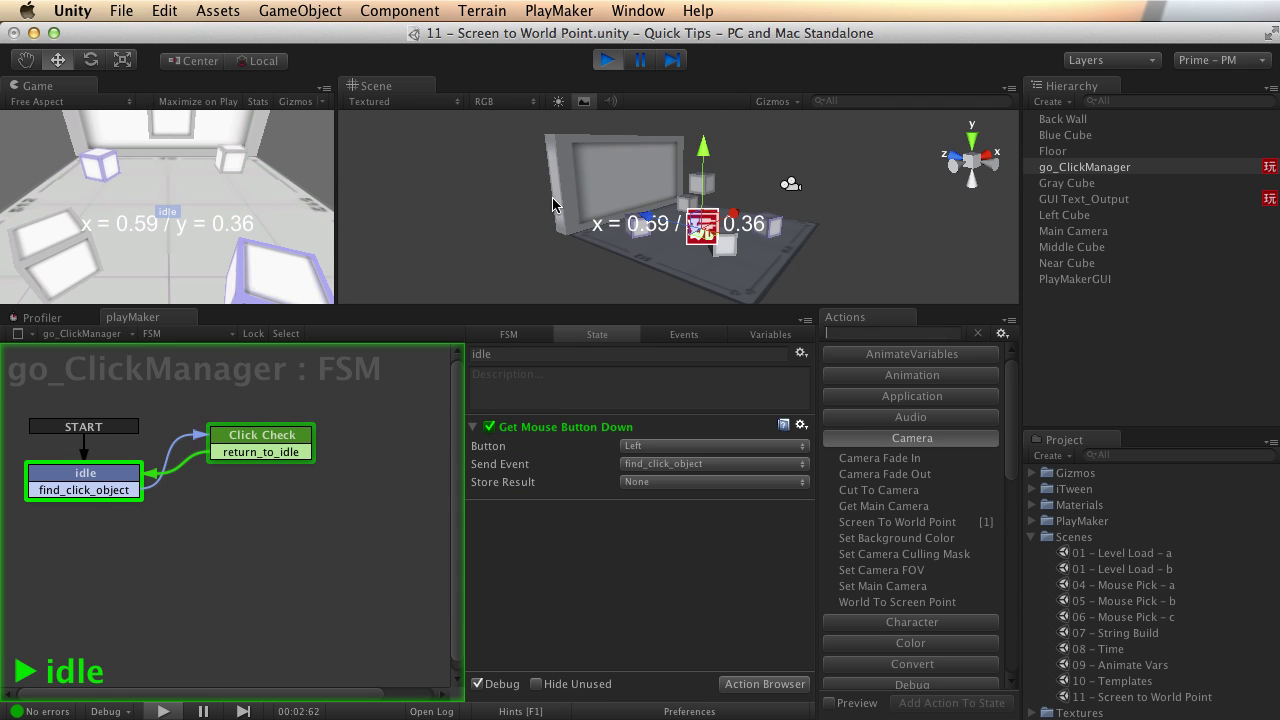
left_click_drag(790, 235, 726, 176, "alt")
left_click_drag(797, 208, 523, 196, "alt")
Stop play and set the Screen Z of Click Check's Screen To World Point to 10.
left_click(609, 62)
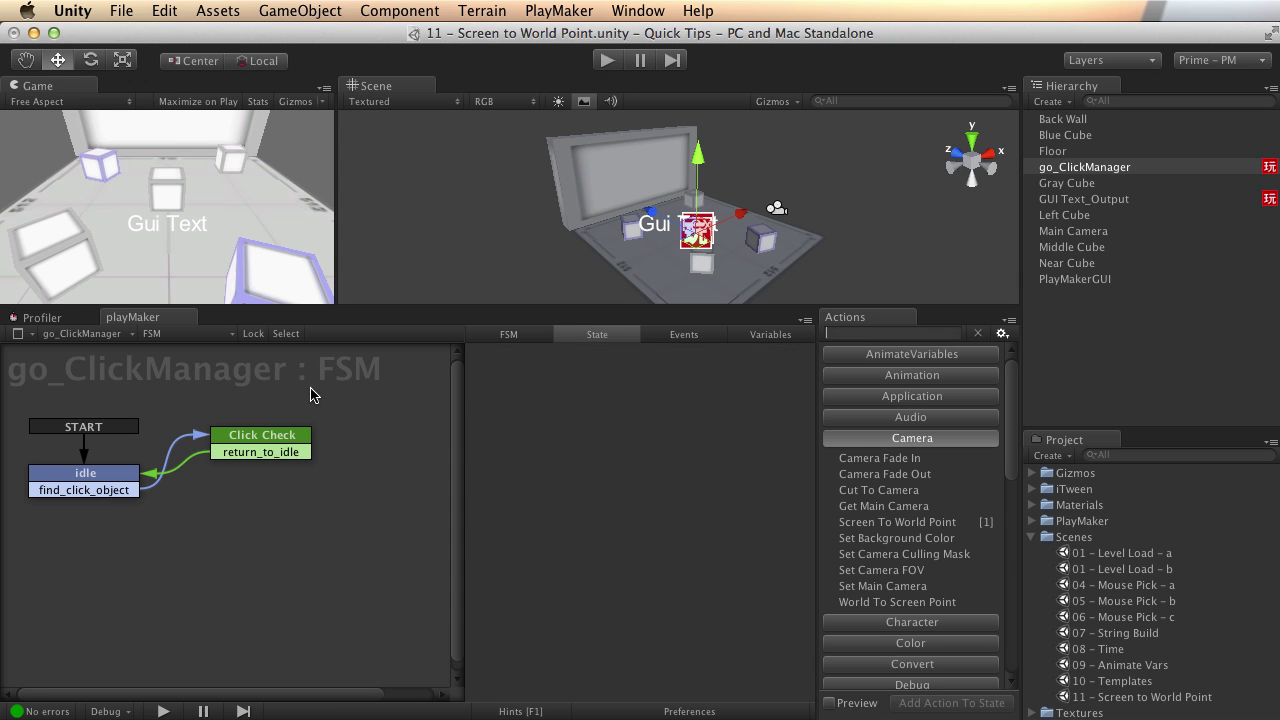
left_click(278, 435)
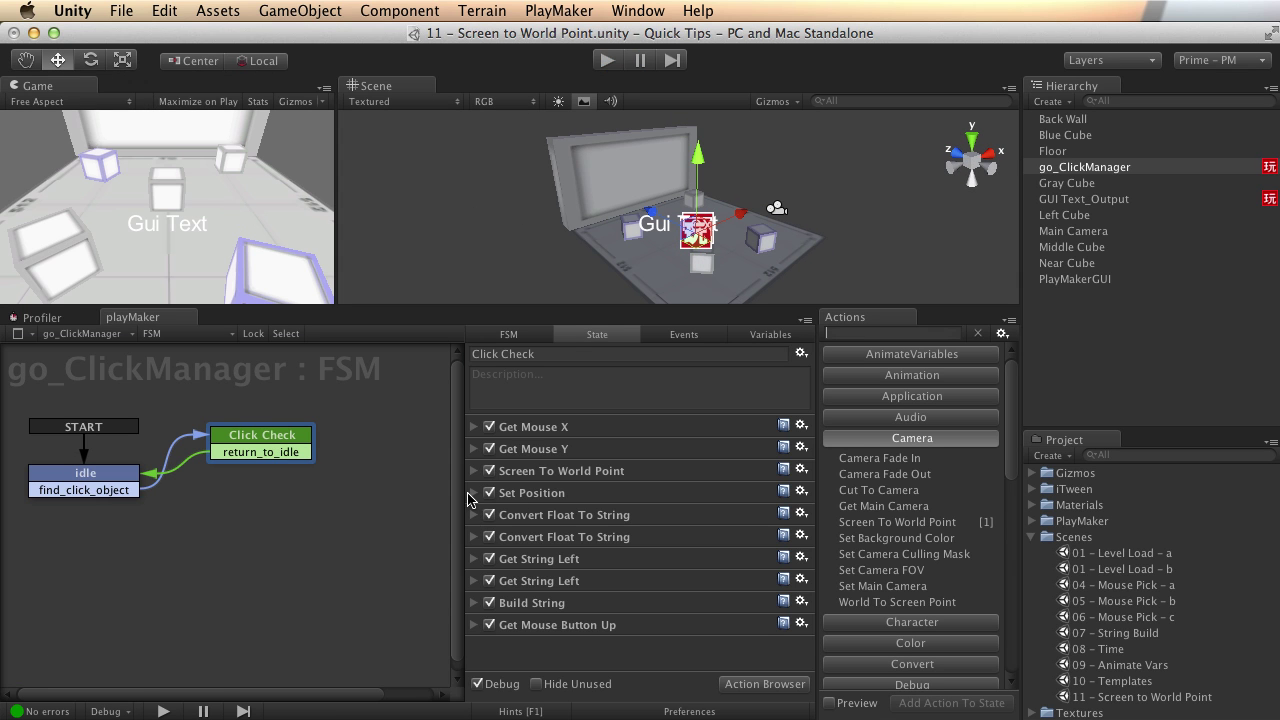
left_click(474, 471)
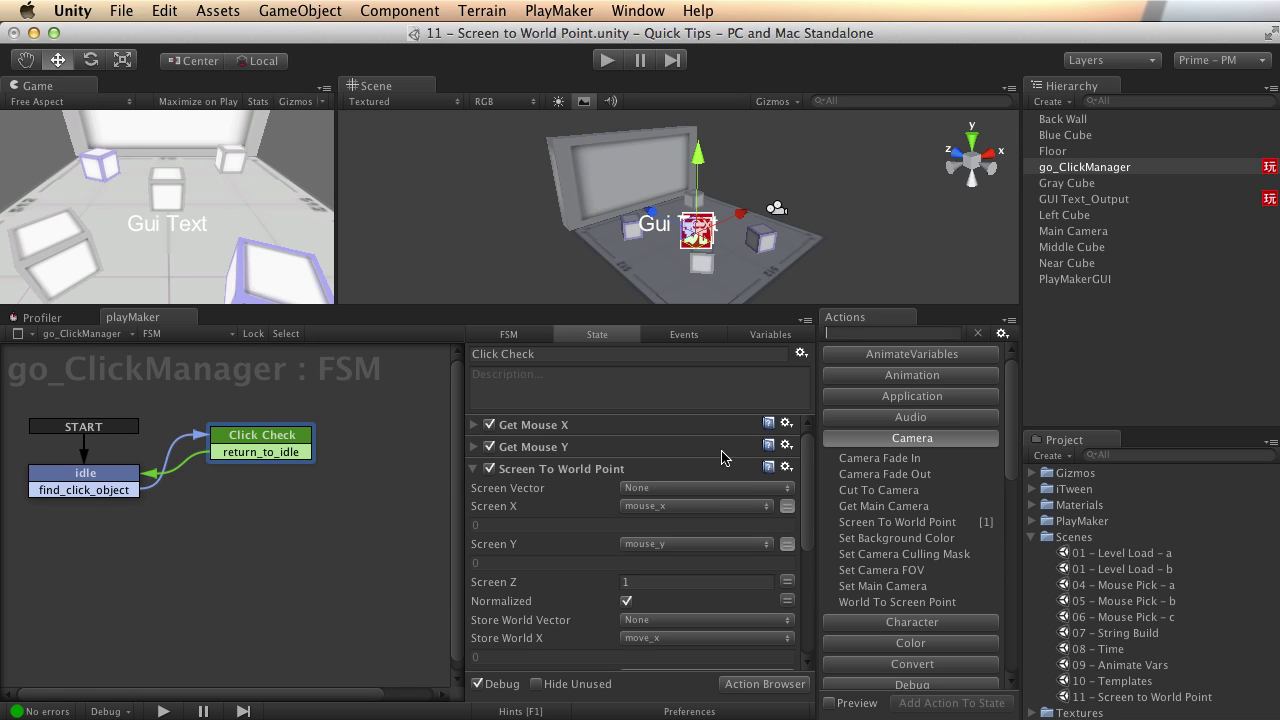
scroll(600, 480, "down", 2)
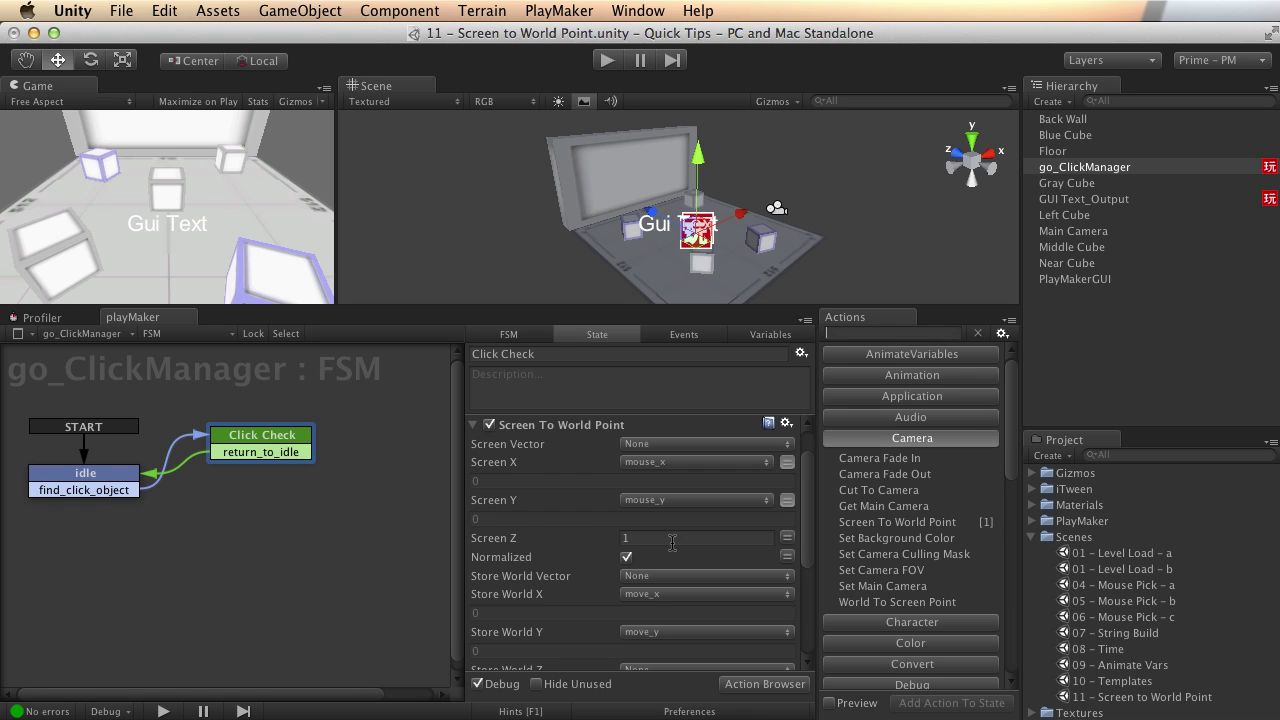
left_click(589, 543)
Test-play the game, clicking in the Game view to trigger Click Check, then stop.
left_click(612, 61)
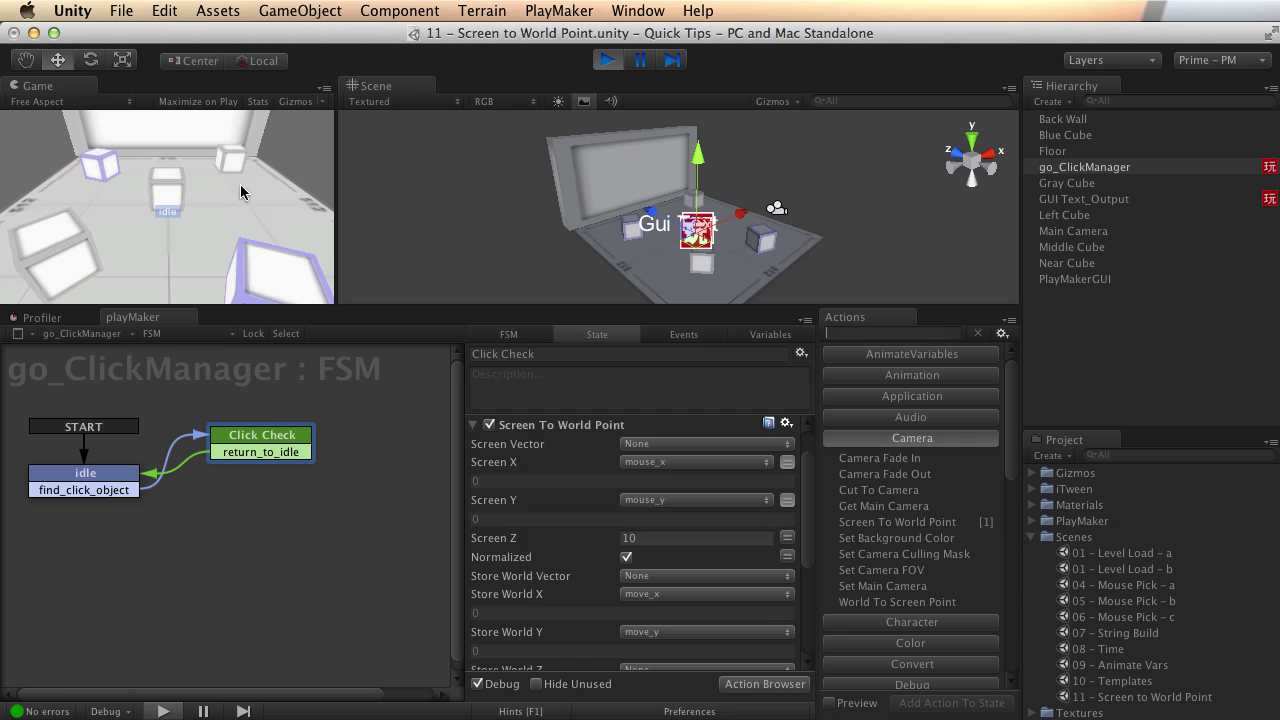
left_click_drag(120, 205, 212, 168)
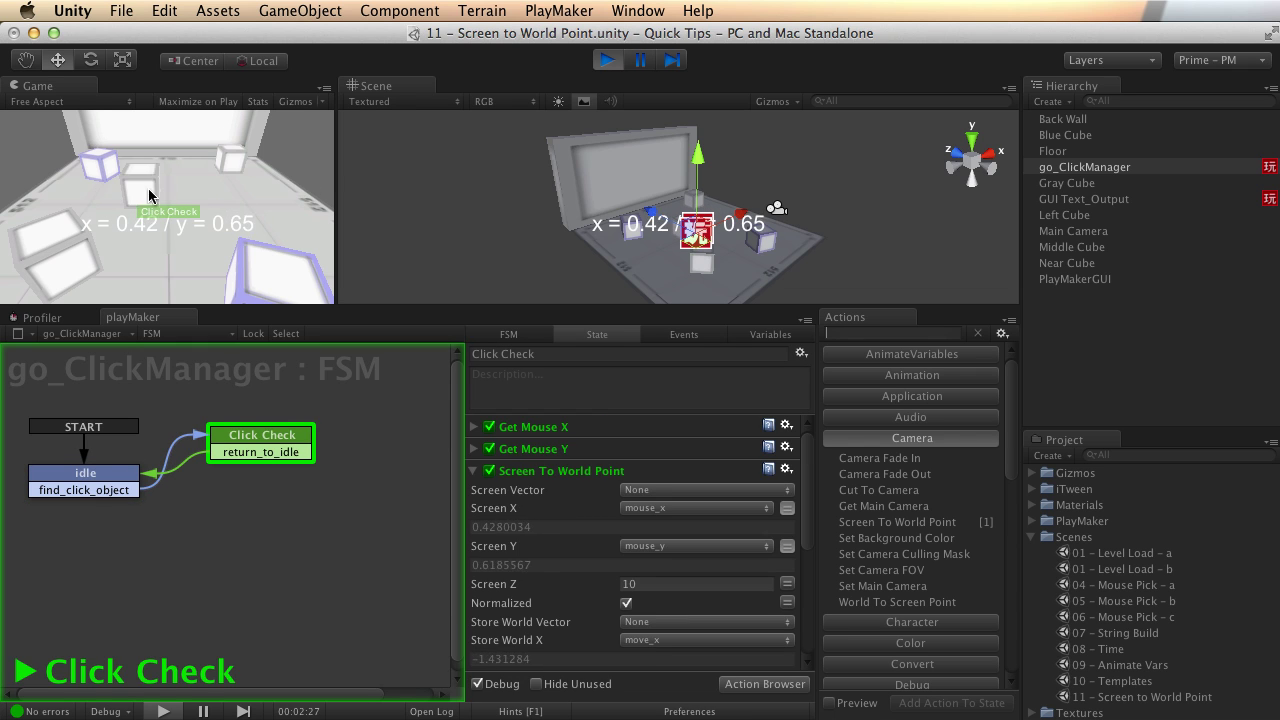
left_click_drag(760, 222, 795, 172, "alt")
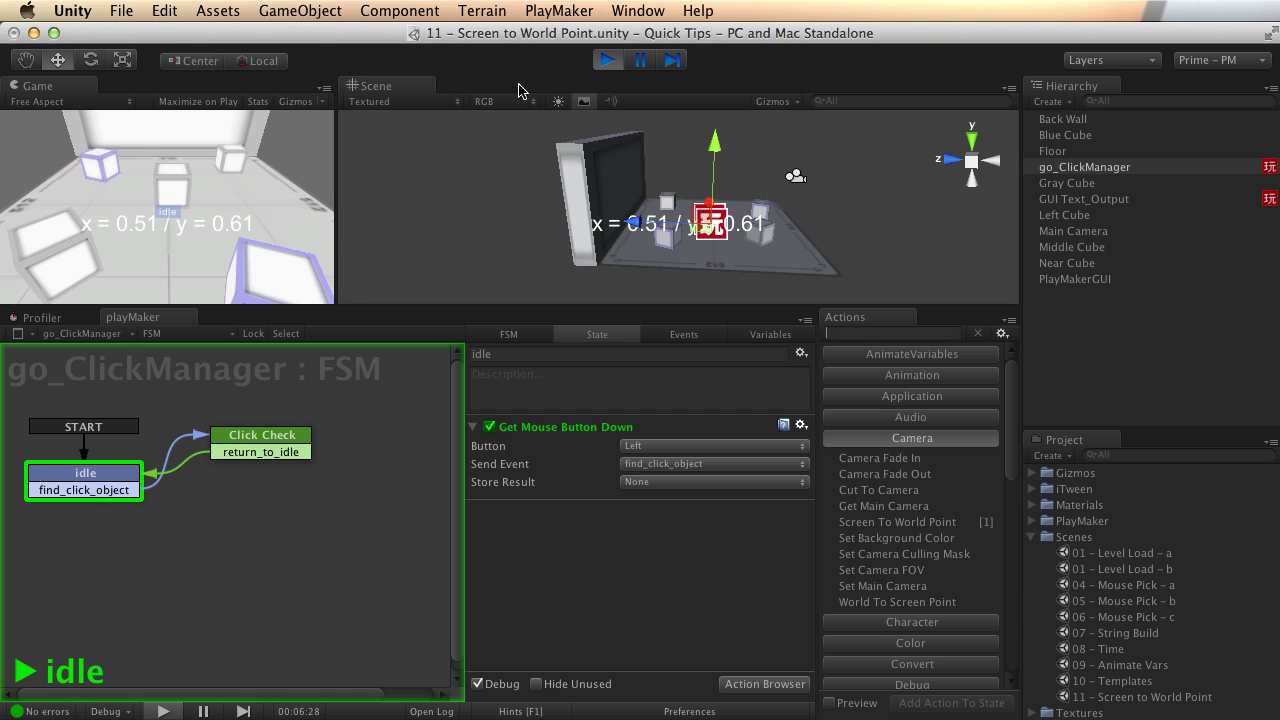
left_click(607, 60)
Enable Maximize on Play and replay, dragging the middle cube while Click Check shows x/y coordinates.
left_click(212, 102)
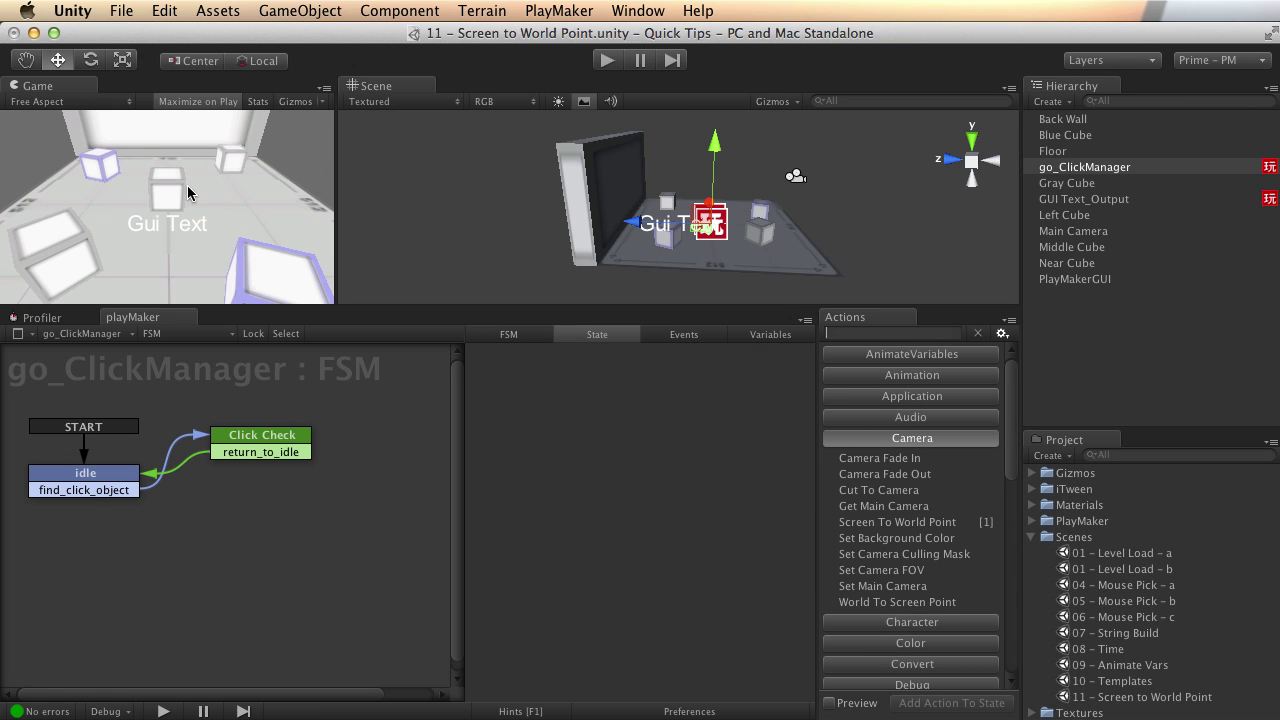
left_click(607, 60)
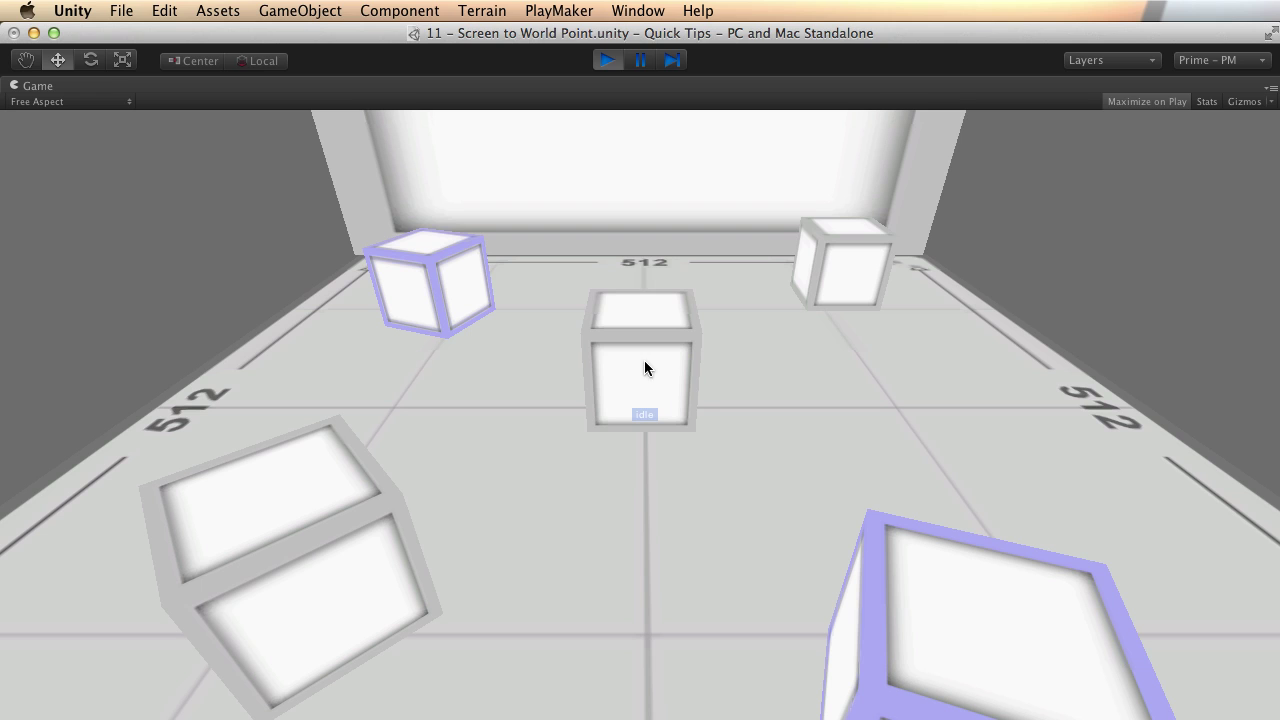
left_click_drag(644, 368, 714, 352)
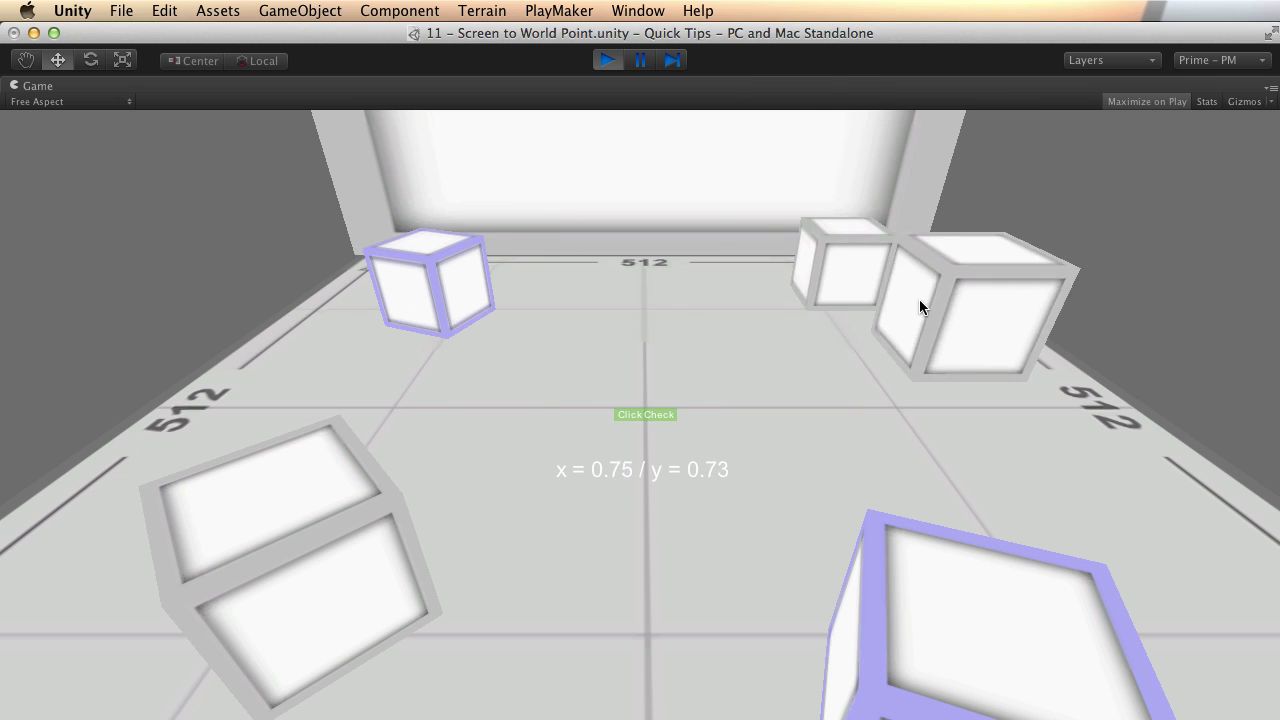
left_click(618, 62)
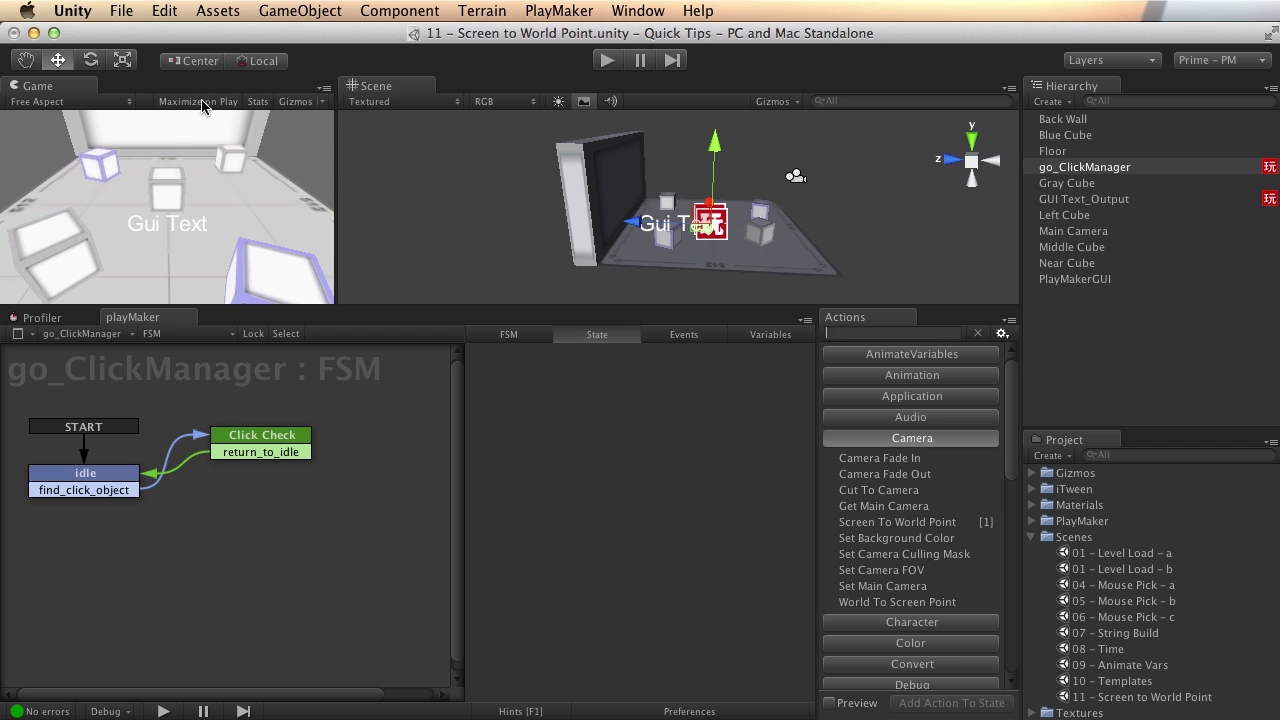
left_click_drag(838, 263, 747, 270, "alt")
left_click(607, 60)
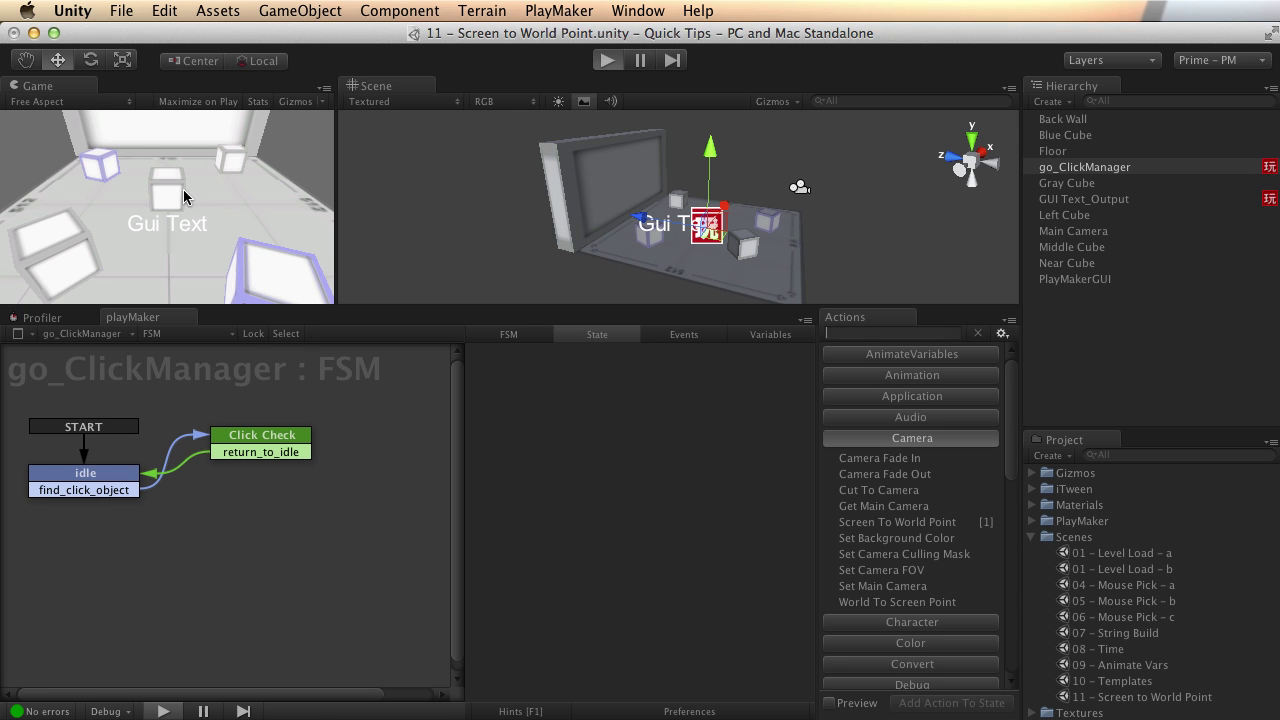
left_click(183, 196)
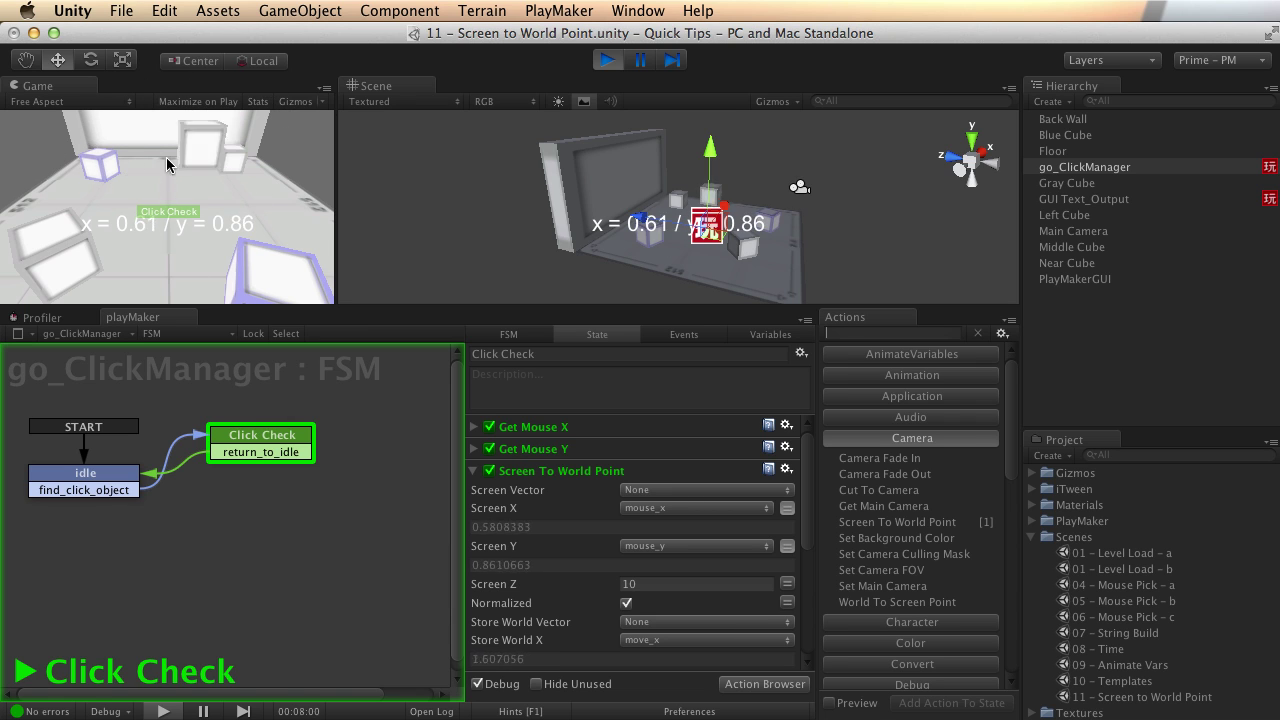
Stop play and set Screen To World Point's Store World Y to None and Store World Z to move_y.
left_click(607, 60)
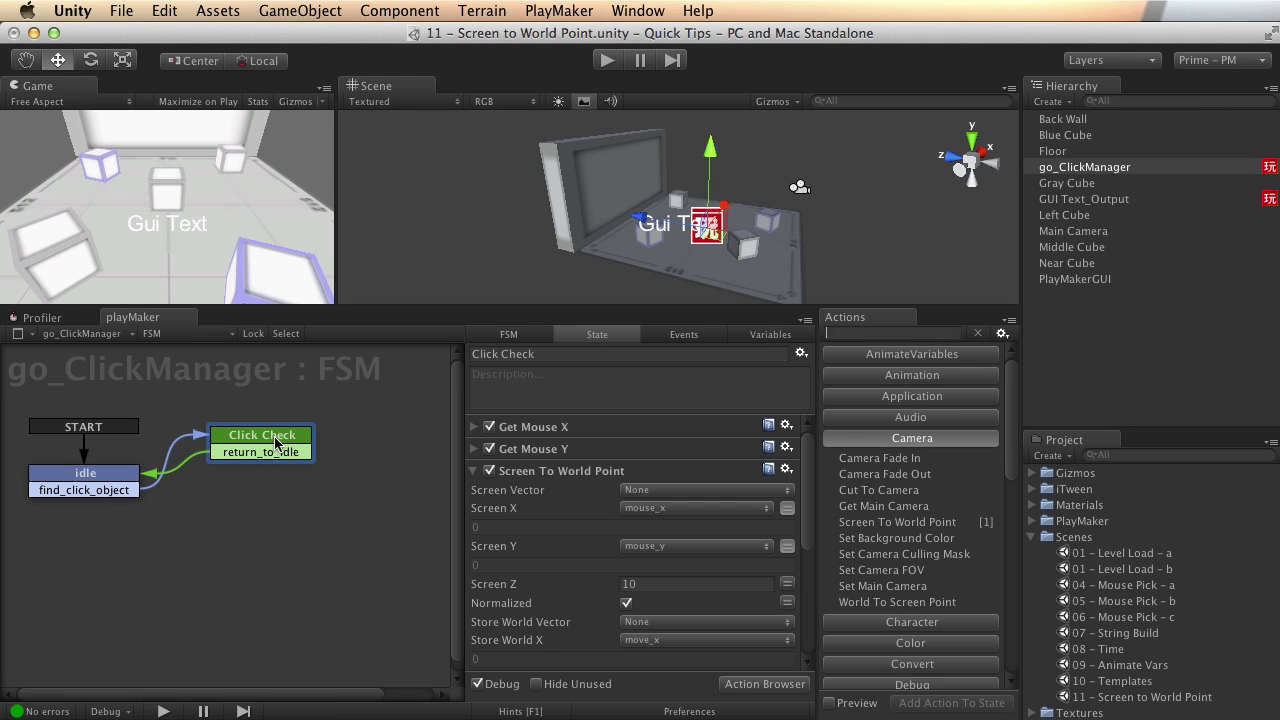
scroll(657, 530, "down", 3)
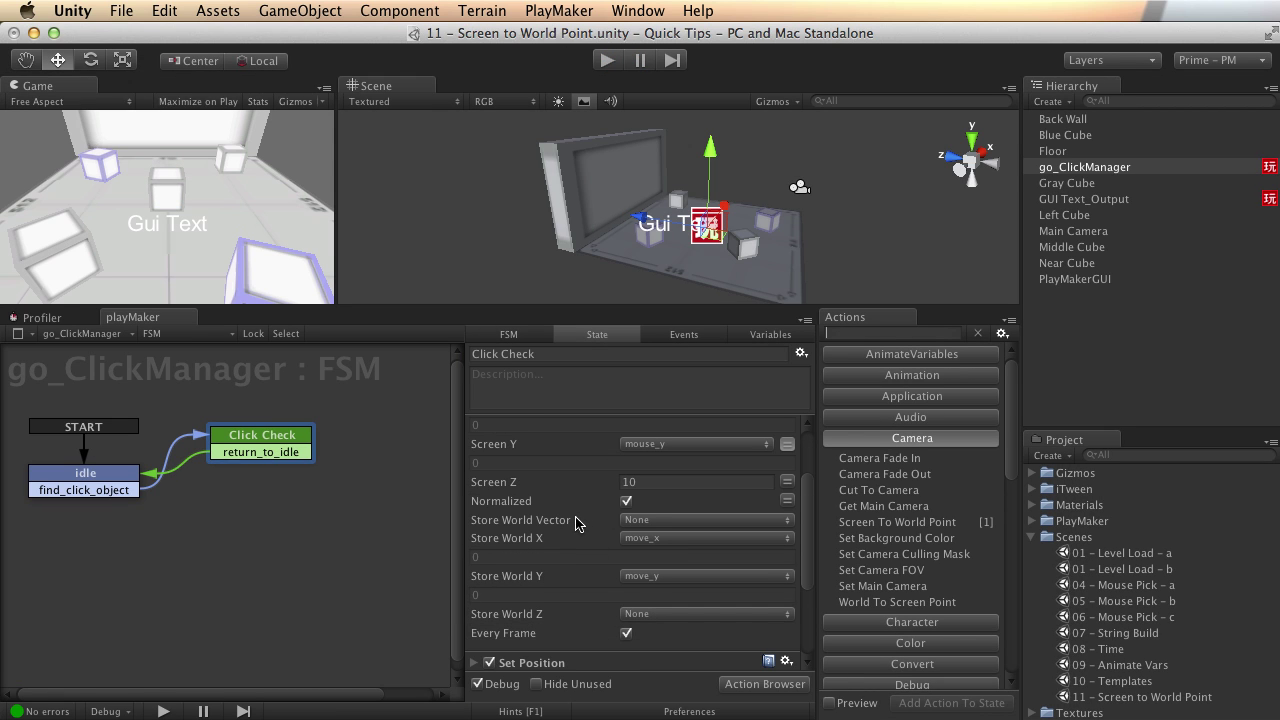
scroll(566, 558, "up", 3)
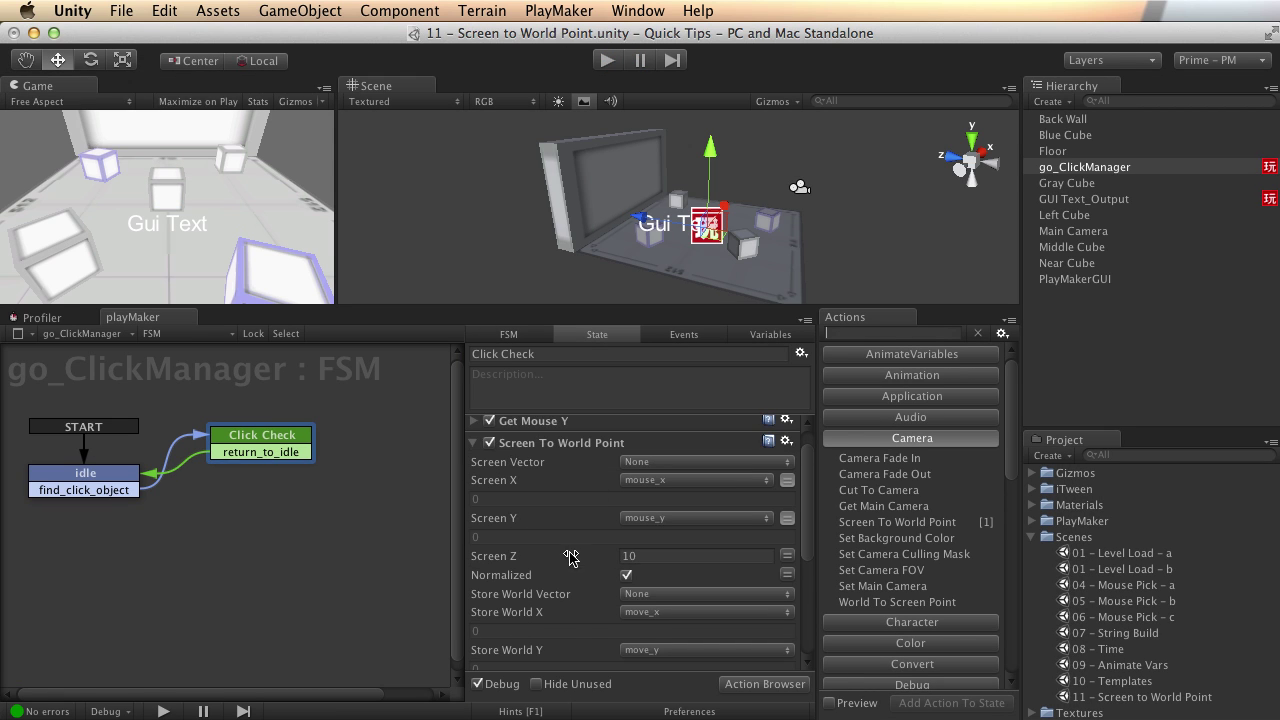
scroll(533, 515, "down", 4)
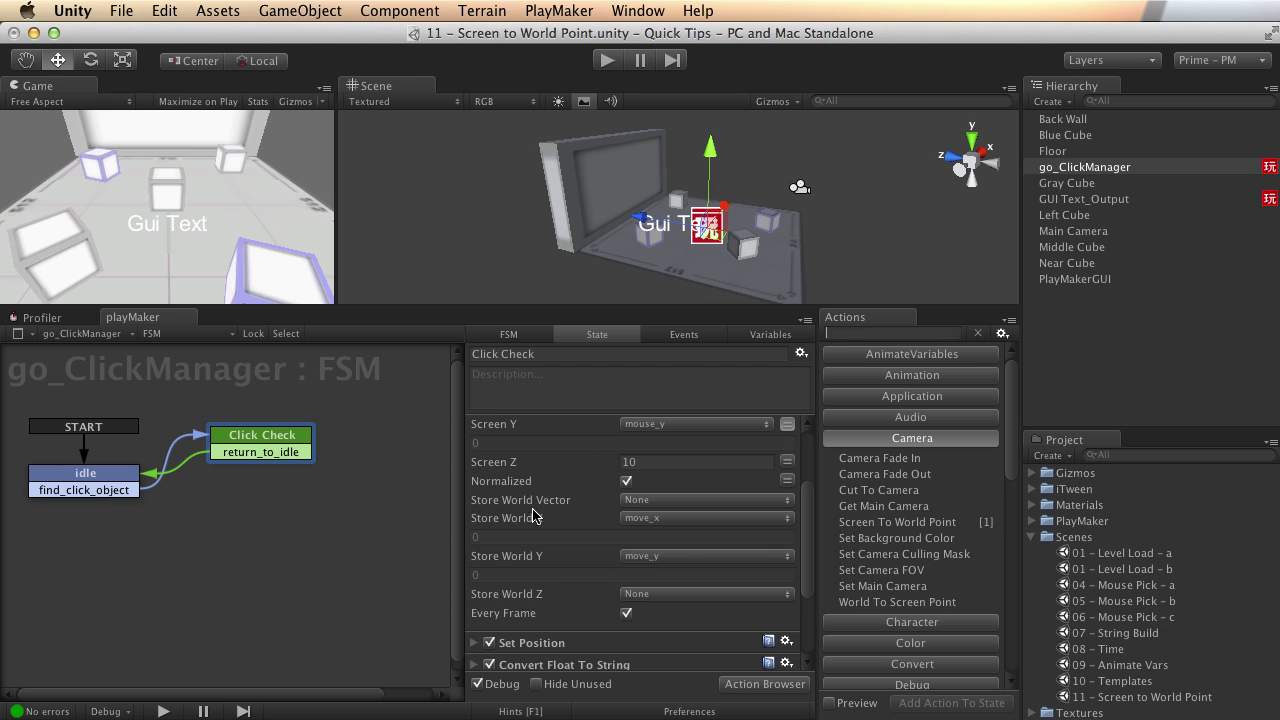
left_click(690, 557)
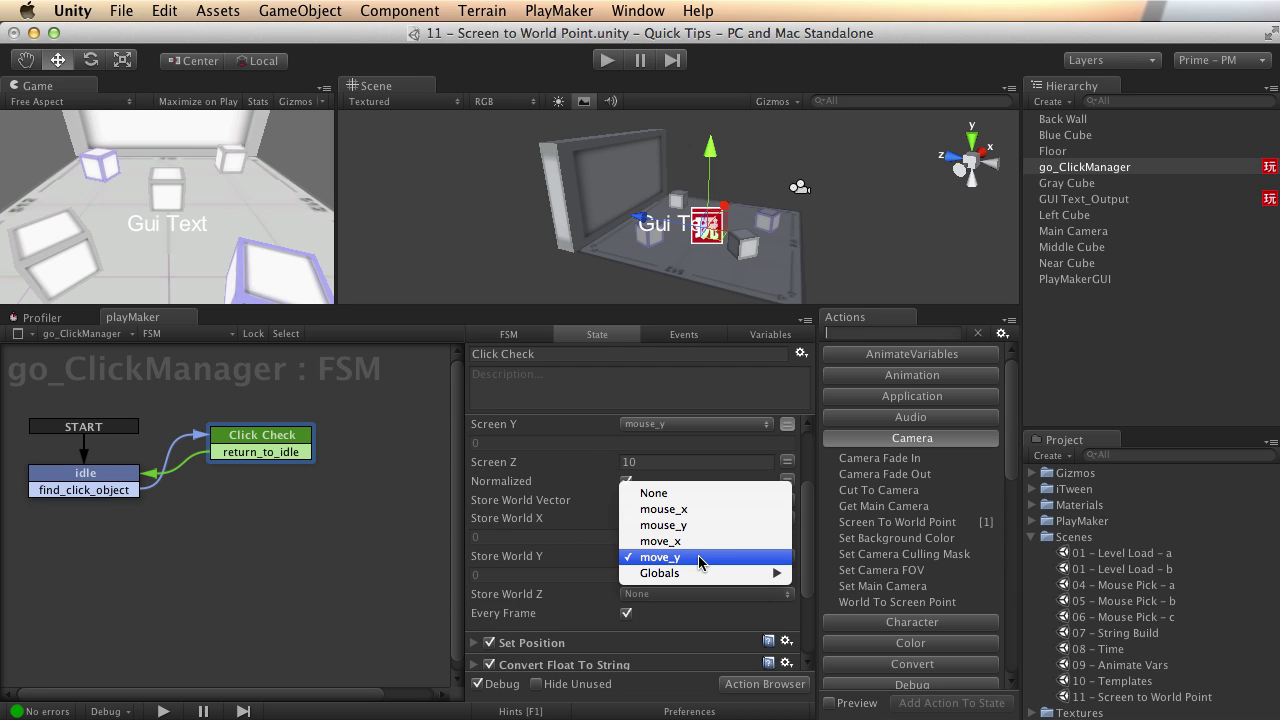
left_click(655, 493)
left_click(685, 576)
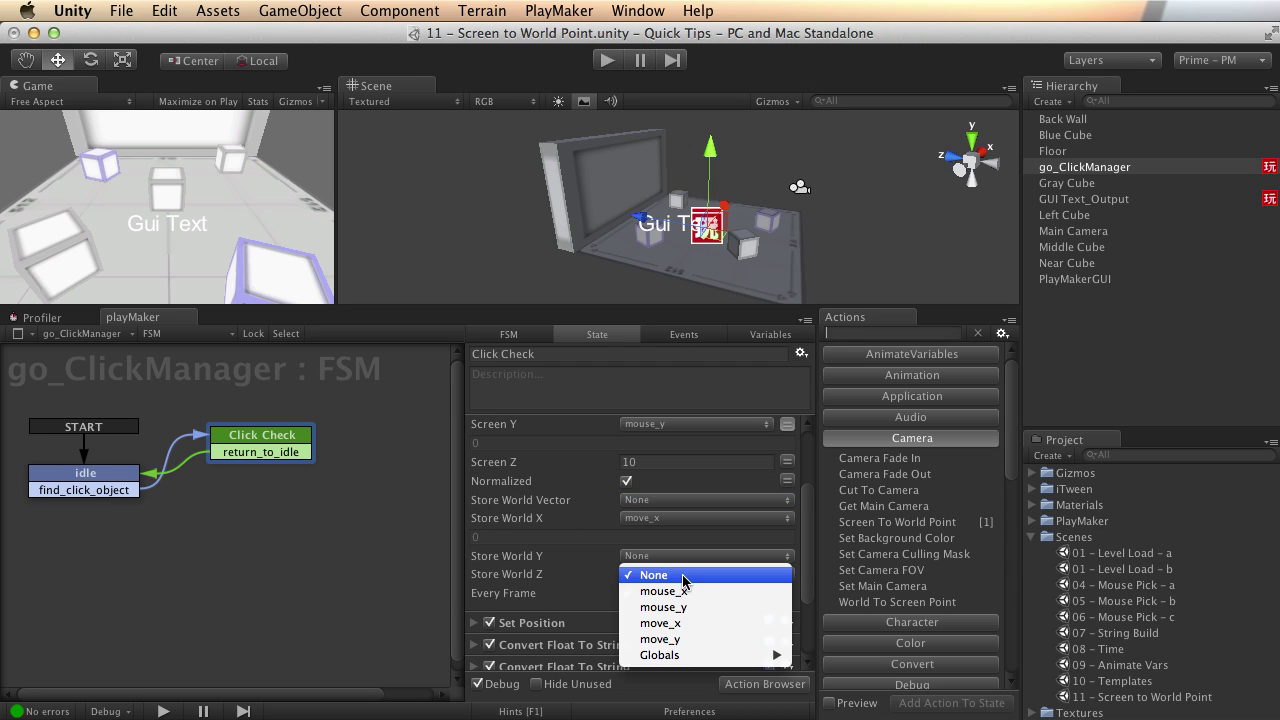
left_click(658, 639)
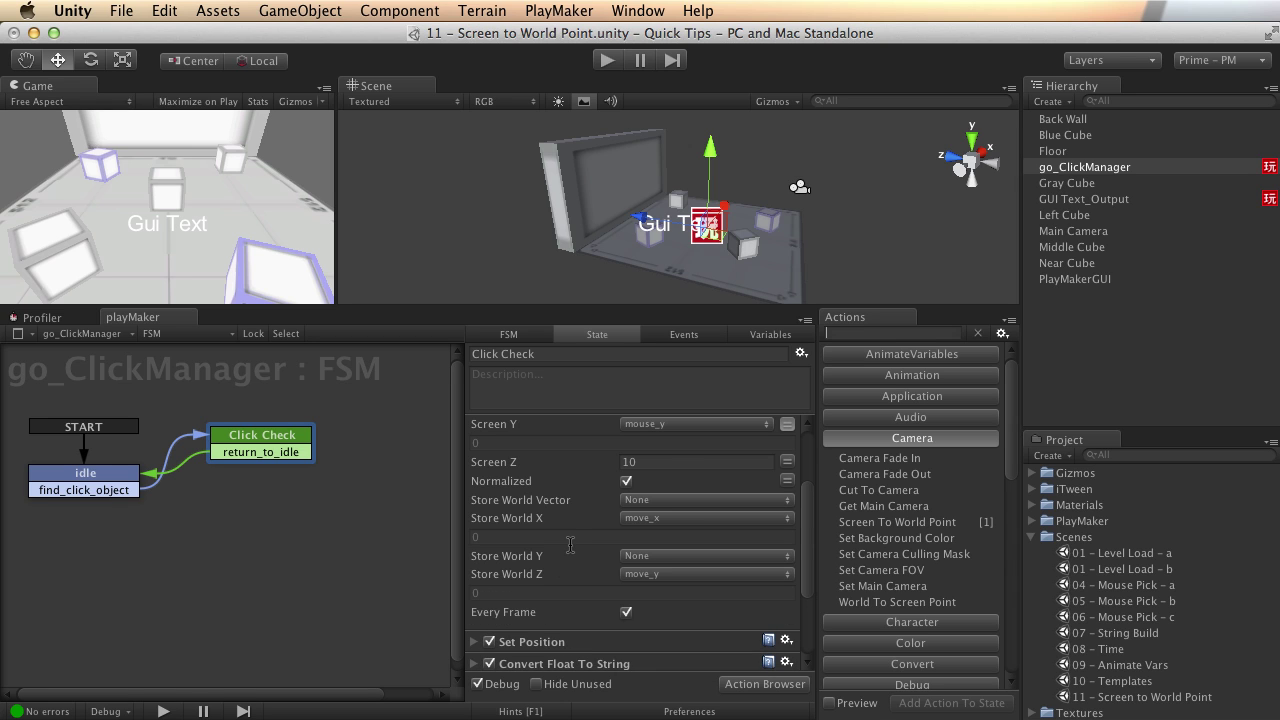
Set Position's Z to move_y and its Y to None, then start play mode.
scroll(572, 555, "down", 4)
left_click(475, 507)
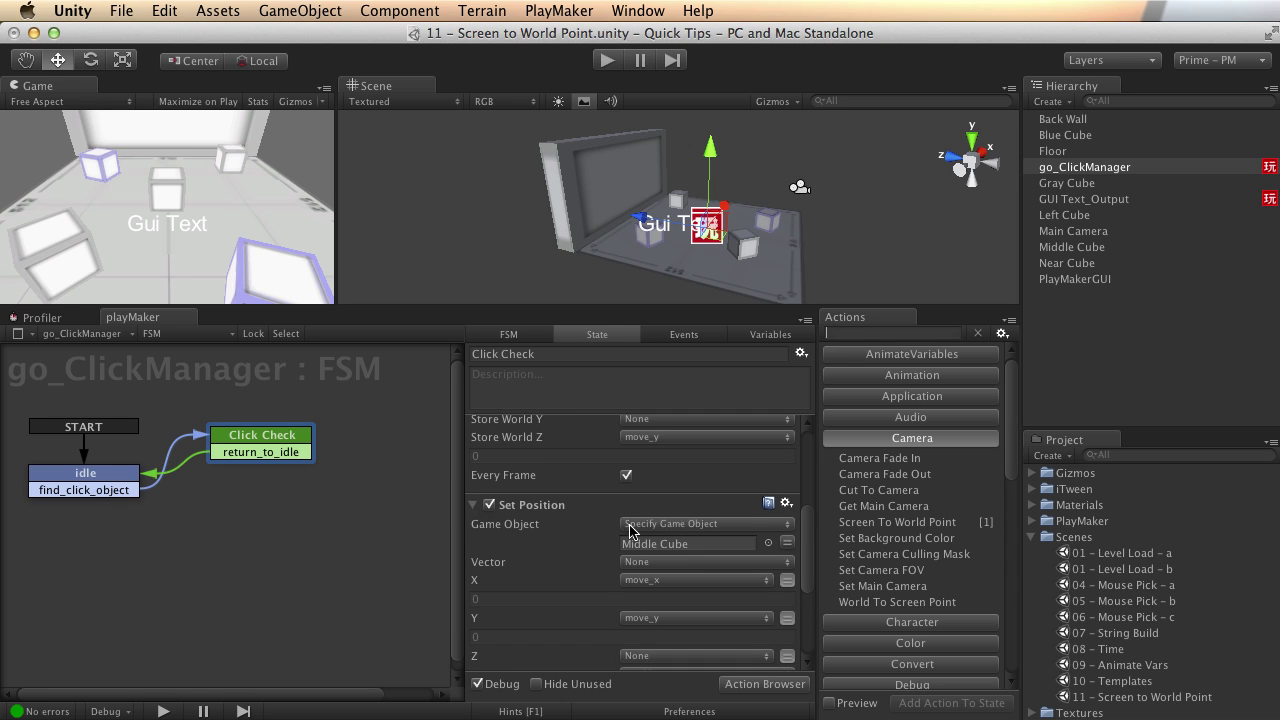
scroll(600, 522, "down", 4)
left_click(694, 523)
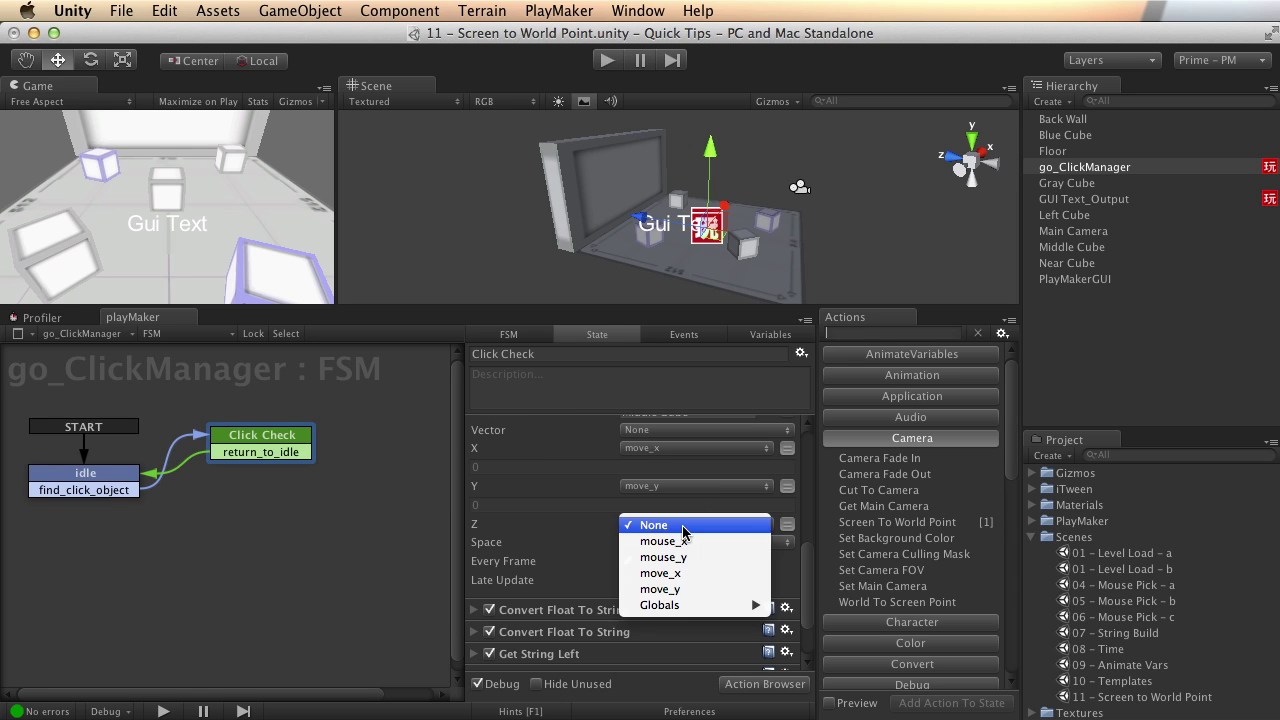
left_click(713, 589)
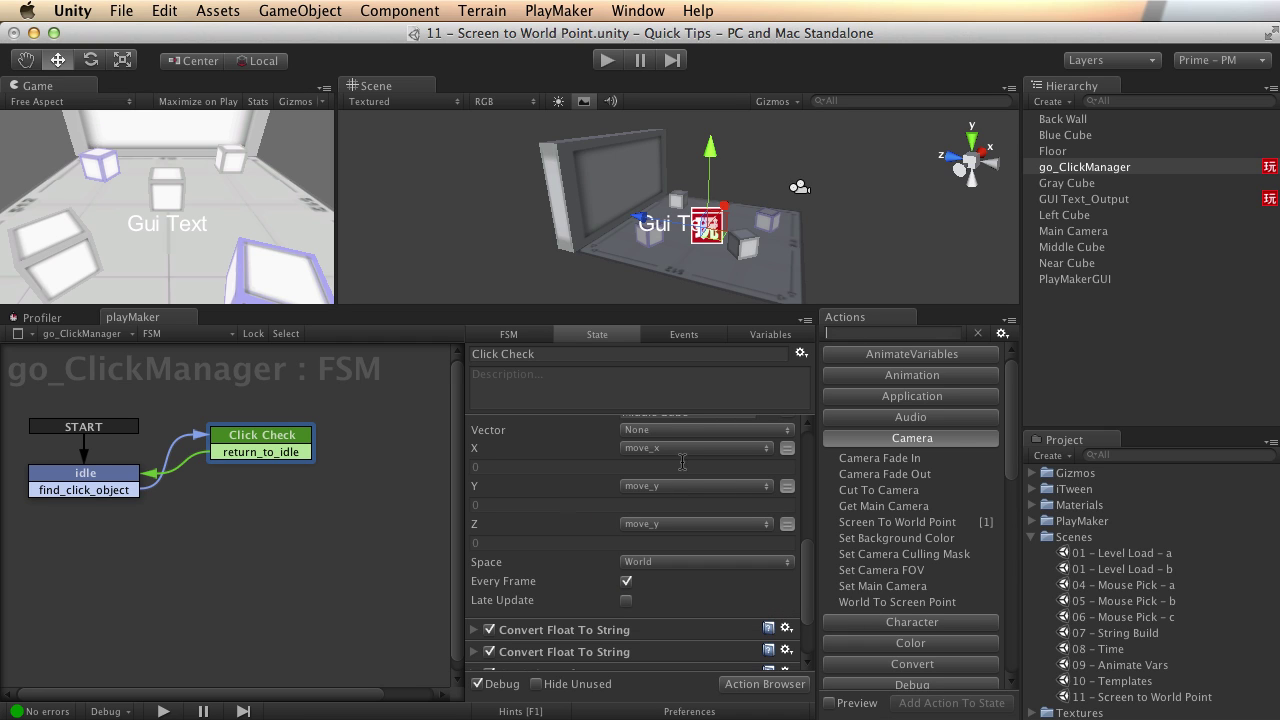
left_click(686, 487)
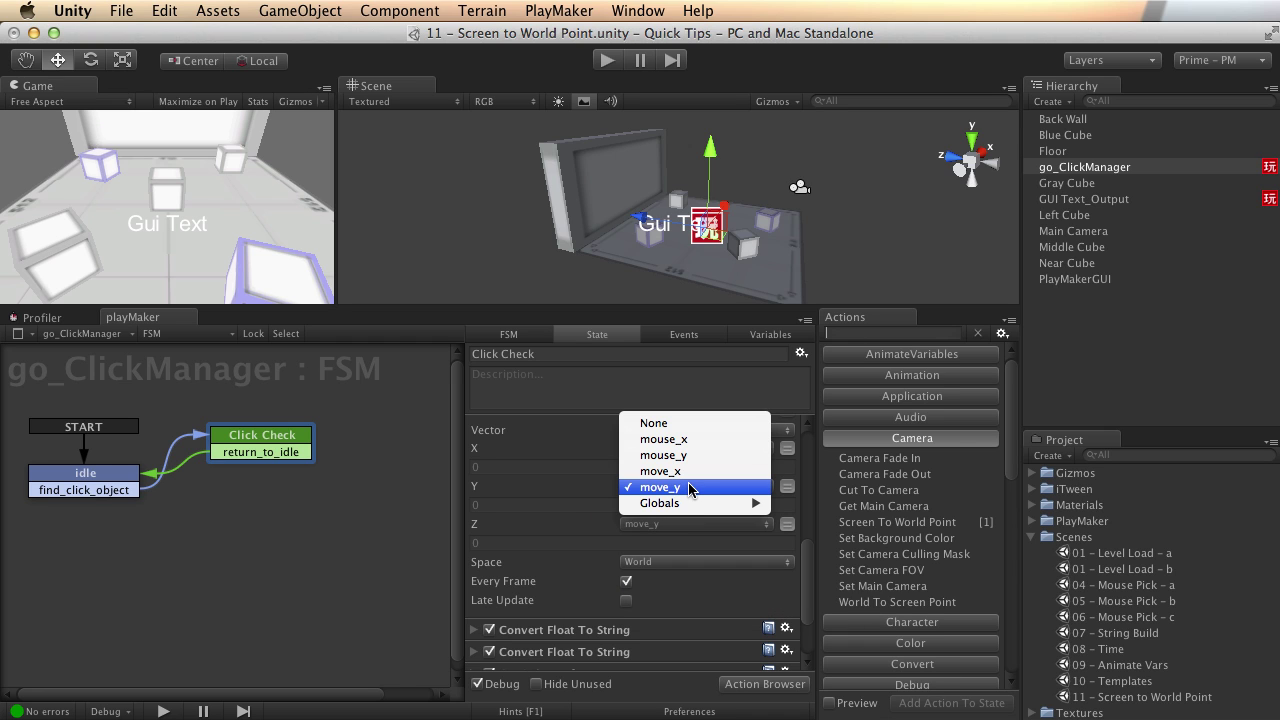
left_click(537, 508)
left_click(660, 487)
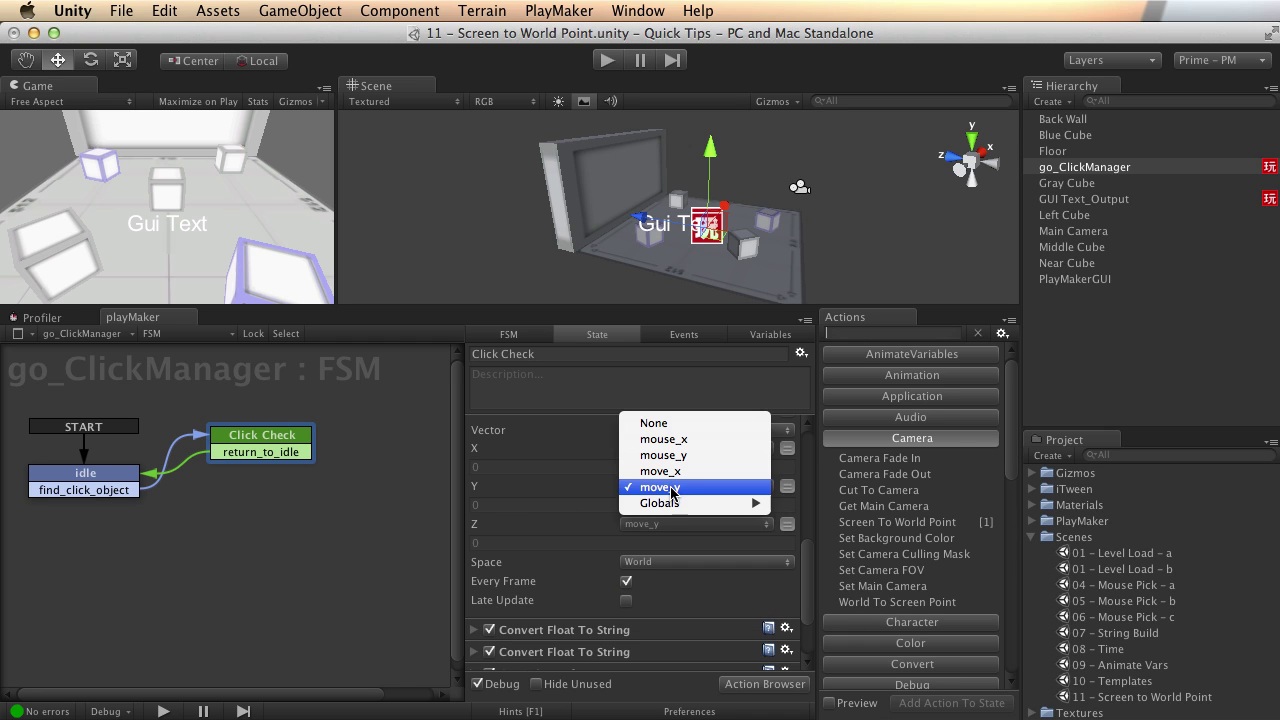
left_click(653, 423)
left_click(607, 60)
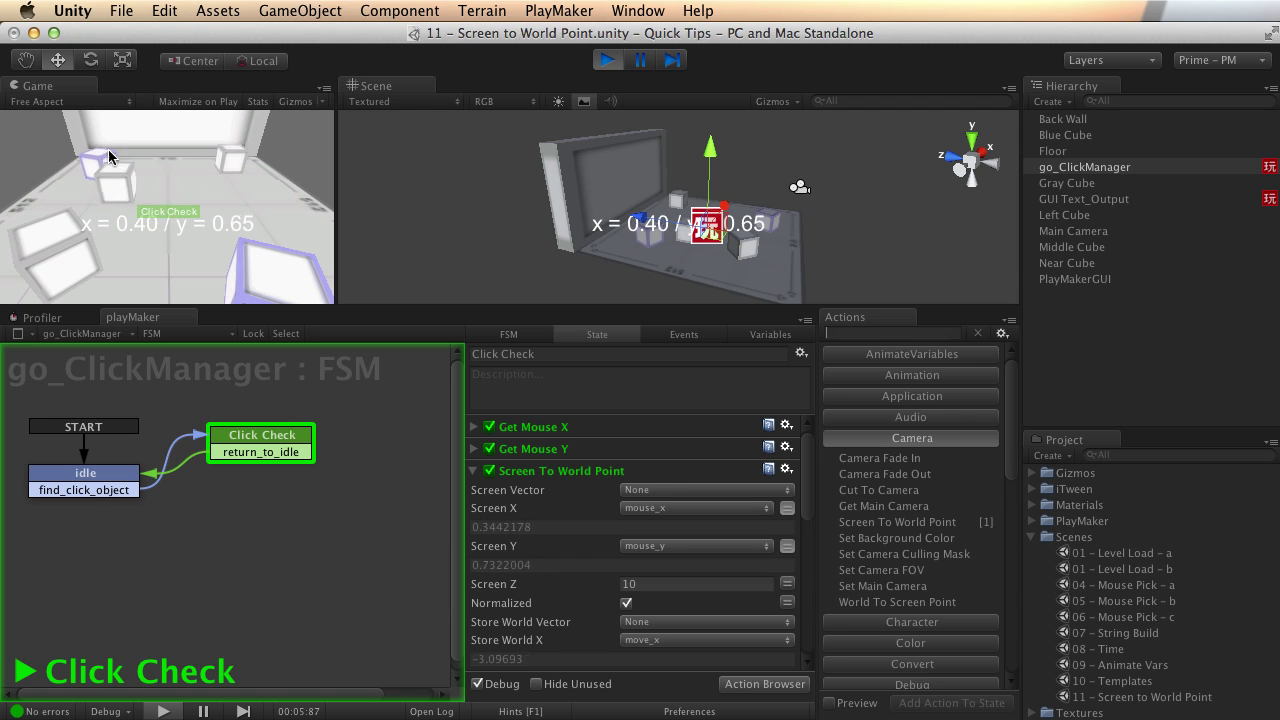
Stop the test run and select the Click Check state to list its actions.
left_click(606, 62)
left_click(250, 440)
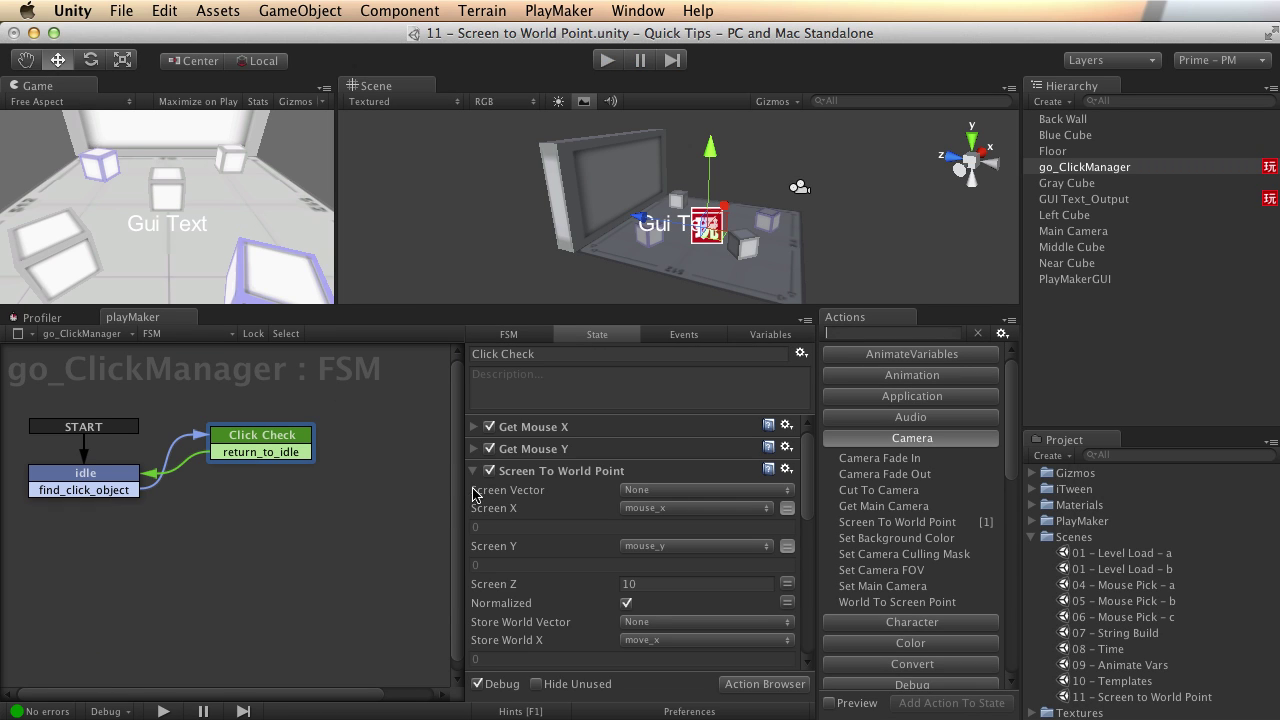
Remove the Set Position action from the Click Check state.
left_click(475, 471)
left_click(511, 497)
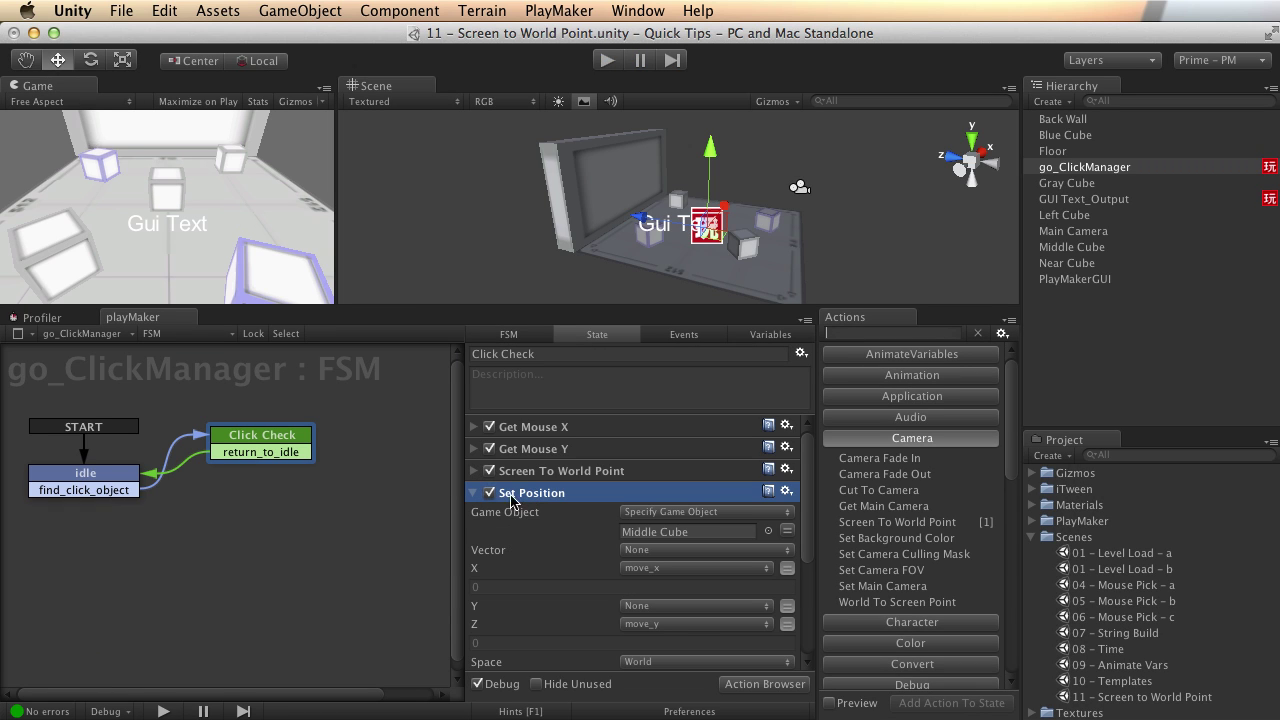
left_click(475, 493)
right_click(551, 497)
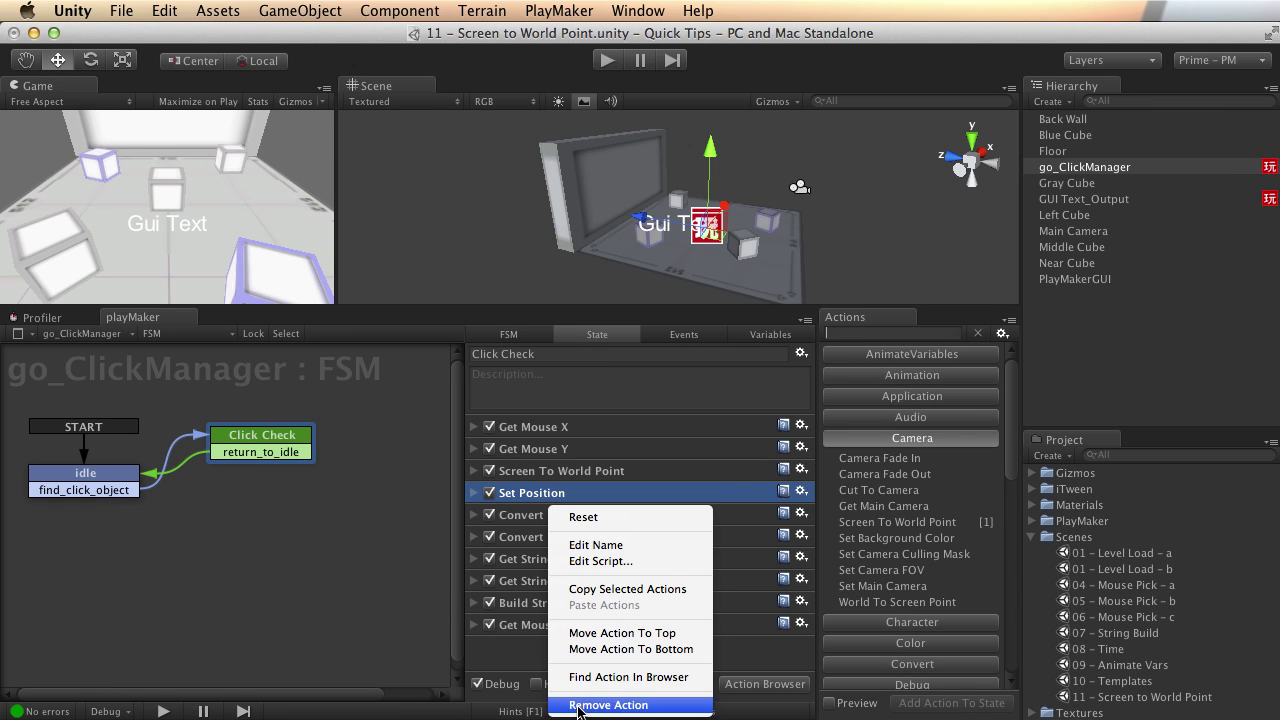
key("Return")
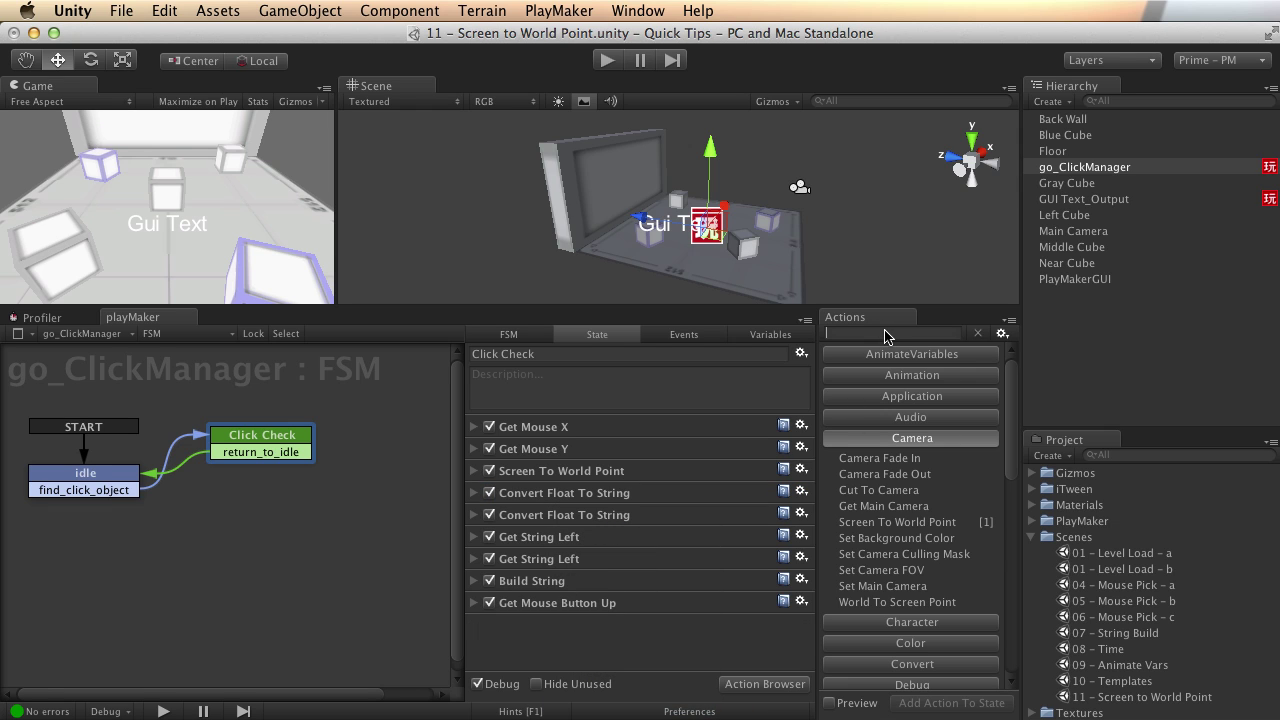
Add a Set Rotation action via the 'rot' search and place it below Screen To World Point.
type("rotat")
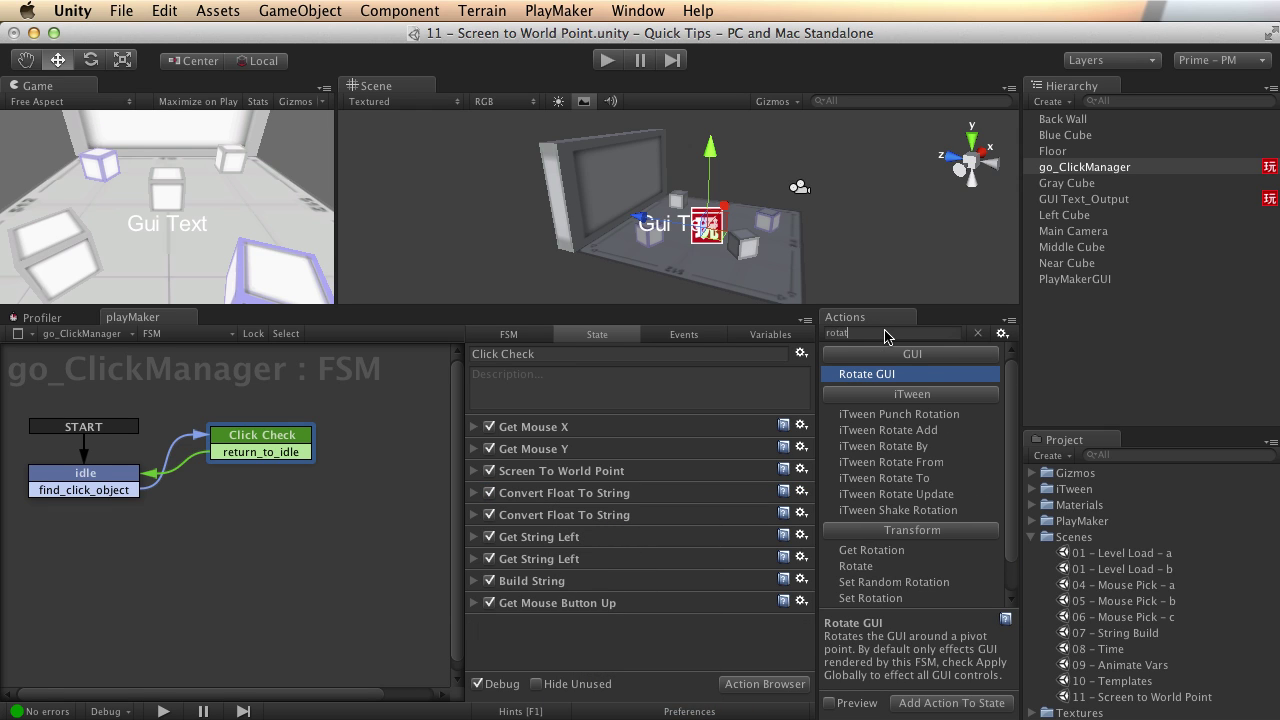
double_click(883, 597)
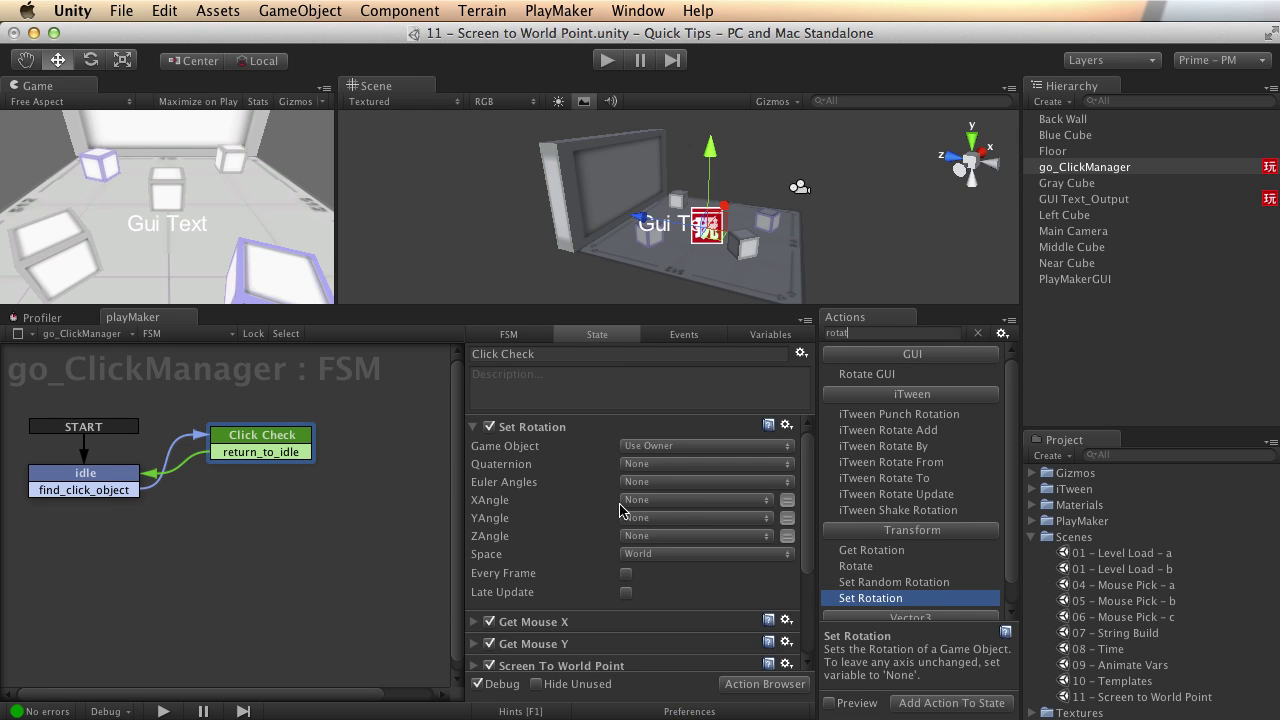
left_click(480, 426)
left_click_drag(536, 430, 521, 518)
Target Middle Cube in Set Rotation, with XAngle from move_x and YAngle from move_y.
left_click(473, 493)
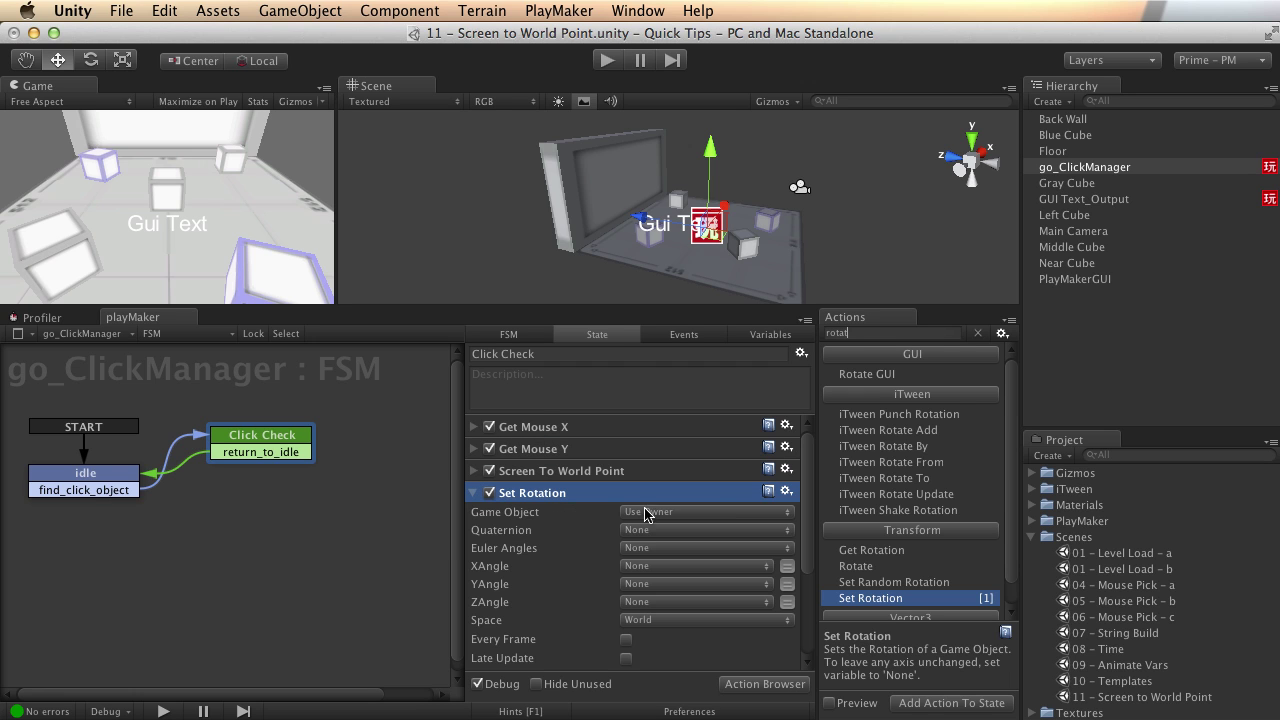
left_click(655, 511)
left_click(680, 531)
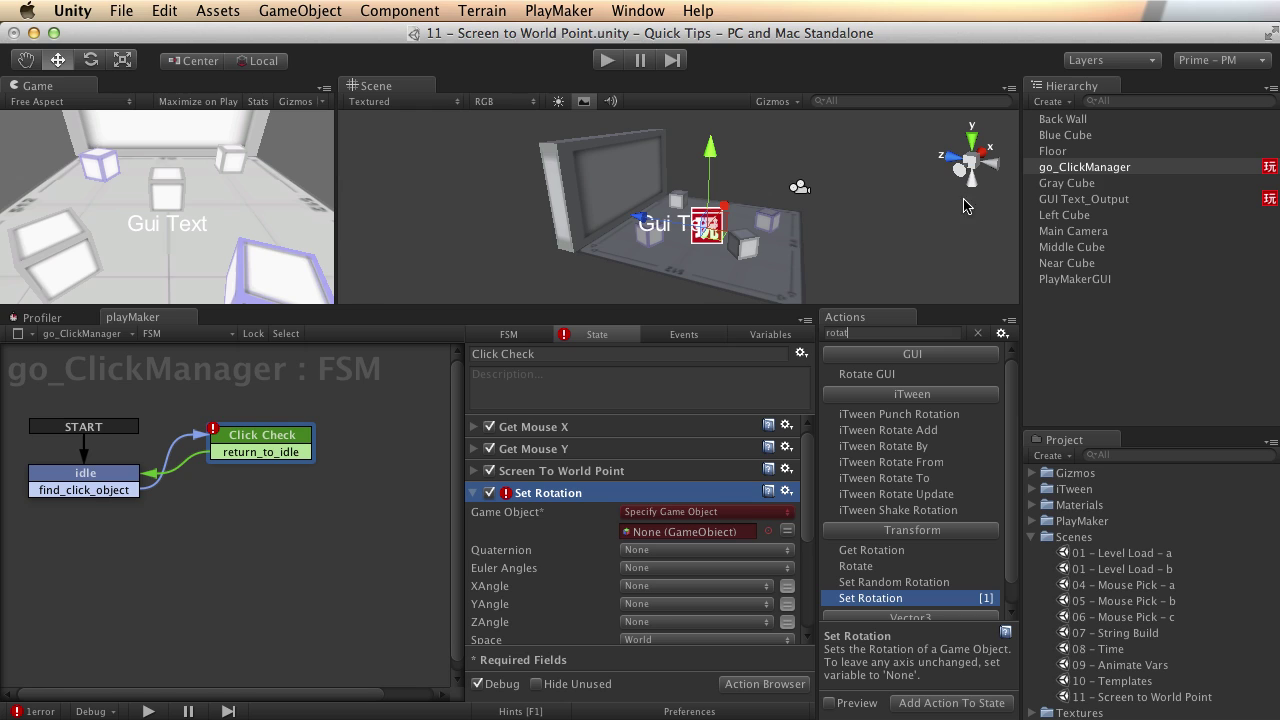
left_click_drag(1088, 248, 700, 531)
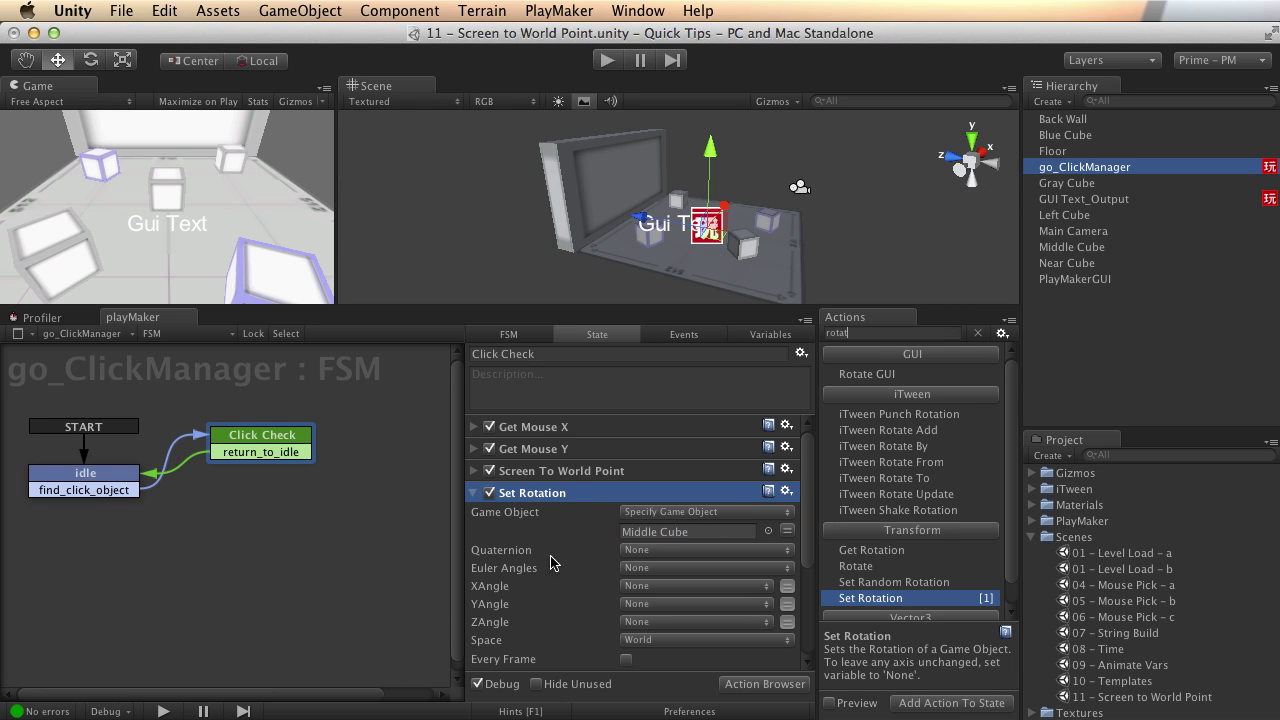
scroll(548, 527, "down", 1)
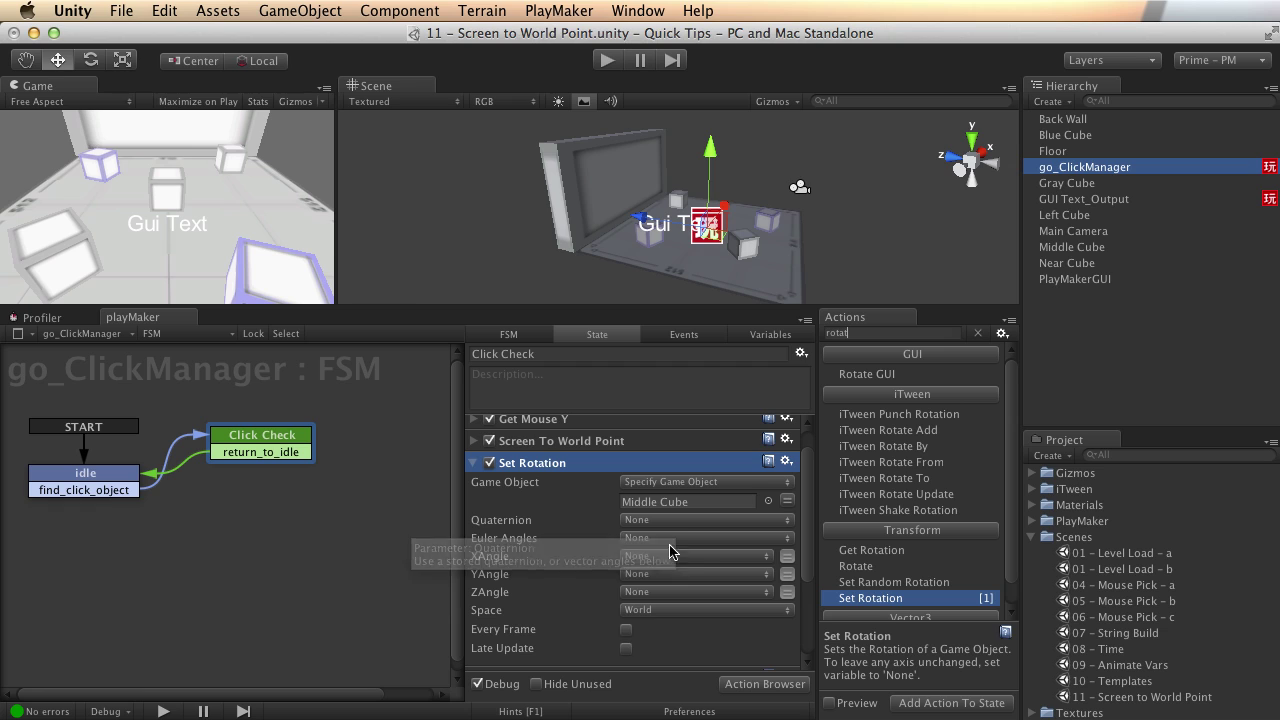
left_click(716, 556)
left_click(698, 604)
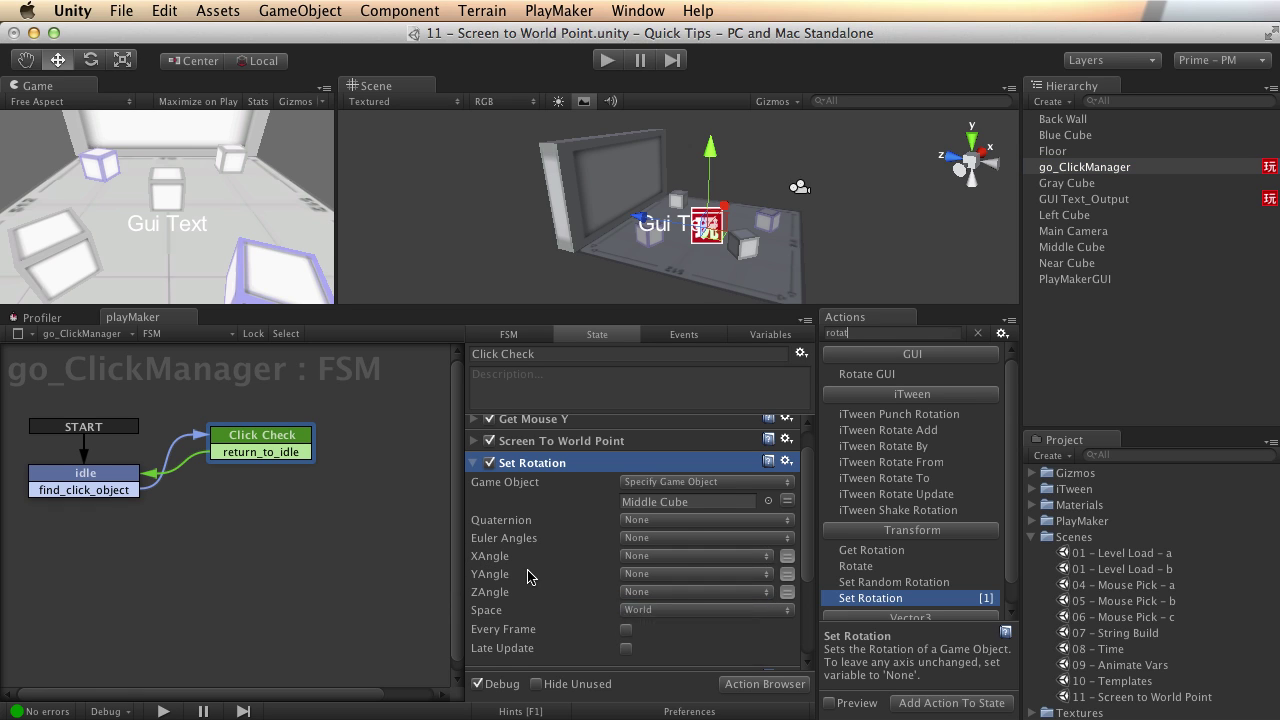
left_click(697, 596)
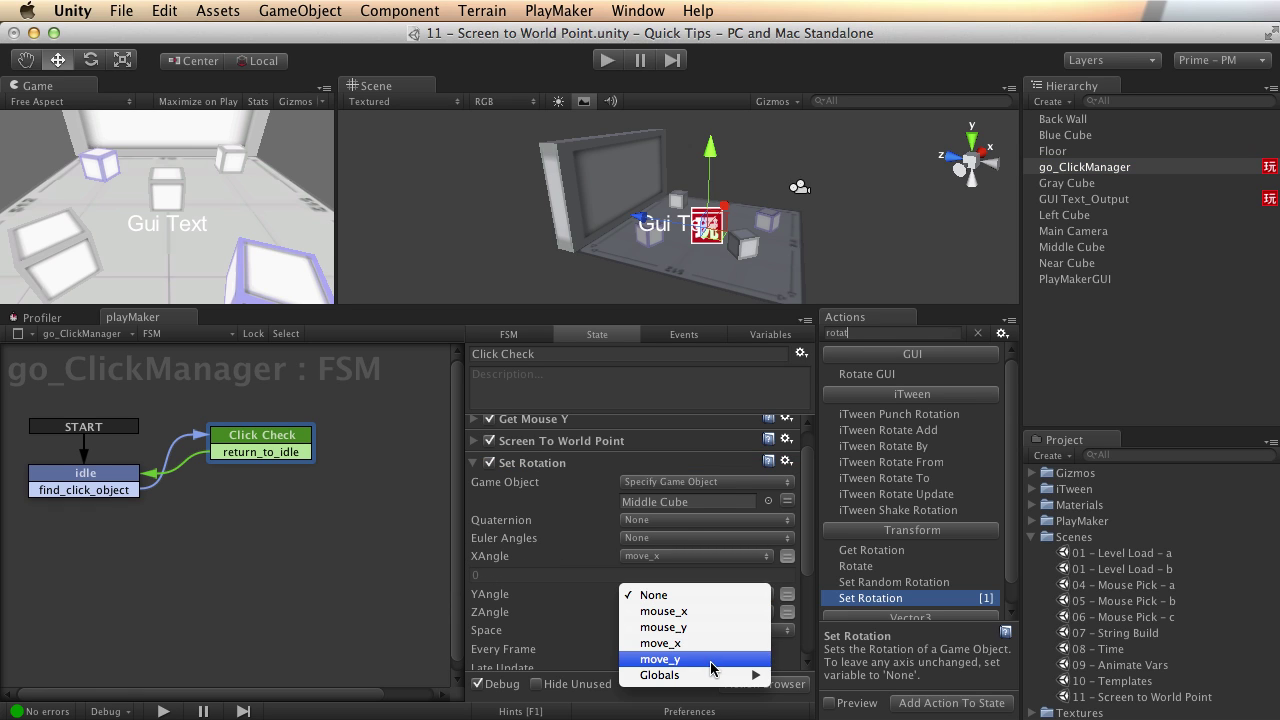
left_click(700, 658)
scroll(575, 571, "down", 3)
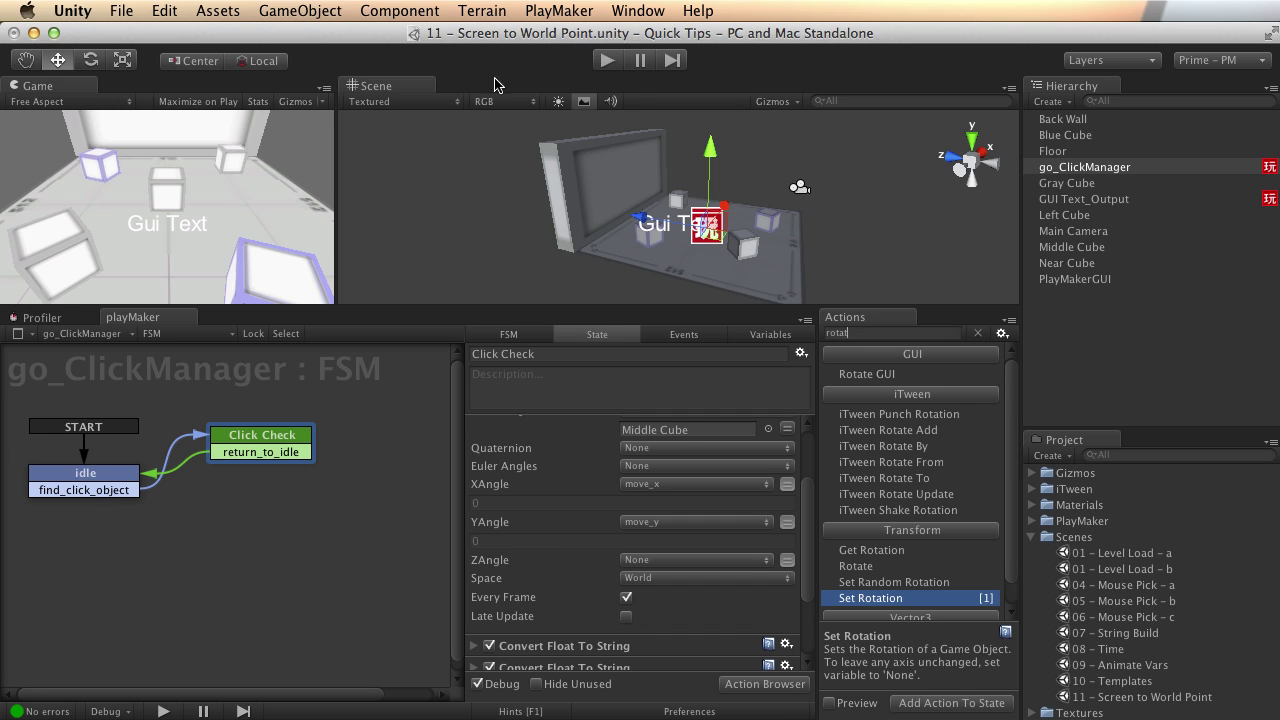
Enable Maximize on Play, test the rotation by clicking in the game, then stop and reselect Click Check.
left_click(238, 101)
left_click(604, 61)
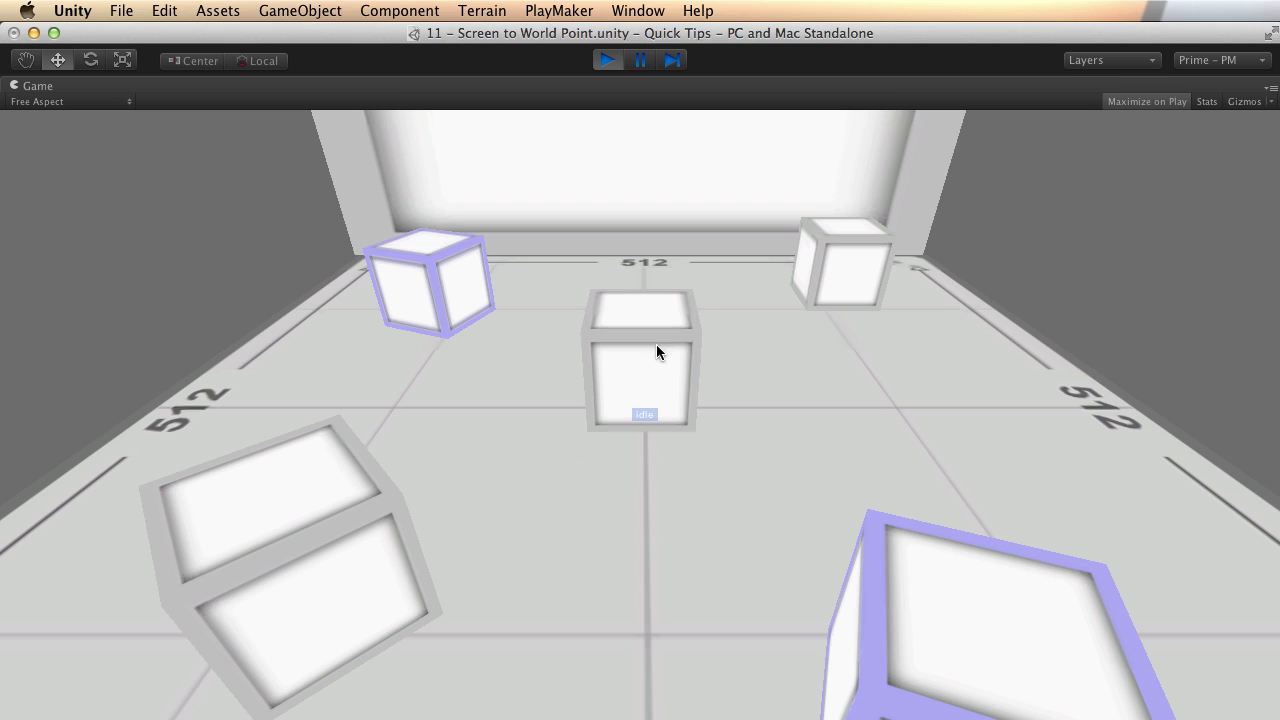
left_click(657, 346)
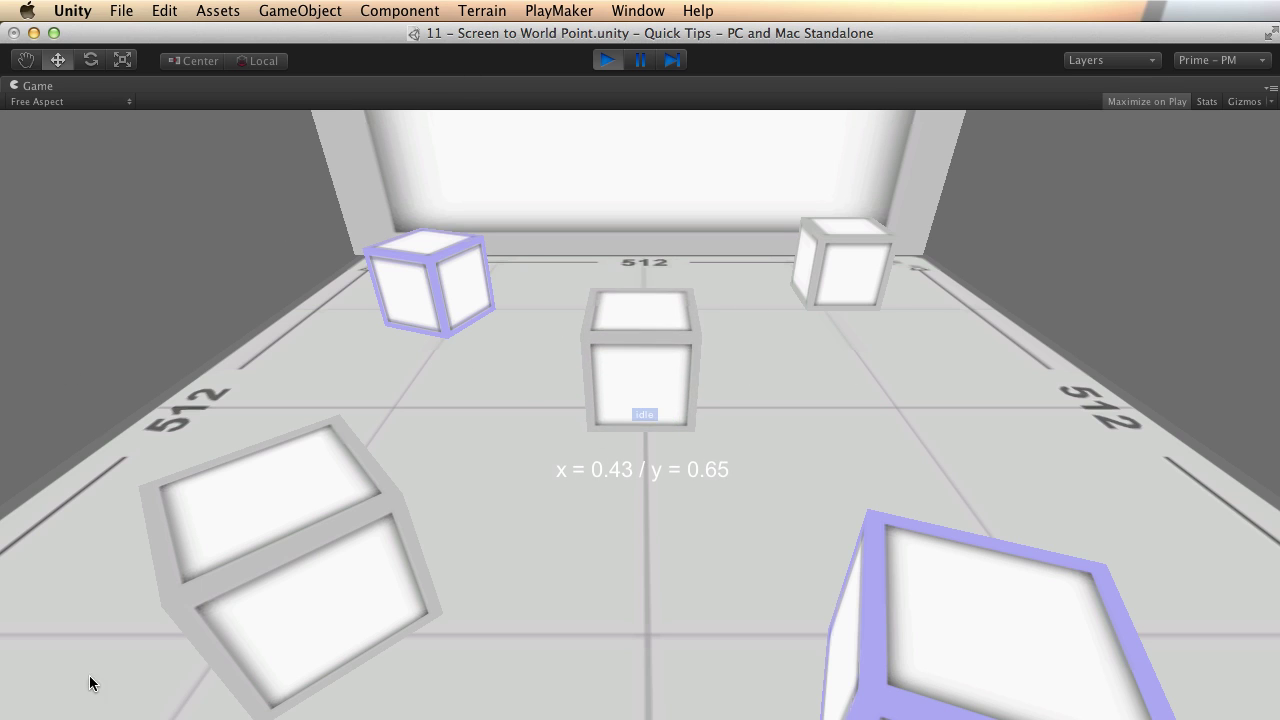
left_click(351, 337)
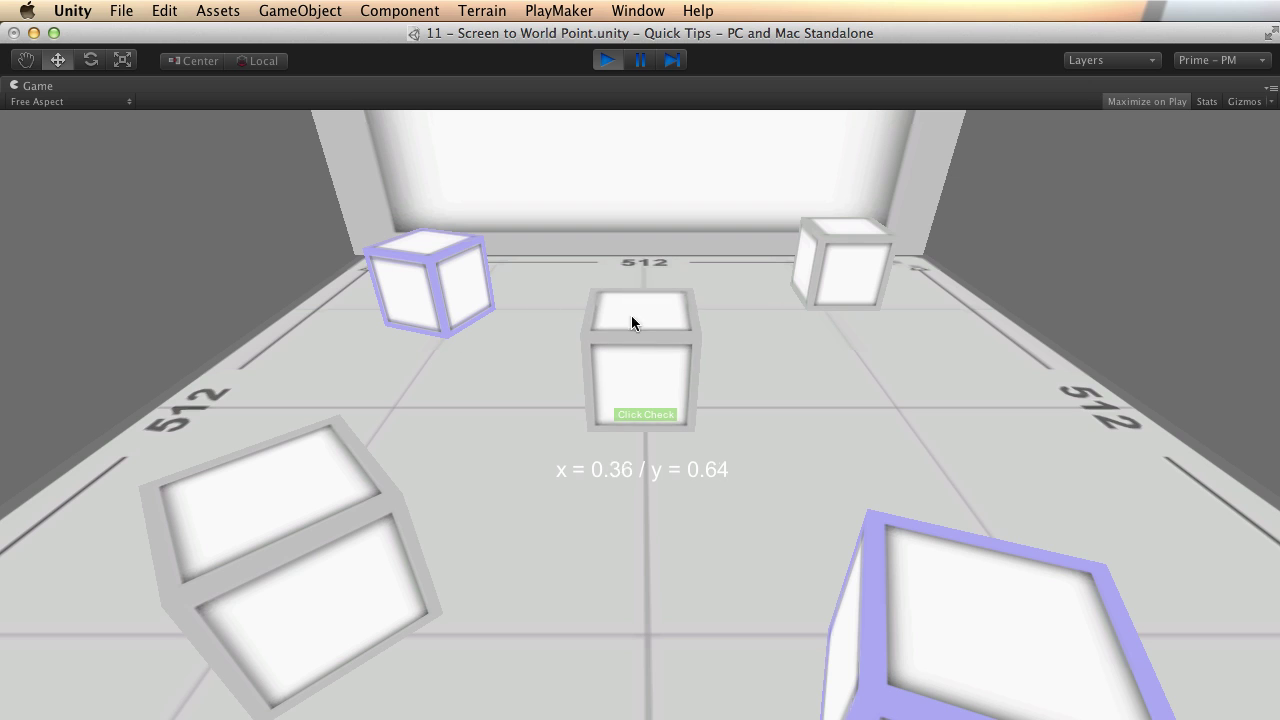
left_click(607, 60)
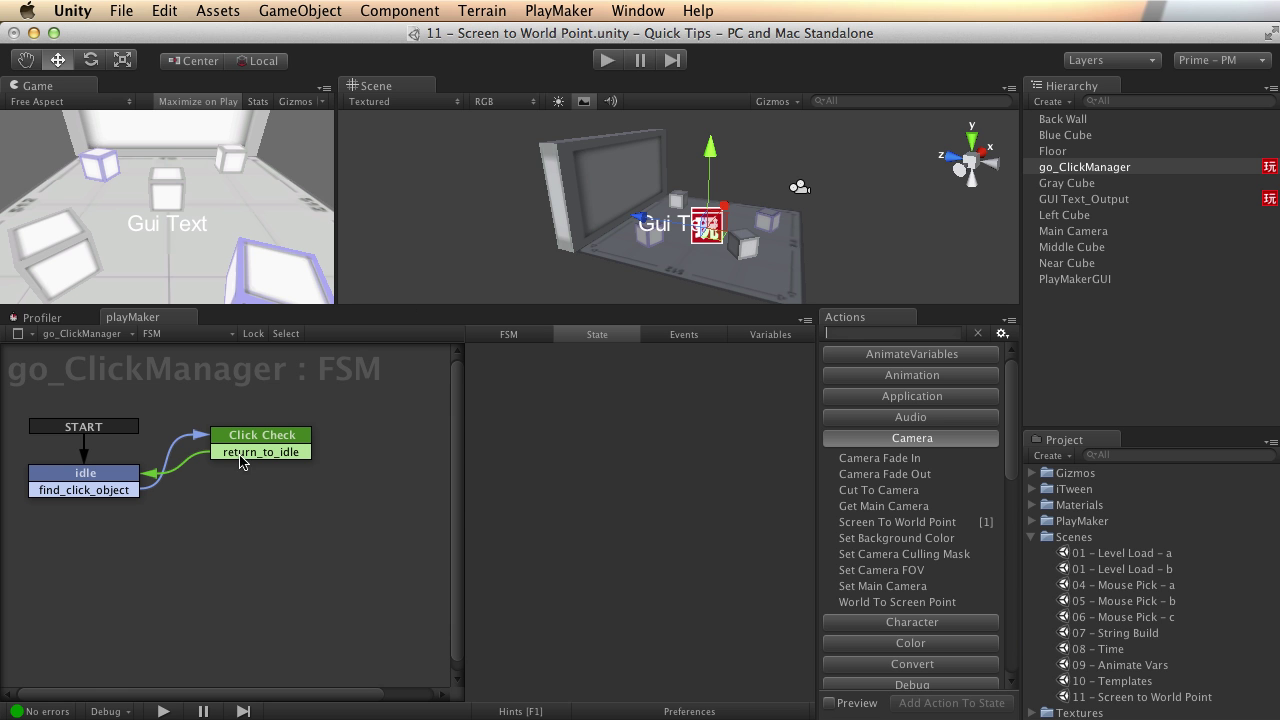
left_click(246, 441)
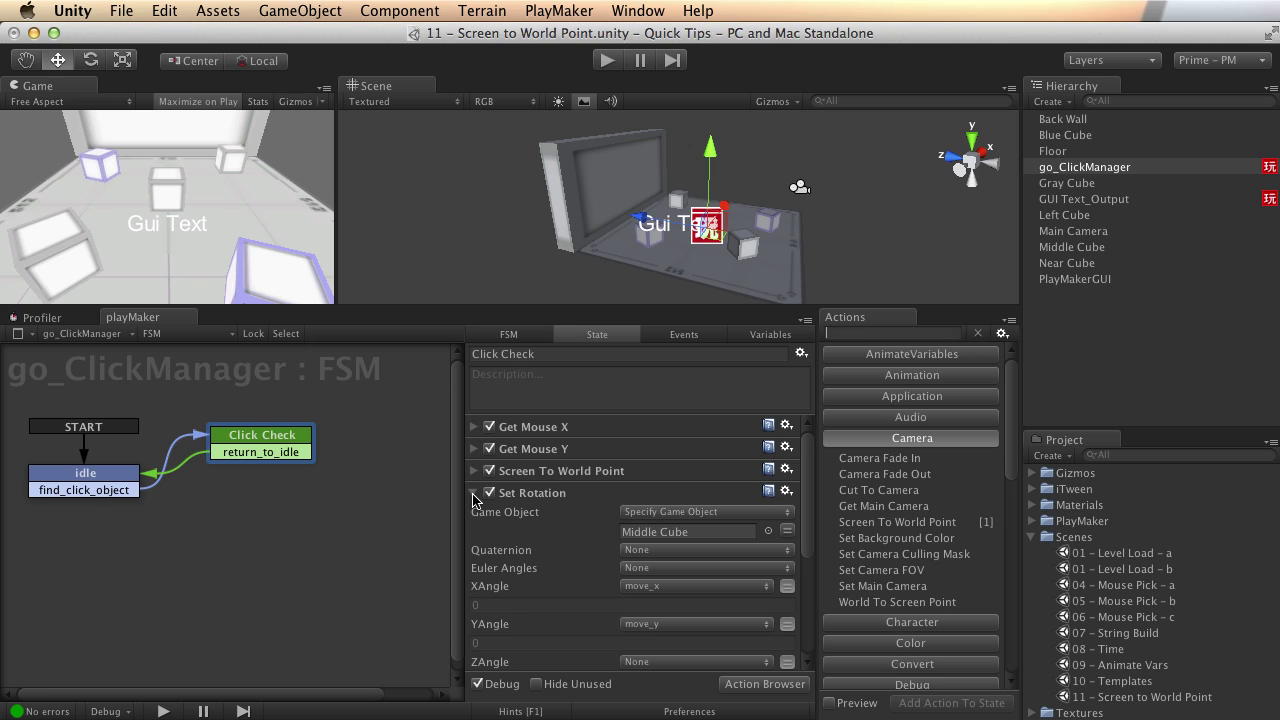
Run another quick test, then stop and return to Click Check's actions.
left_click(474, 493)
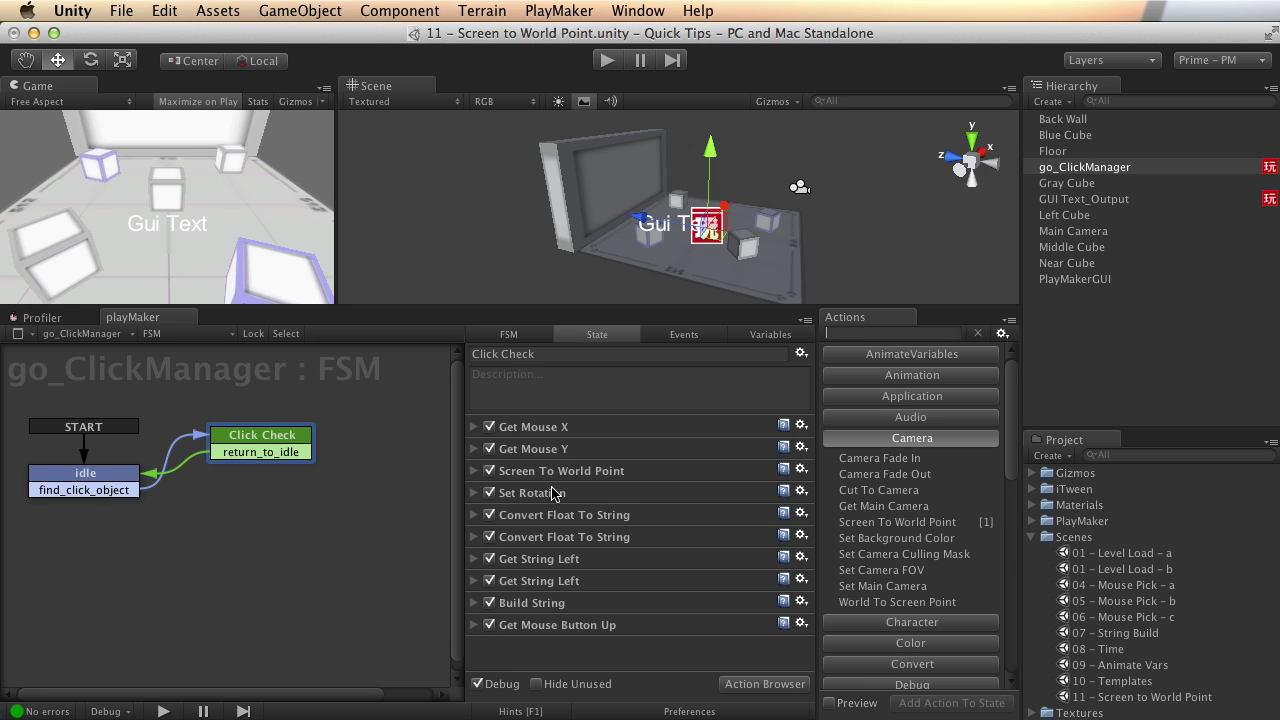
left_click(474, 493)
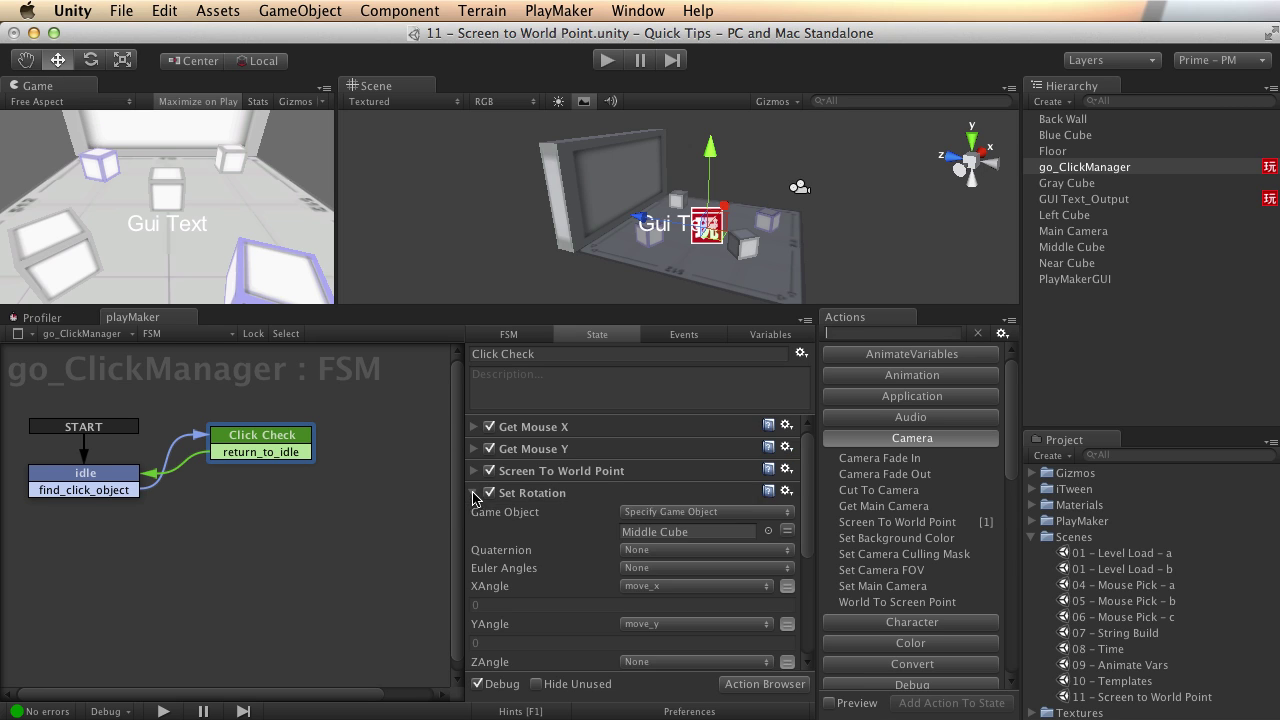
left_click(607, 61)
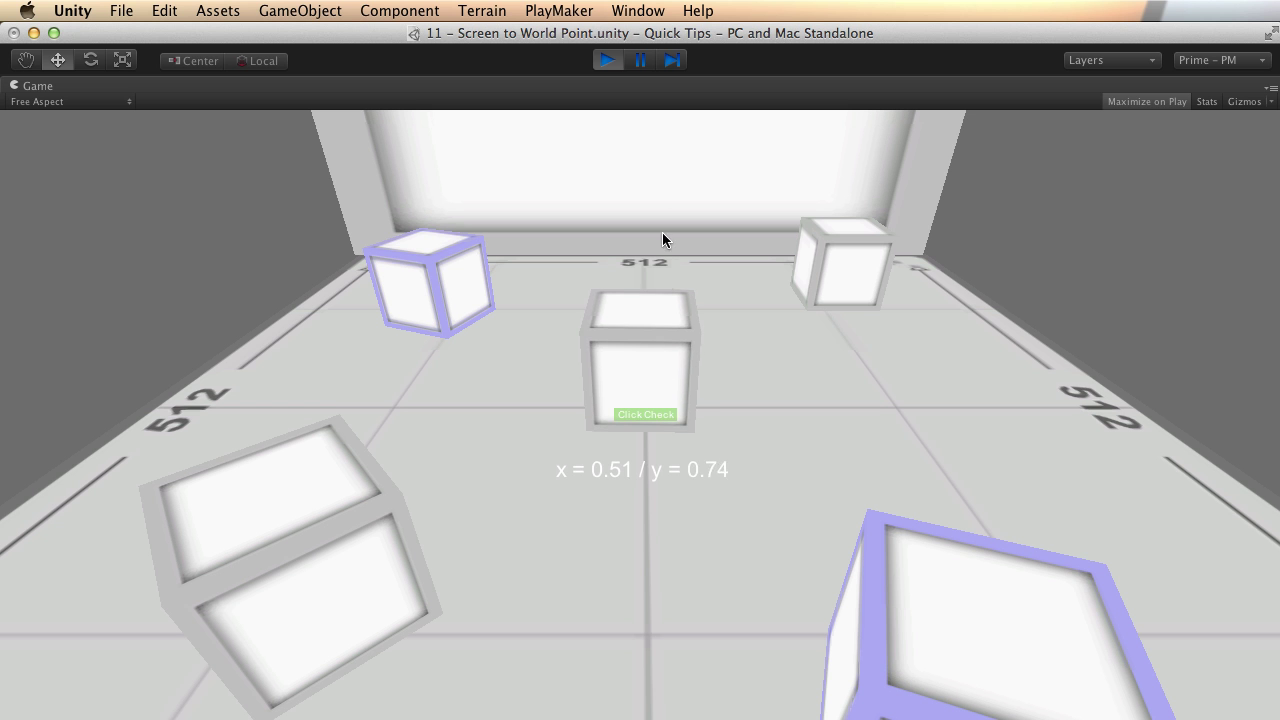
left_click(607, 60)
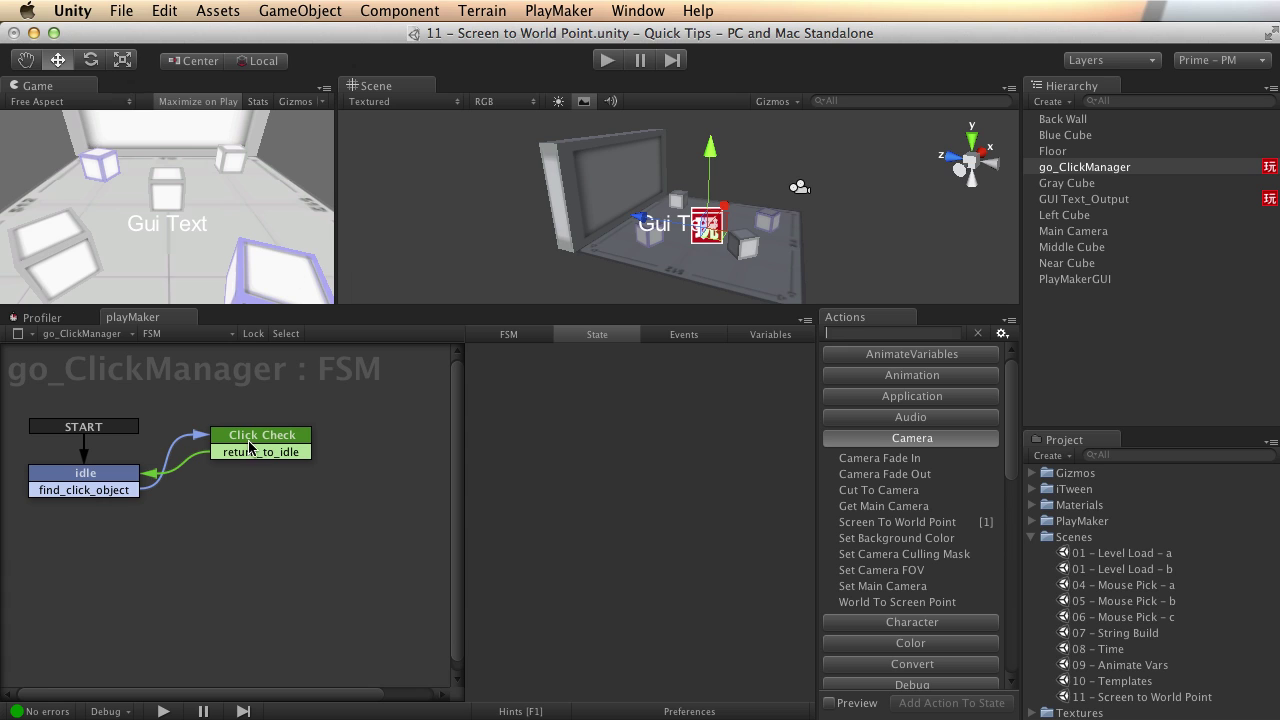
left_click(249, 447)
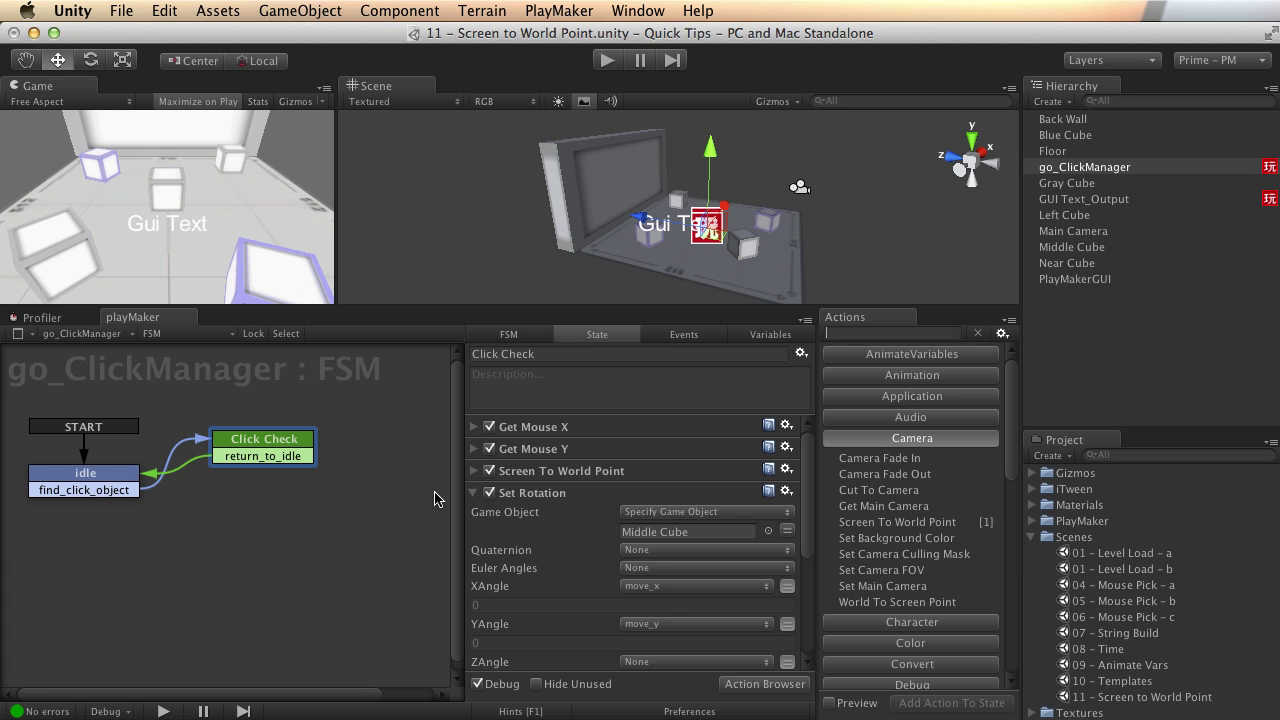
Swap Set Rotation's angles to XAngle from move_y and YAngle from move_x, then test-play.
left_click(698, 586)
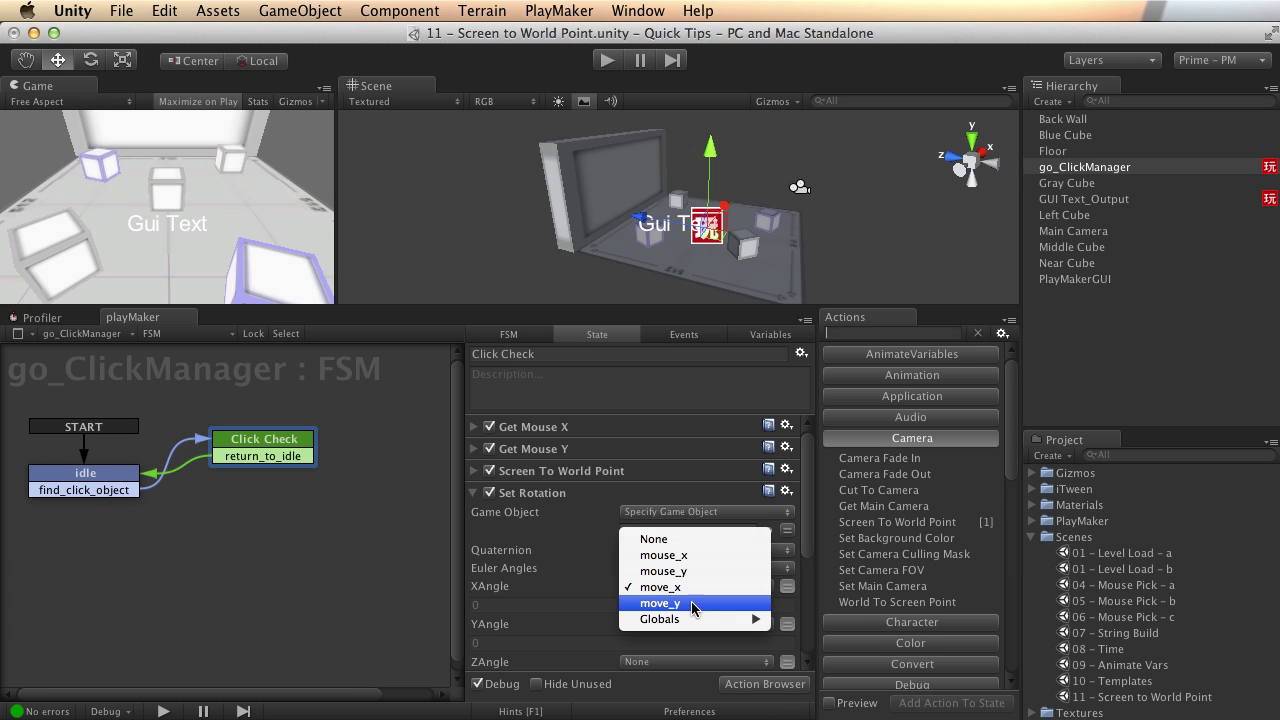
left_click(691, 603)
left_click(696, 622)
left_click(698, 610)
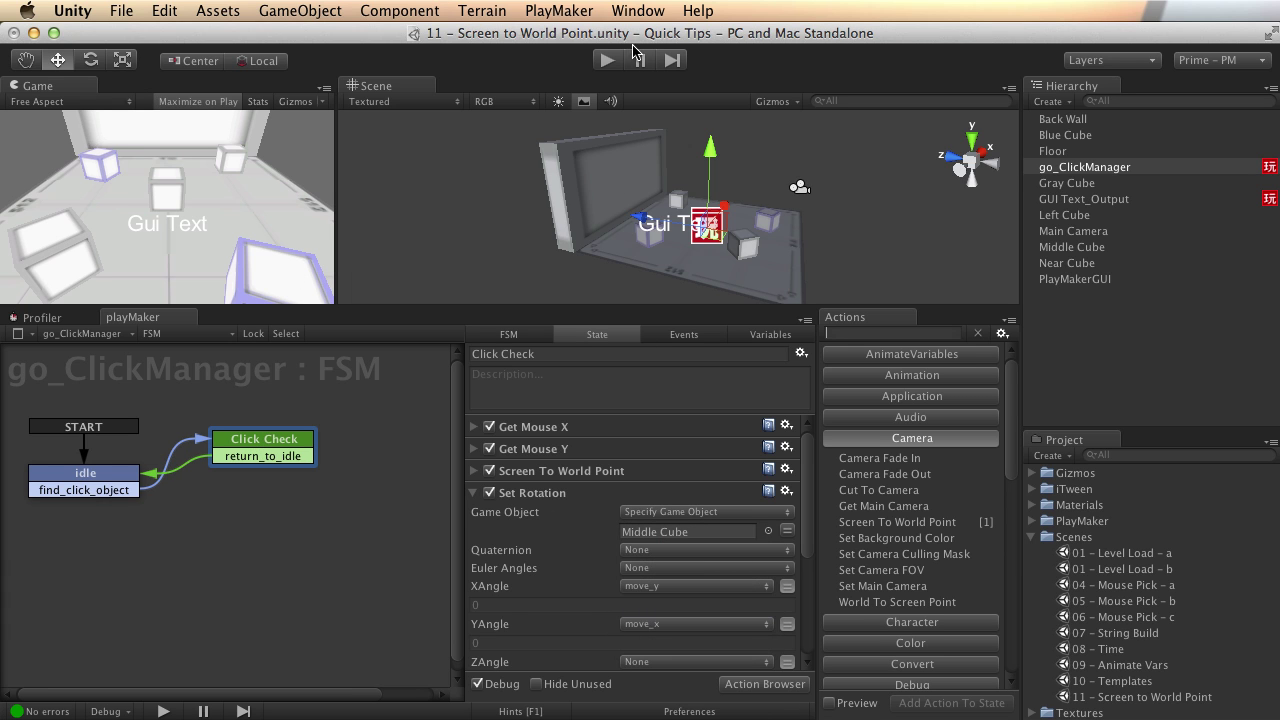
left_click(605, 61)
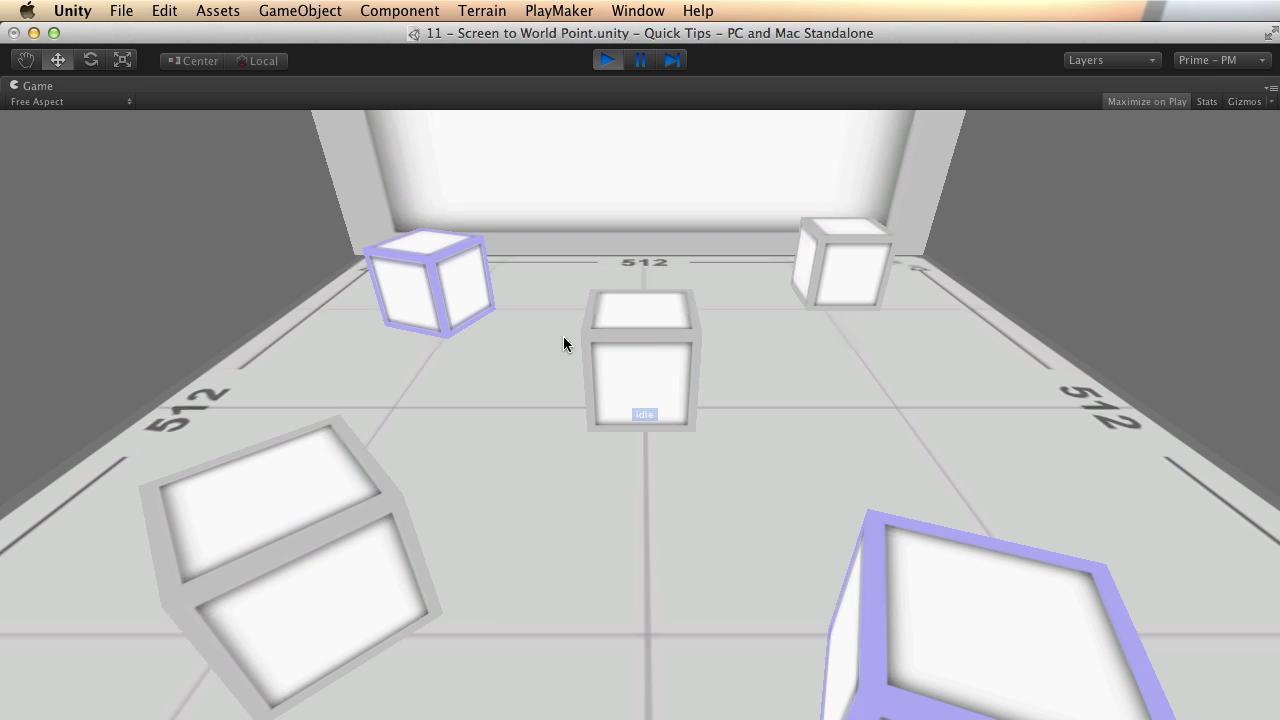
left_click(640, 305)
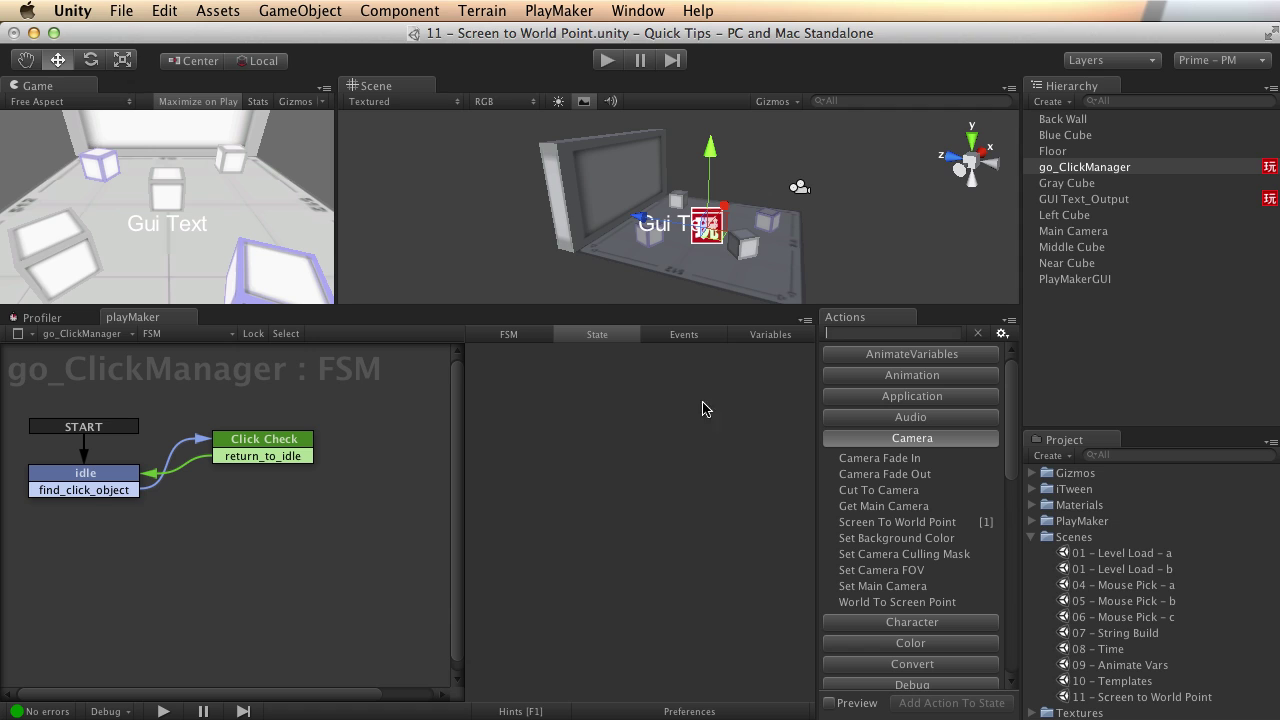
Add two Float Multiply actions above Set Rotation in Click Check via the 'float mul' search.
left_click(276, 444)
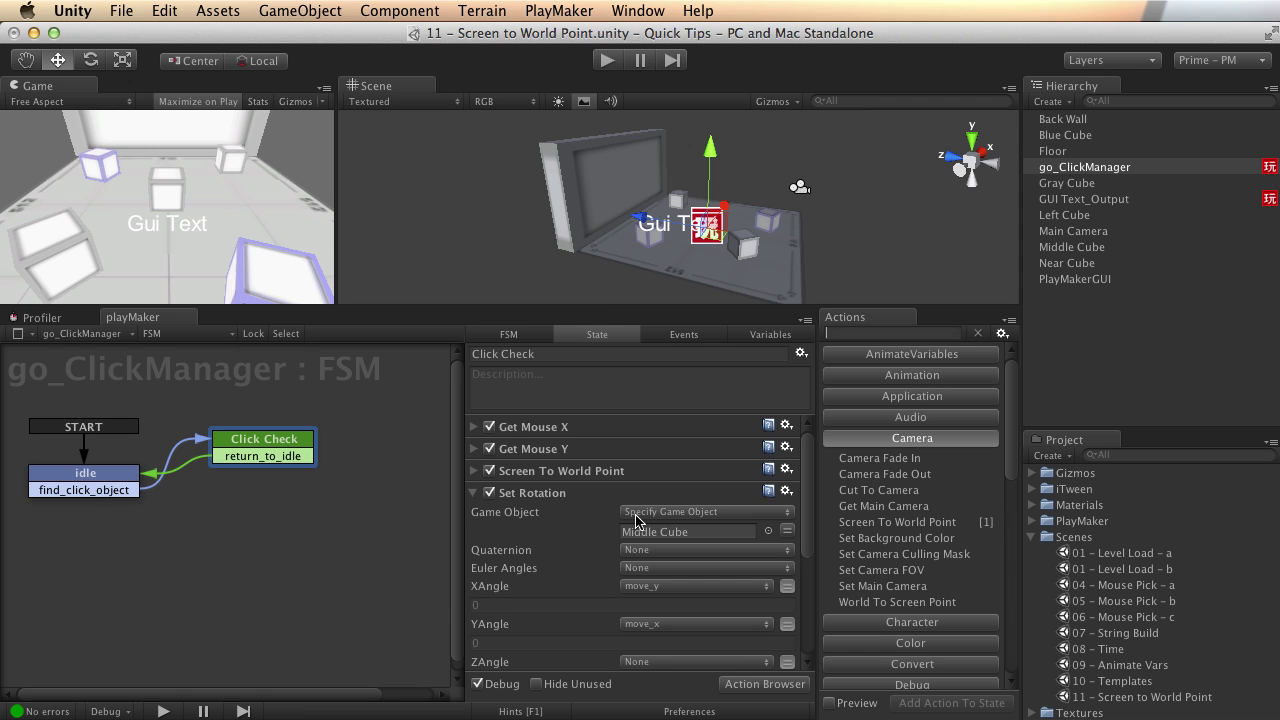
left_click(473, 493)
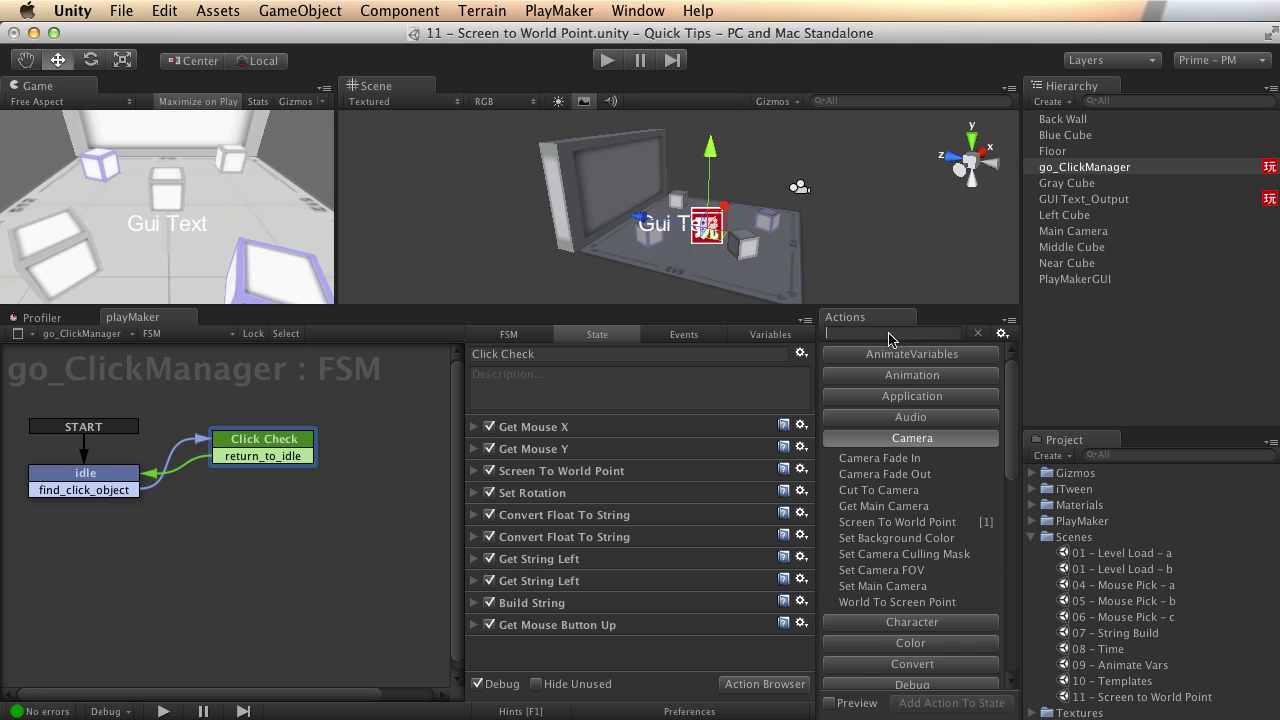
type("float mul")
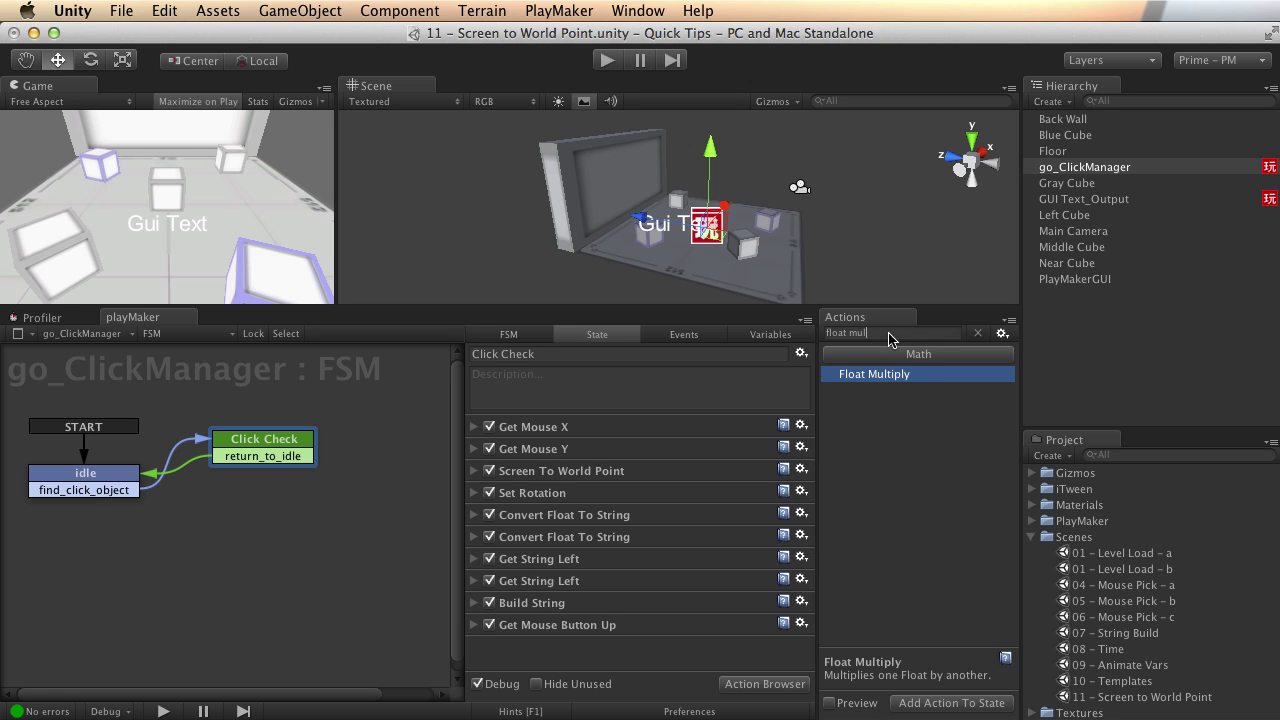
left_click(579, 494)
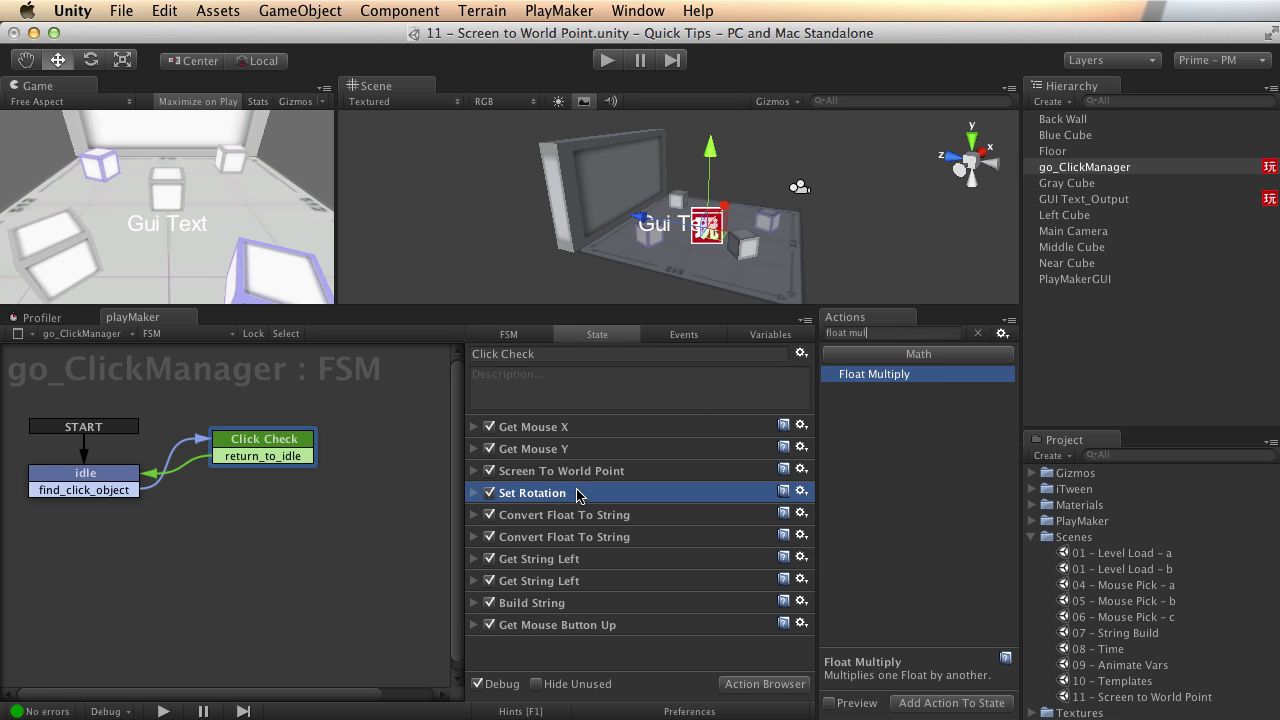
double_click(889, 377)
double_click(889, 377)
Set the first Float Multiply to move_x and the second to move_y.
scroll(628, 522, "down", 1)
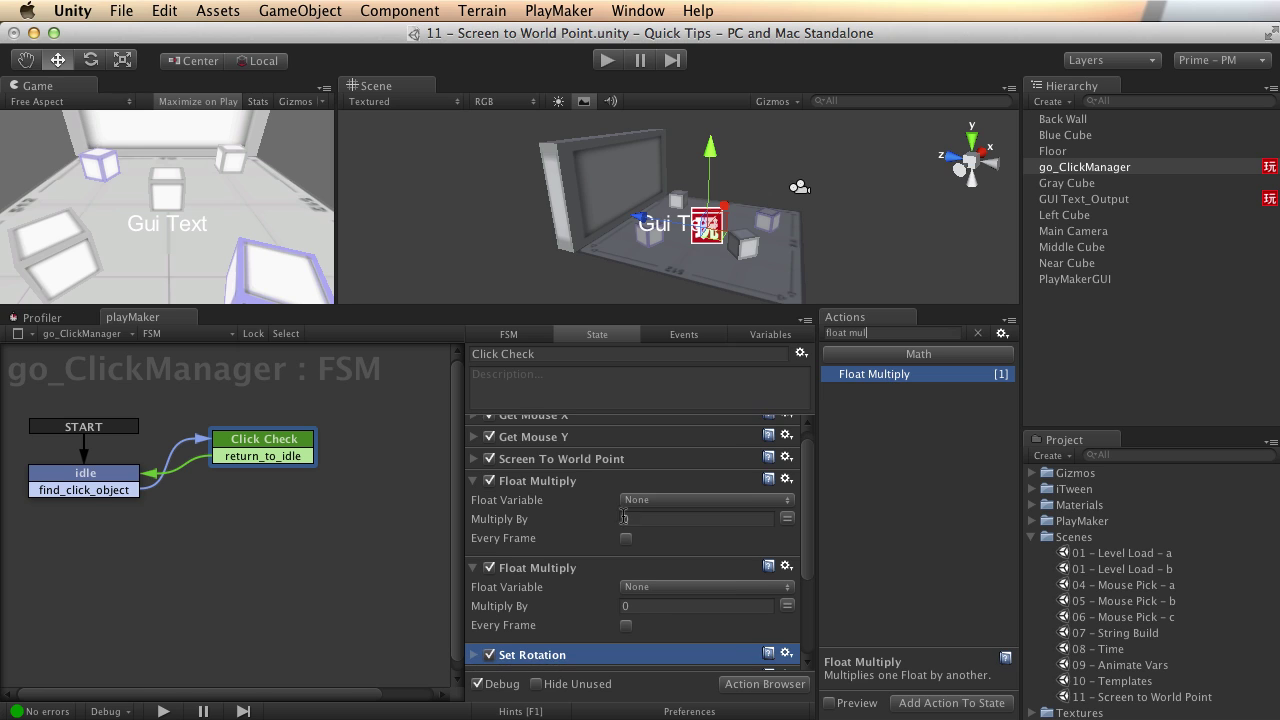
left_click(716, 500)
left_click(700, 546)
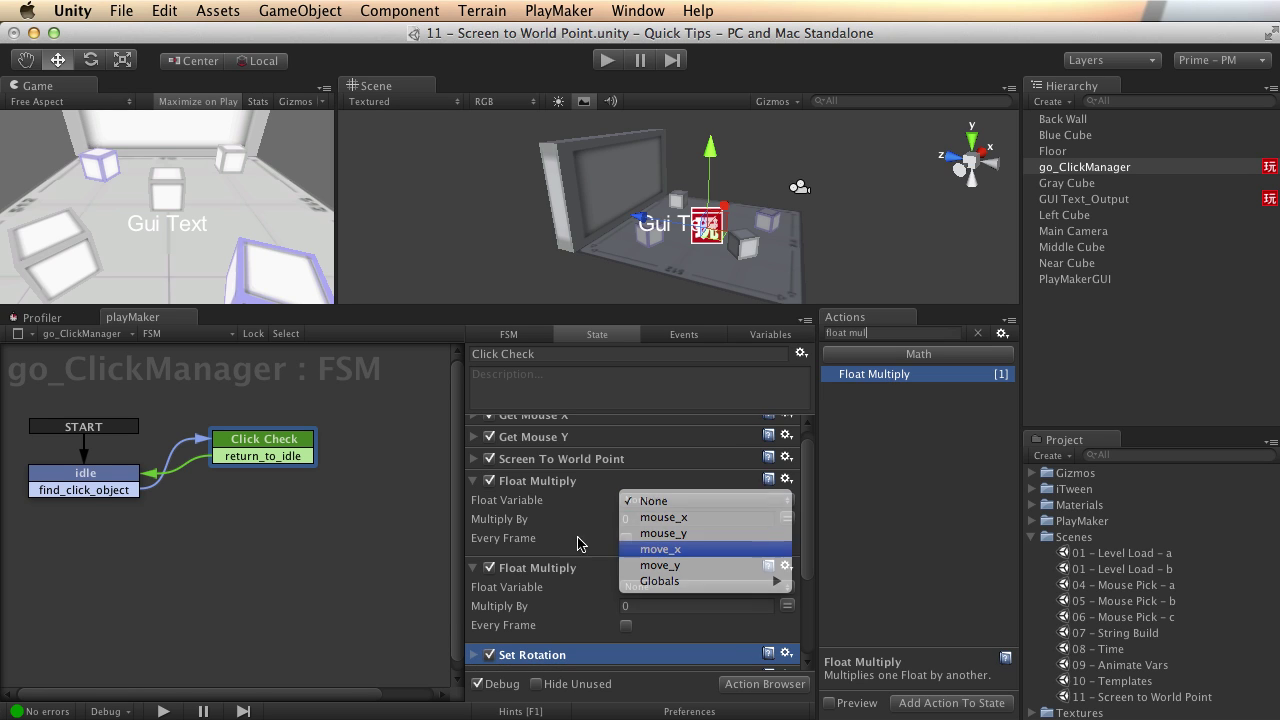
left_click(712, 605)
left_click(712, 642)
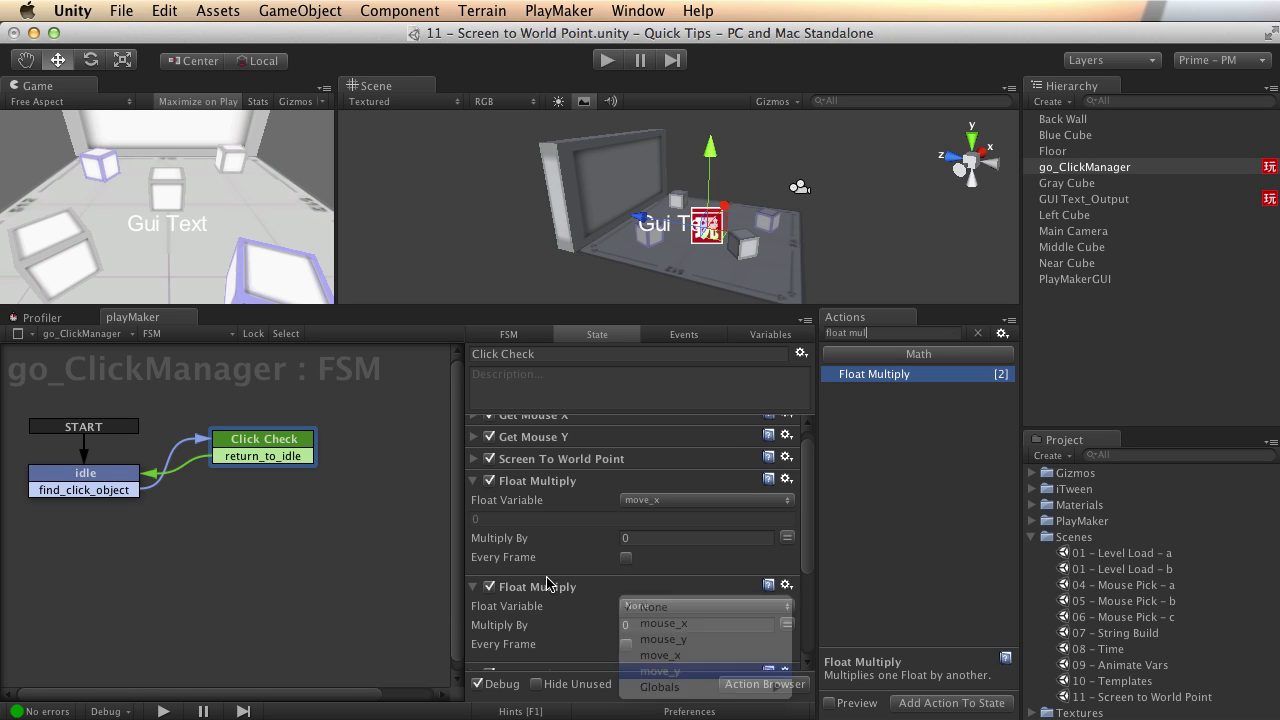
scroll(572, 552, "down", 3)
scroll(697, 560, "up", 2)
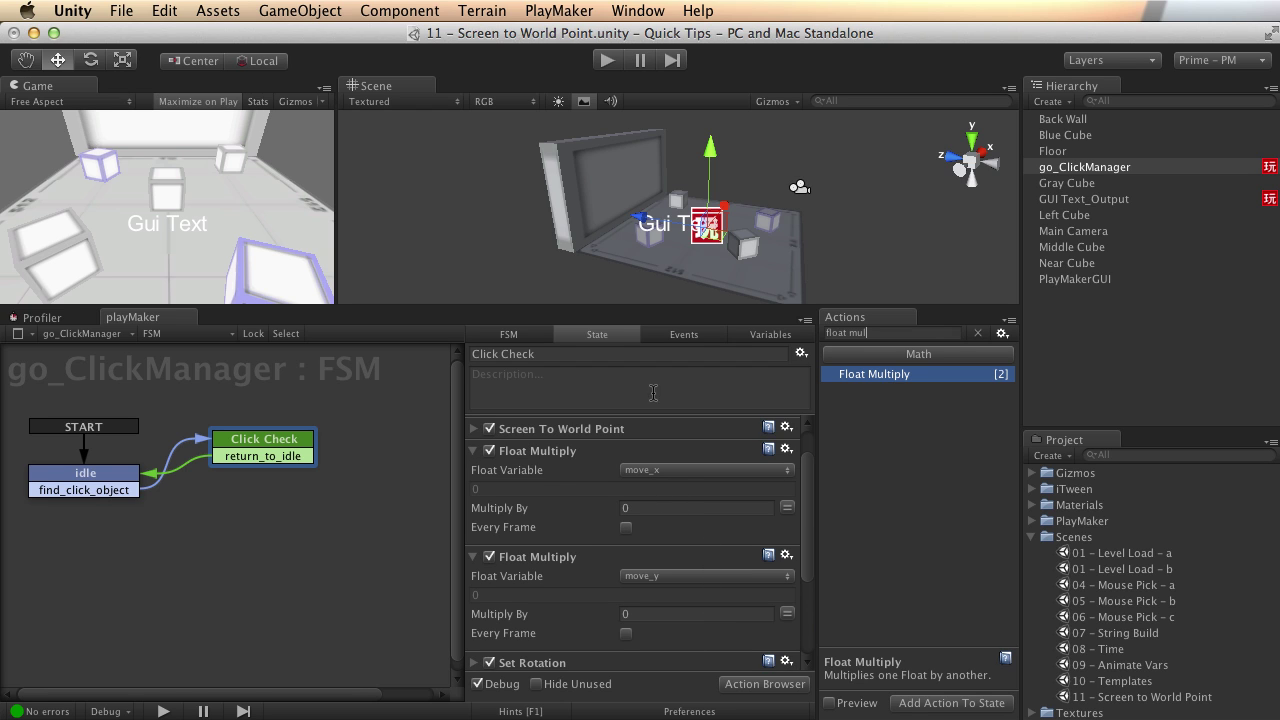
left_click_drag(772, 248, 695, 188, "alt")
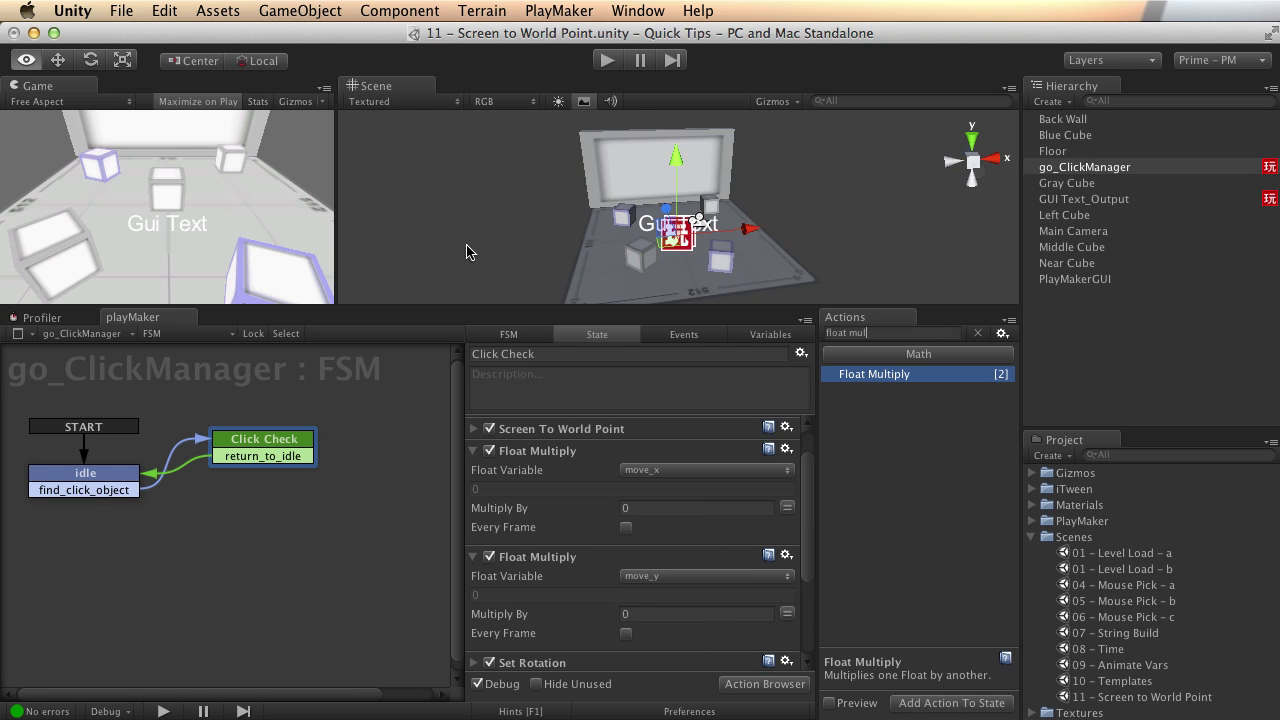
scroll(615, 487, "down", 1)
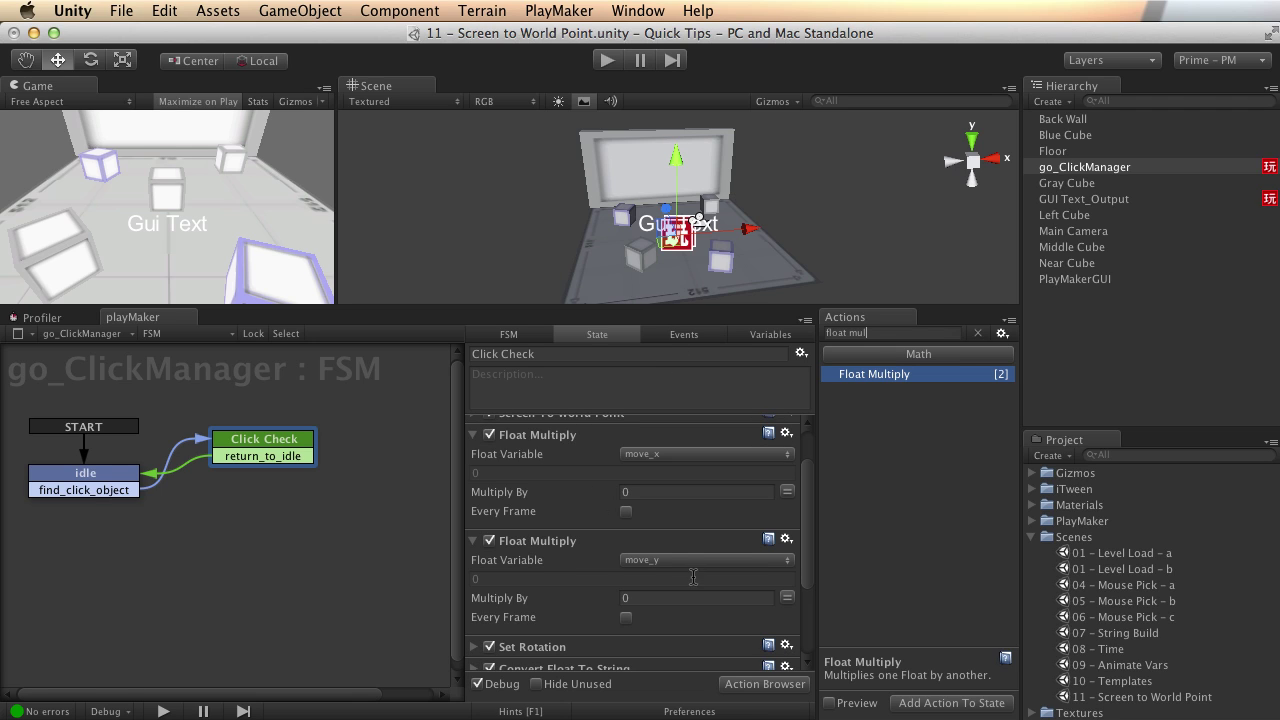
Set multipliers to 10 for move_x and -10 for move_y, enable Every Frame, and play.
left_click(585, 598)
left_click(580, 501)
type("10")
left_click(626, 511)
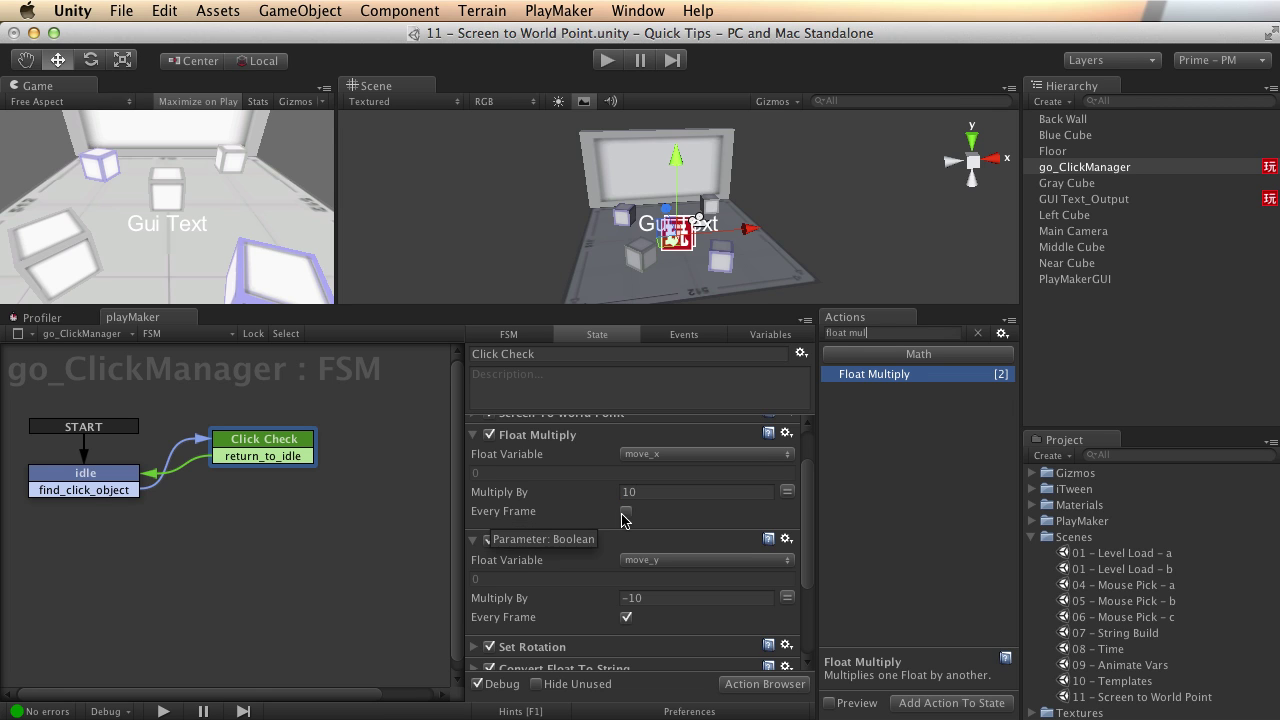
left_click(608, 60)
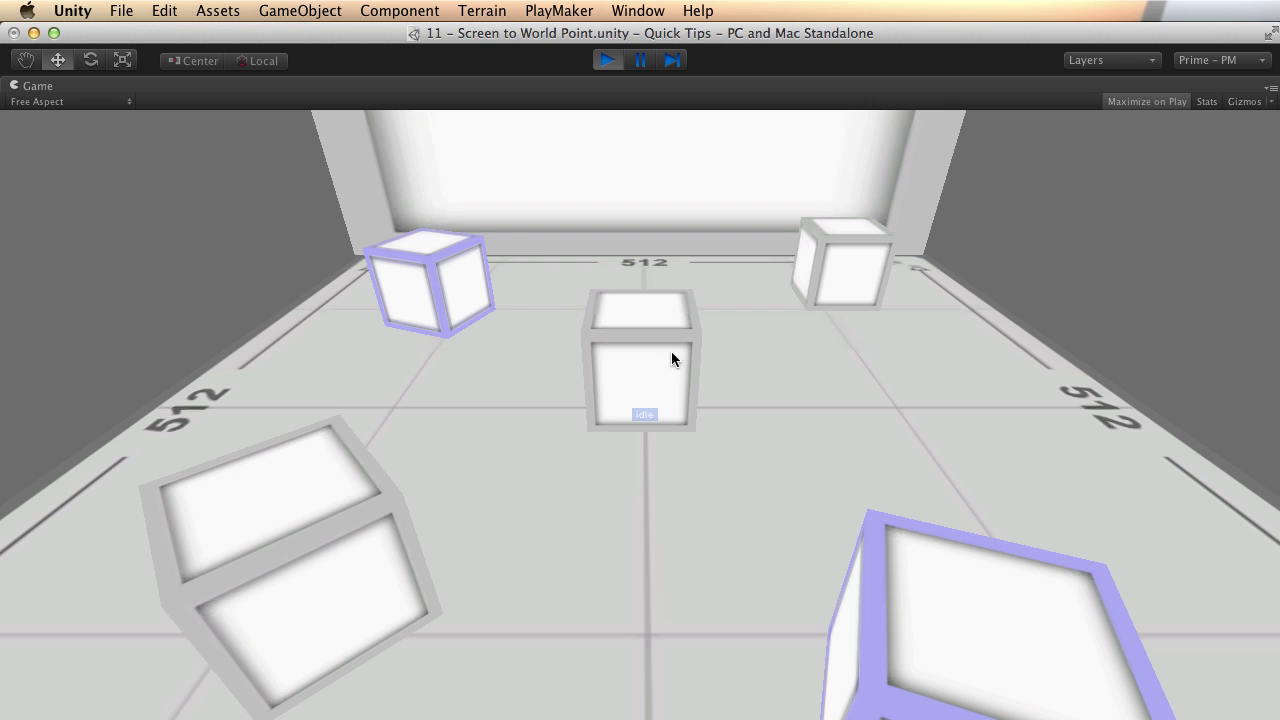
Click the middle cube to test Click Check, then stop the game.
left_click(670, 350)
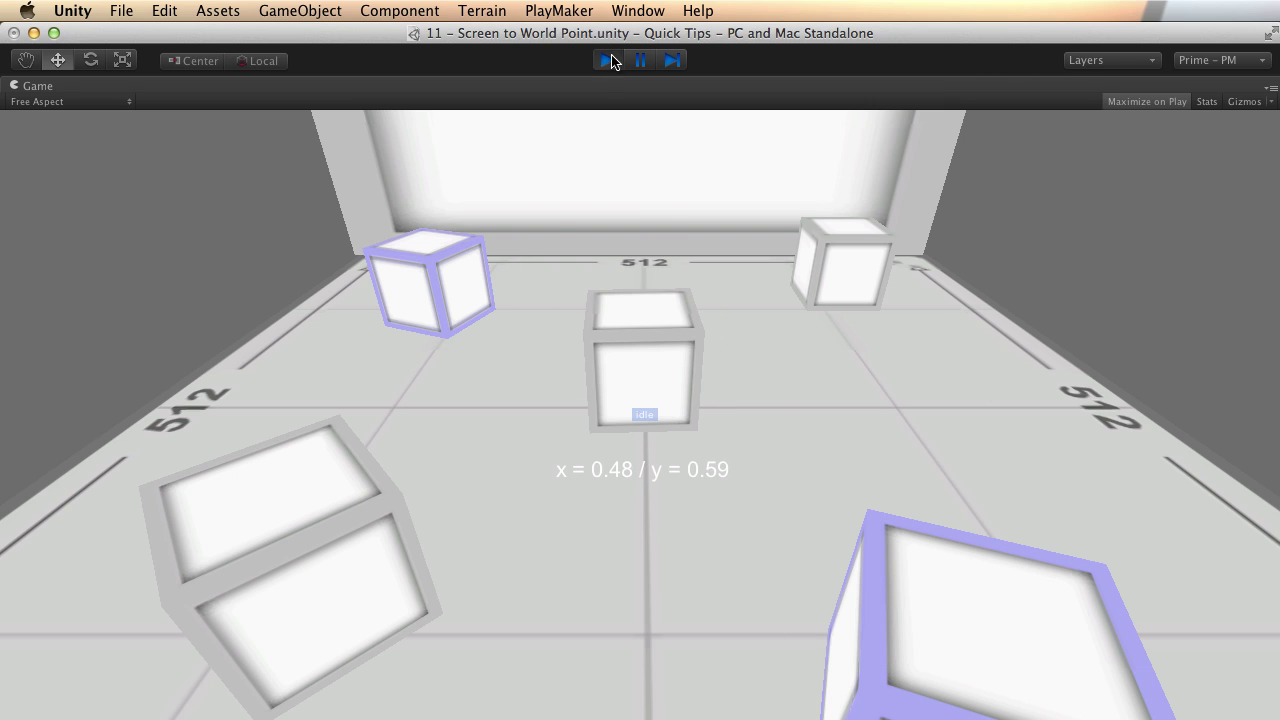
key("super+p")
left_click(246, 440)
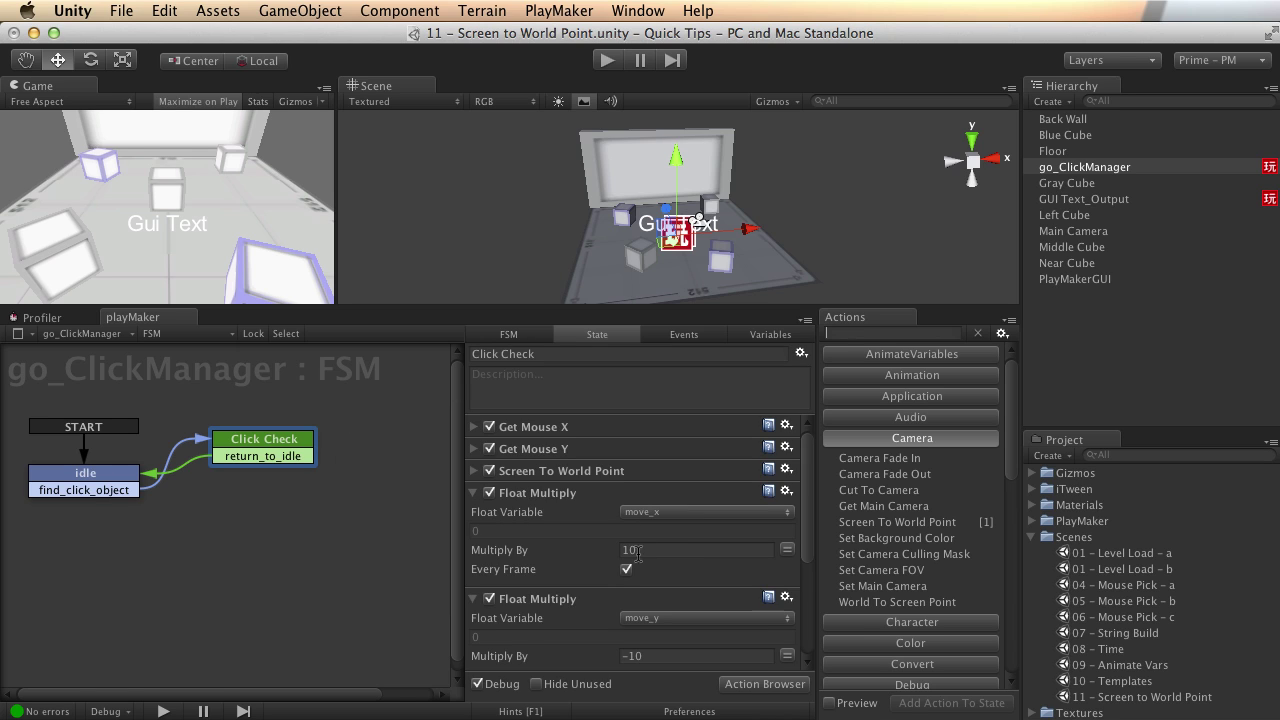
Swap multipliers to -10 for move_x and 10 for move_y, then play and turn the cube.
left_click(592, 550)
type("-10")
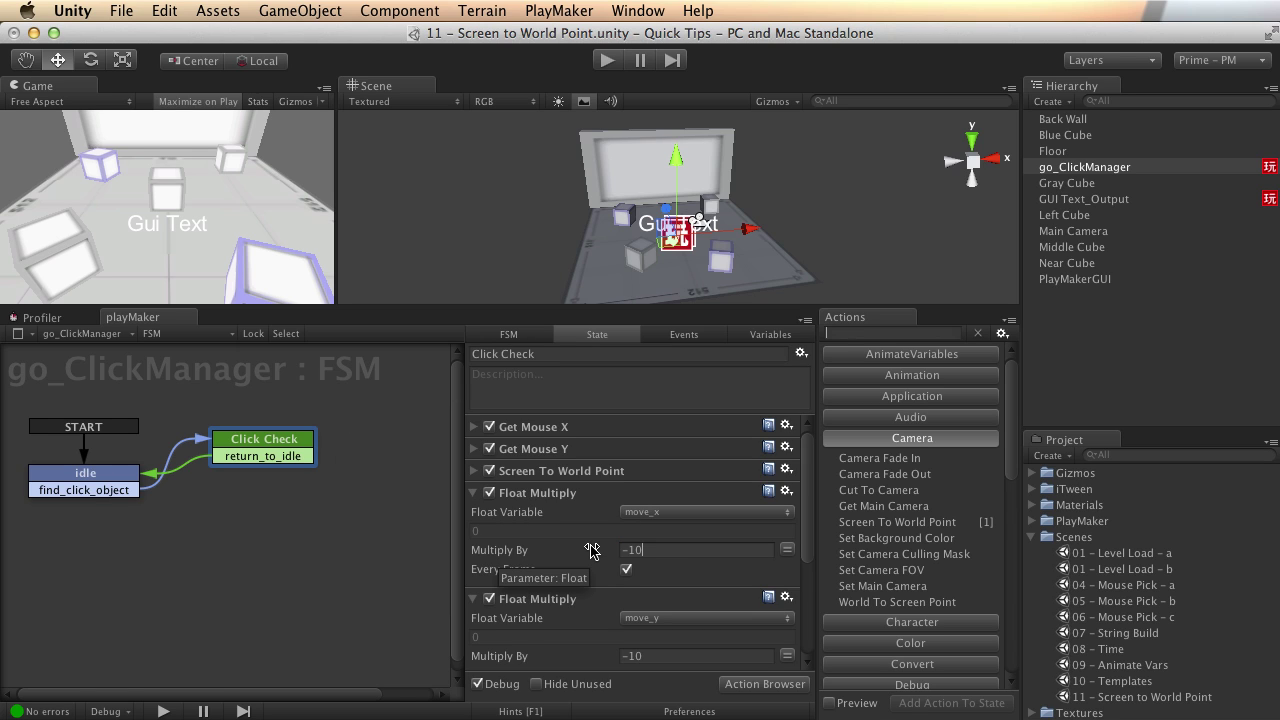
left_click(592, 645)
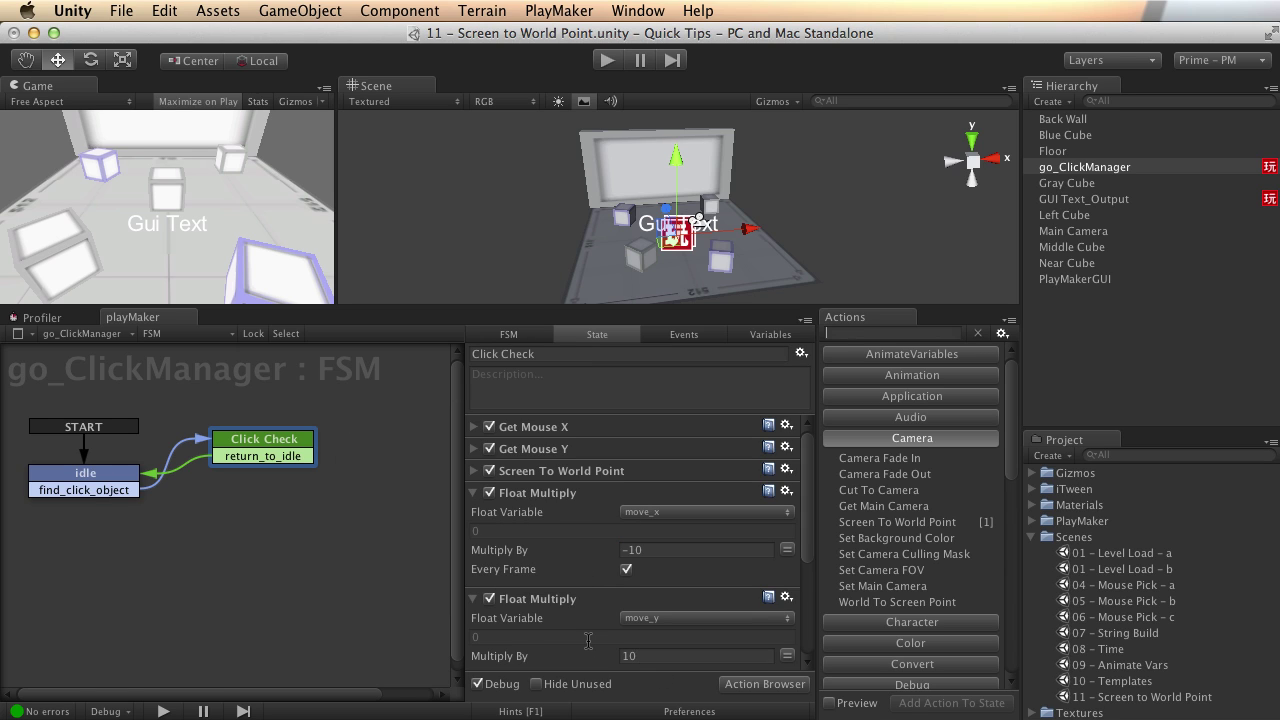
left_click(607, 61)
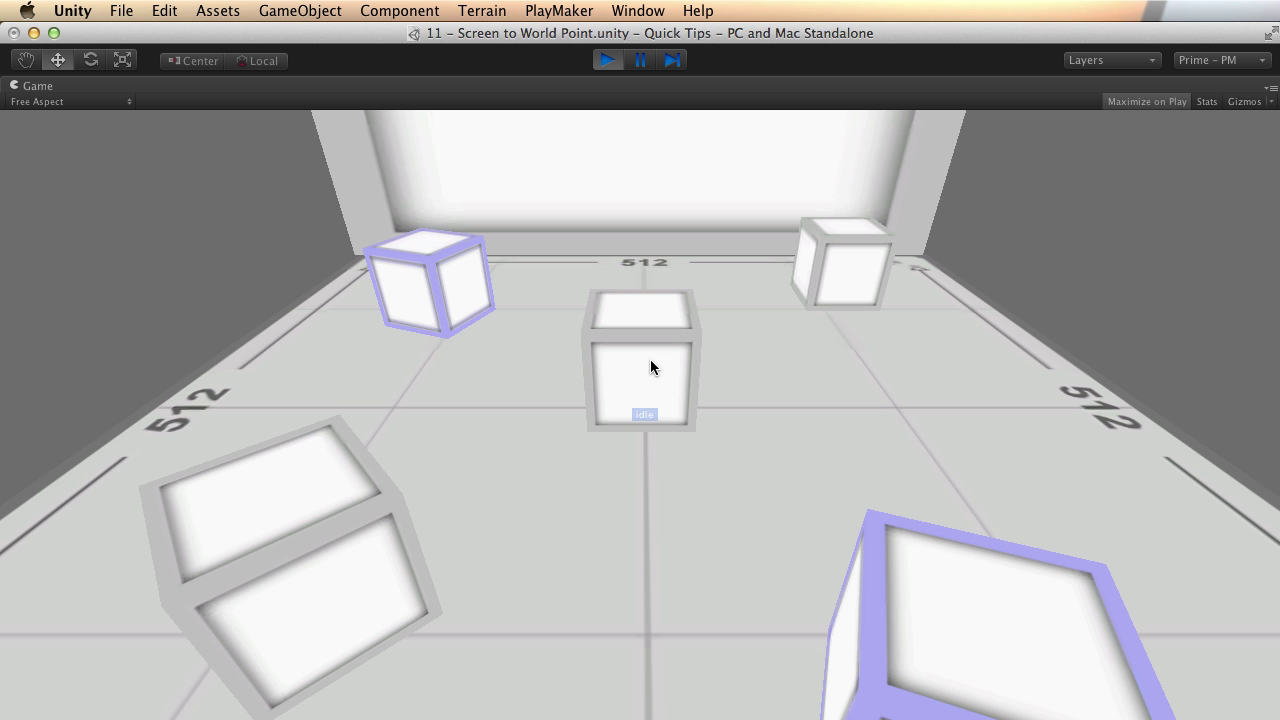
left_click_drag(650, 359, 742, 112)
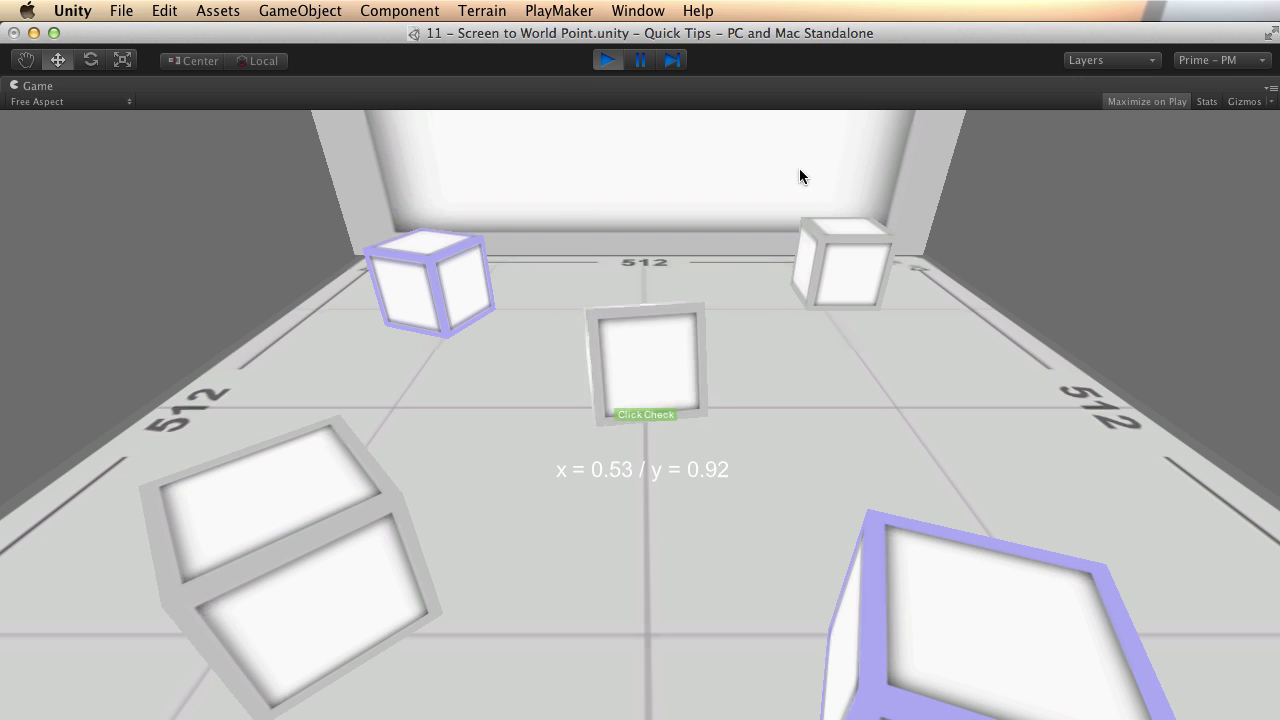
Stop the running game to return to the editor.
left_click(605, 64)
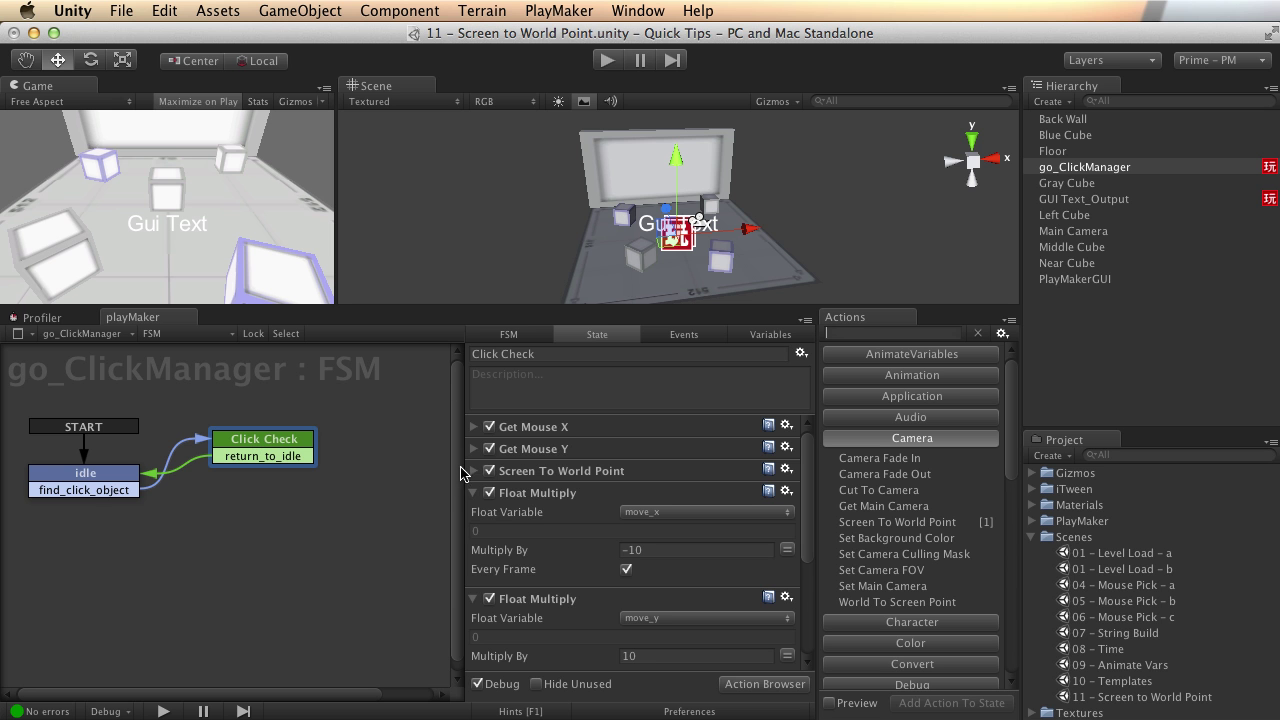
Collapse the Float Multiply and Get Mouse X actions and inspect Screen To World Point (Screen Z 10).
left_click(473, 493)
left_click(474, 427)
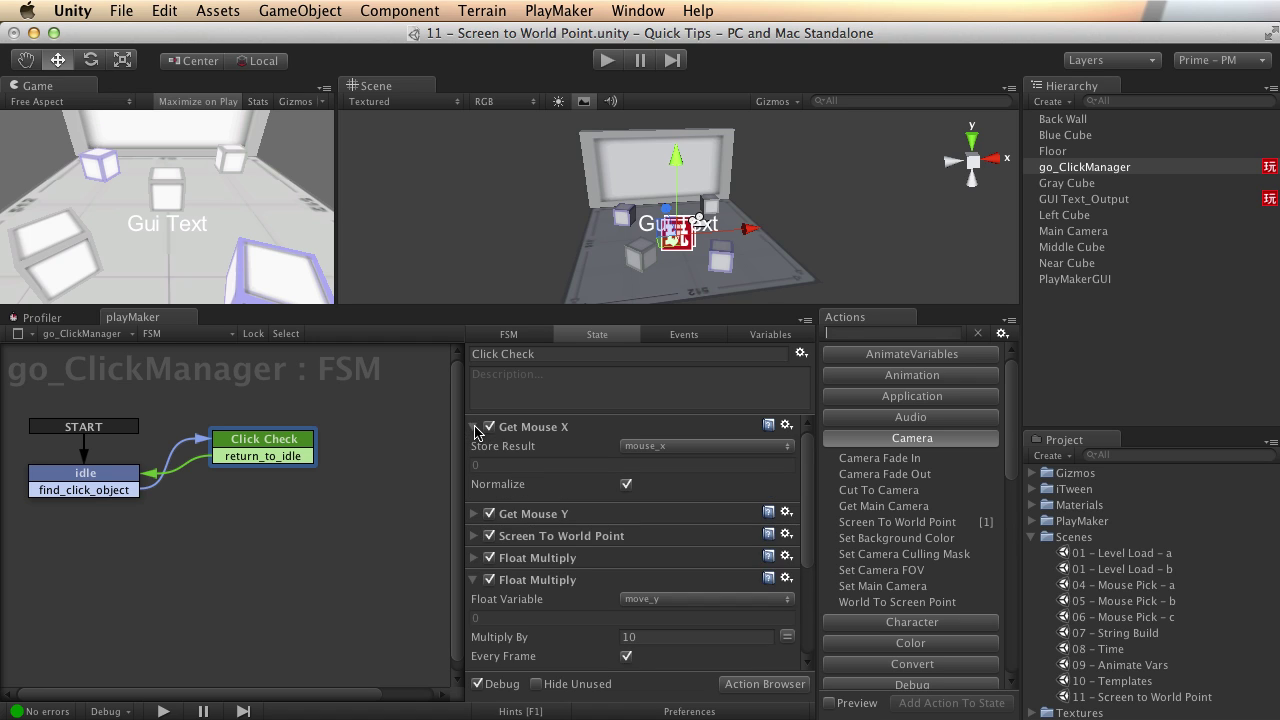
left_click(474, 427)
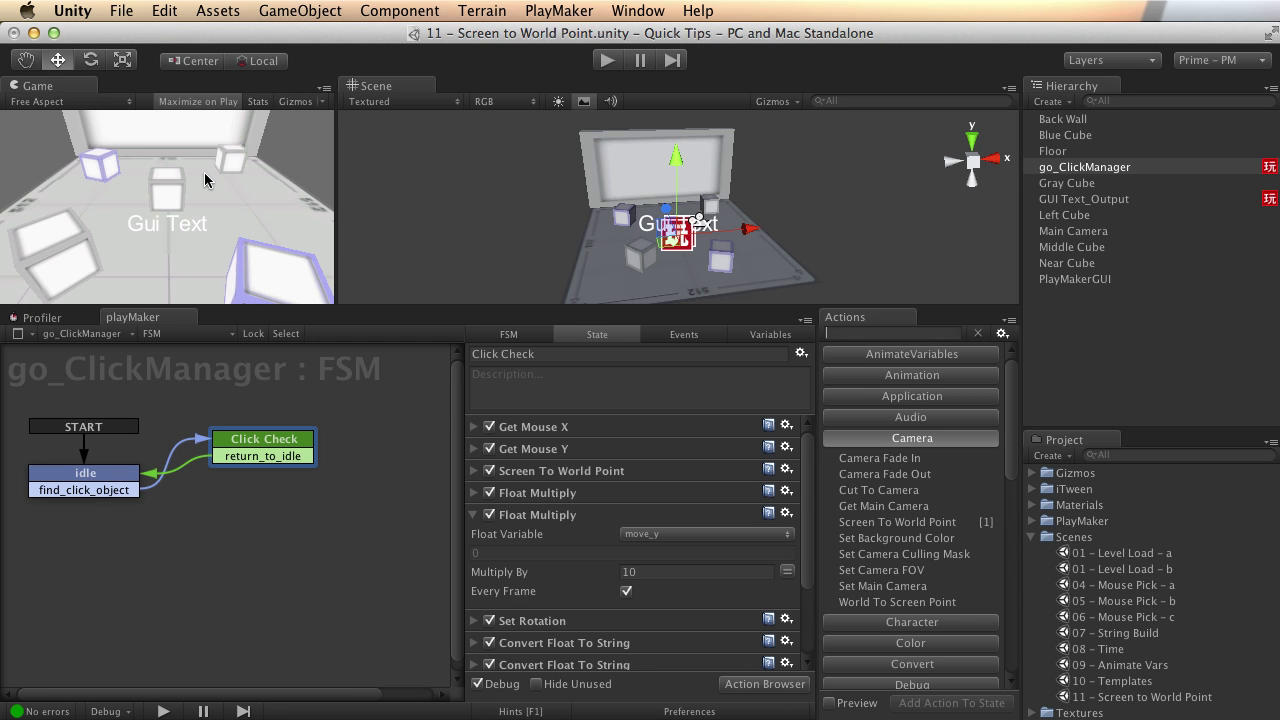
left_click(487, 516)
left_click(474, 472)
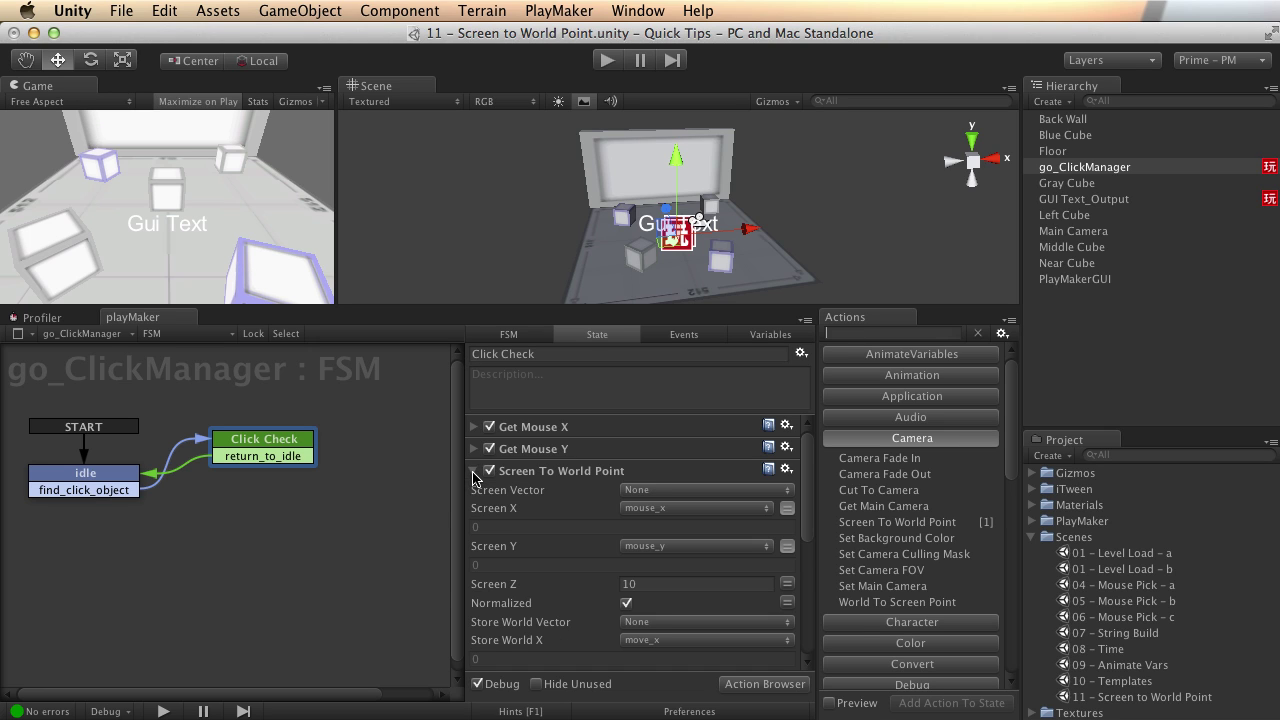
left_click(605, 478)
scroll(588, 528, "down", 1)
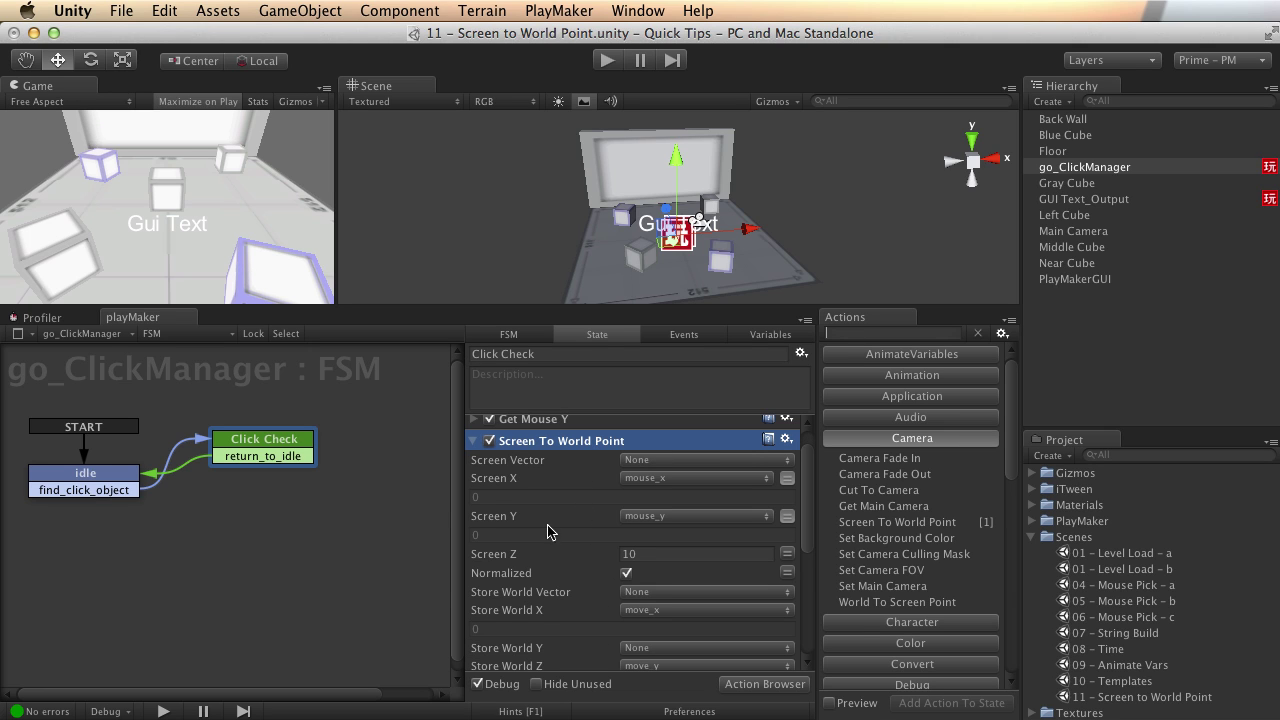
scroll(573, 524, "down", 1)
scroll(573, 524, "up", 2)
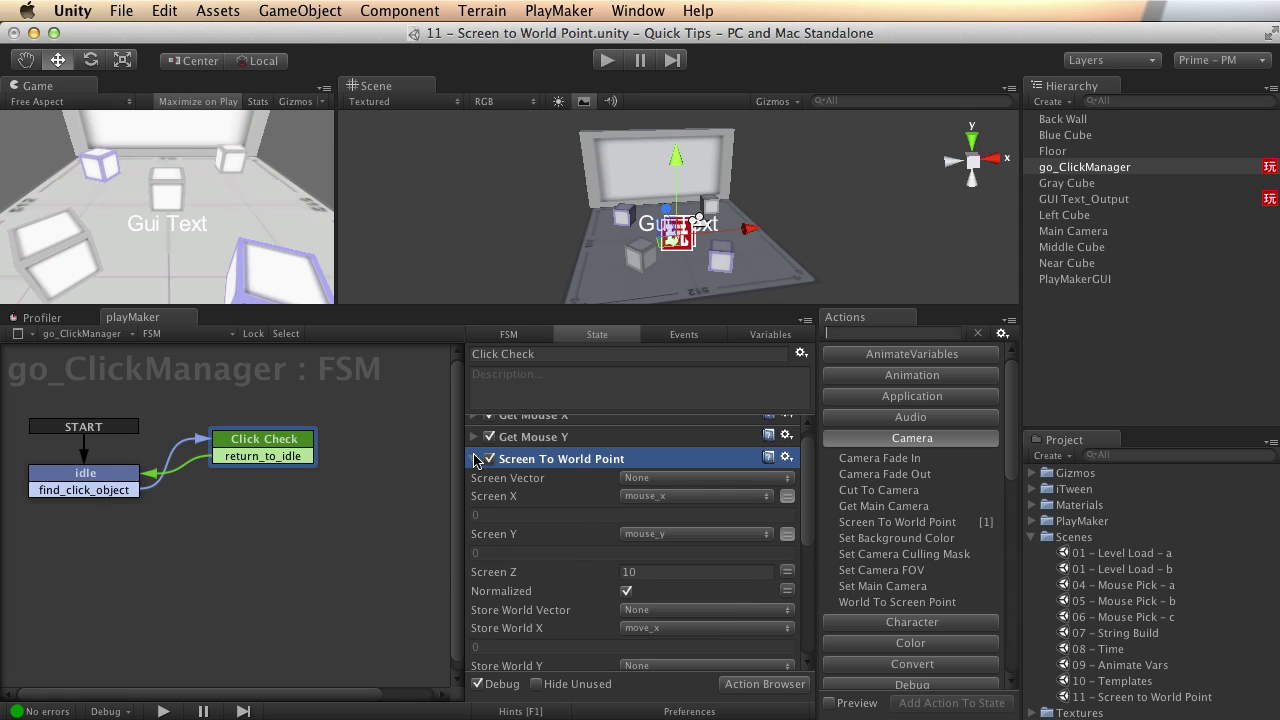
left_click(476, 459)
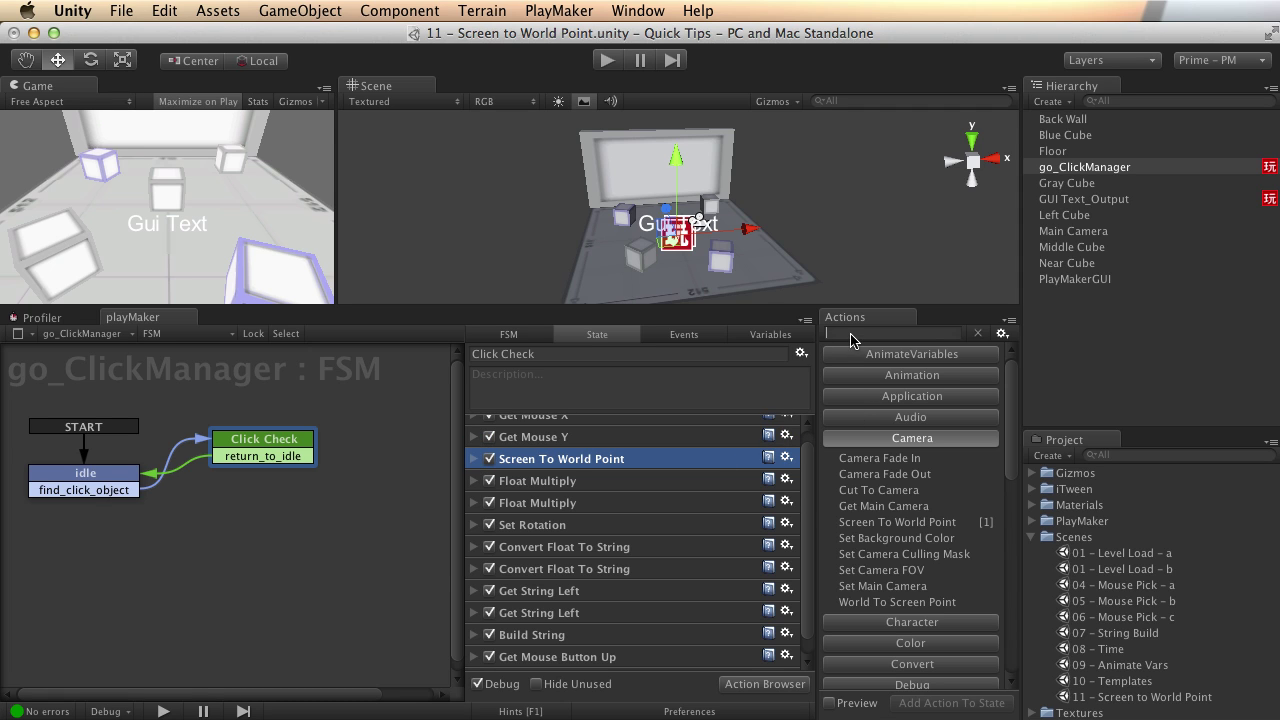
Search 'worl' and add a World To Screen Point action to the Click Check state.
type("worl")
key("Down")
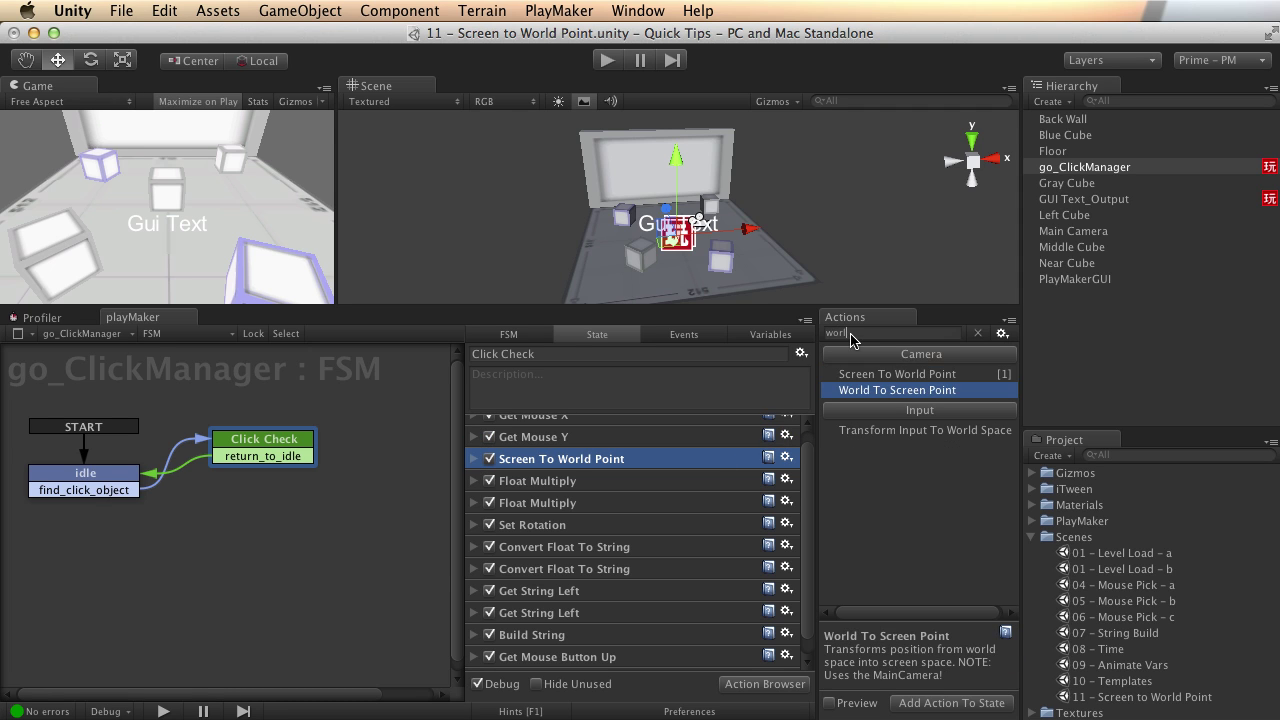
double_click(868, 391)
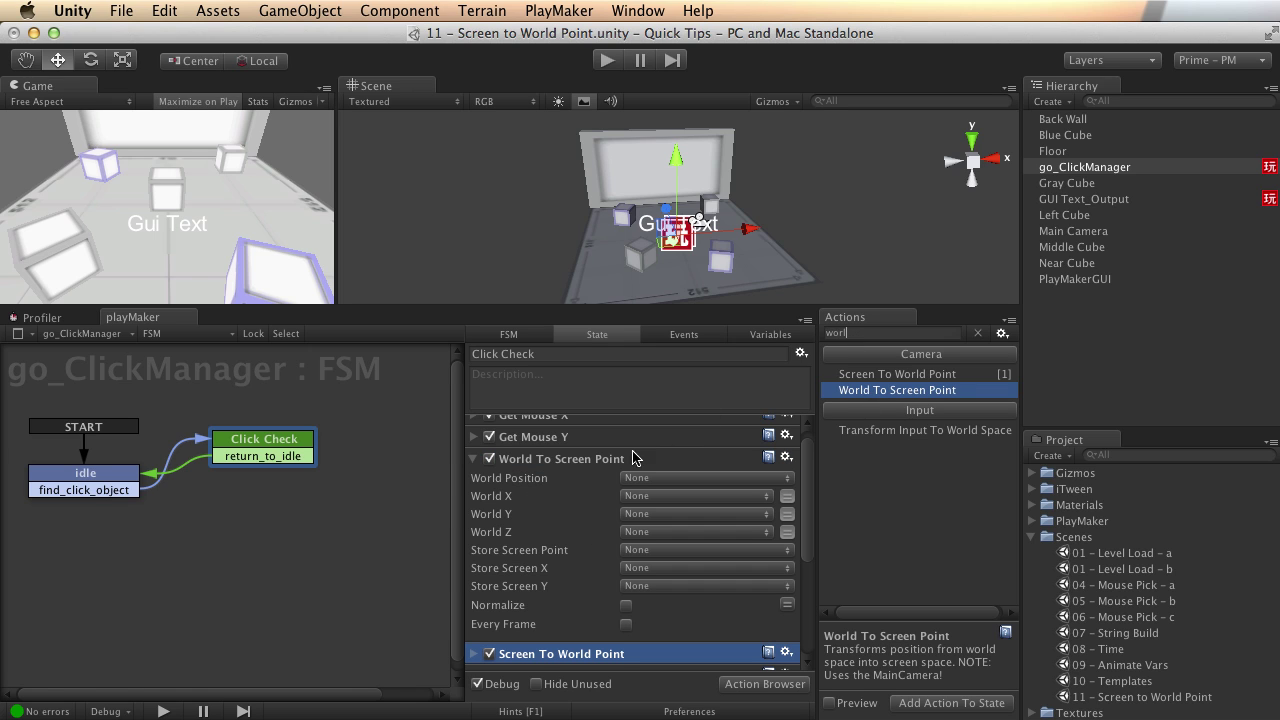